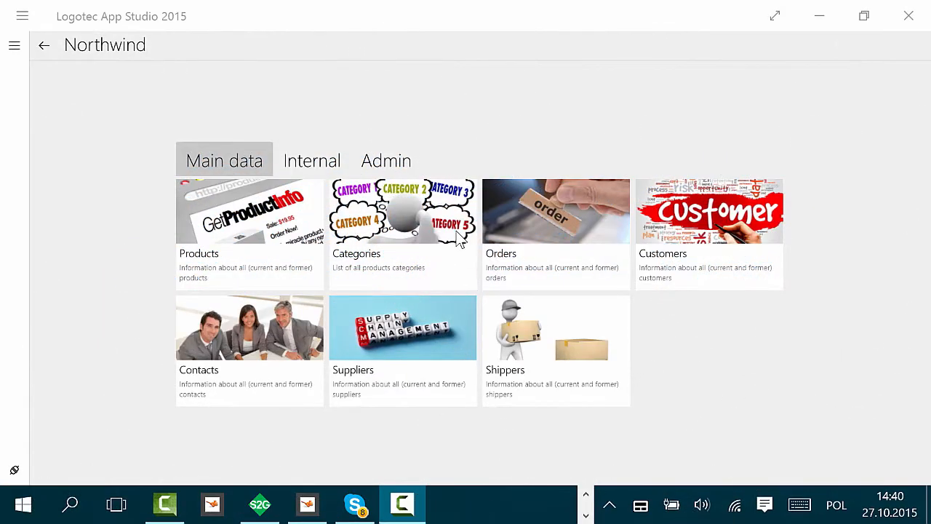
Step: Open the Beverages category's product list and inspect the available stock filter options
left_click(427, 227)
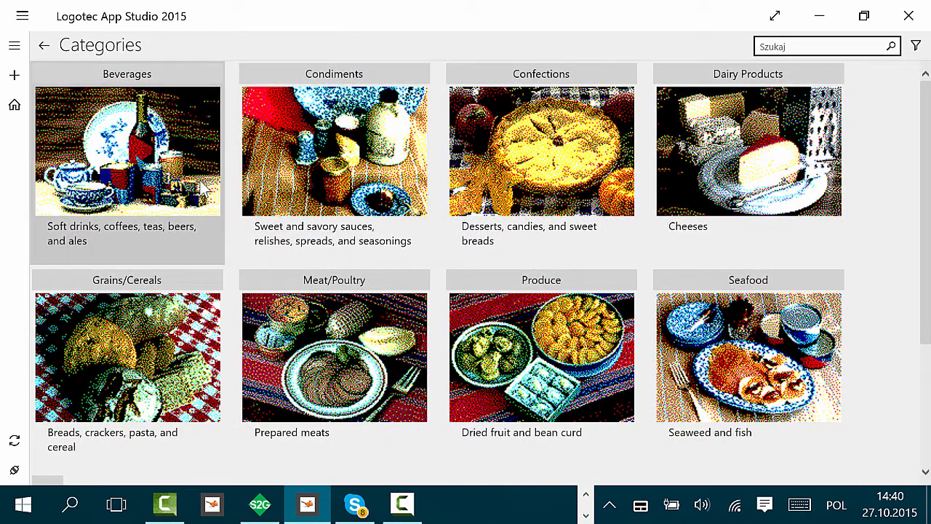
left_click(185, 179)
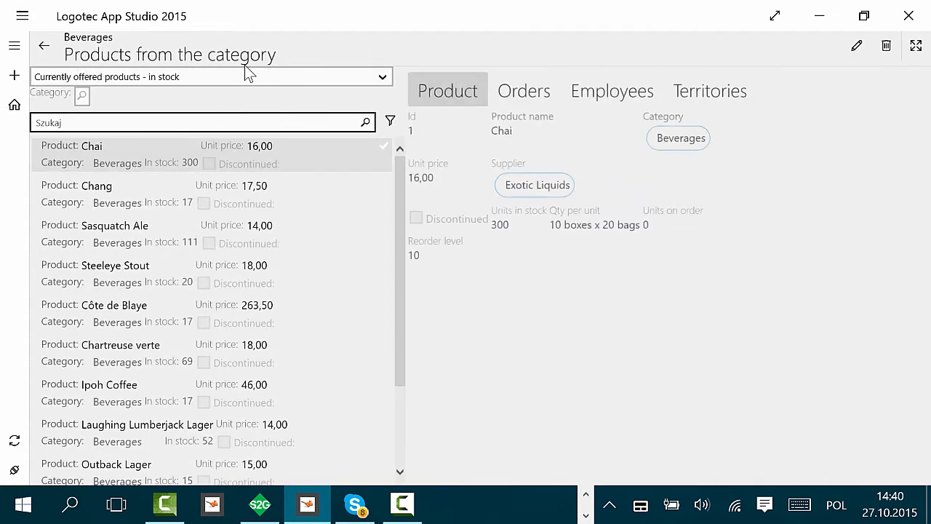
left_click(239, 76)
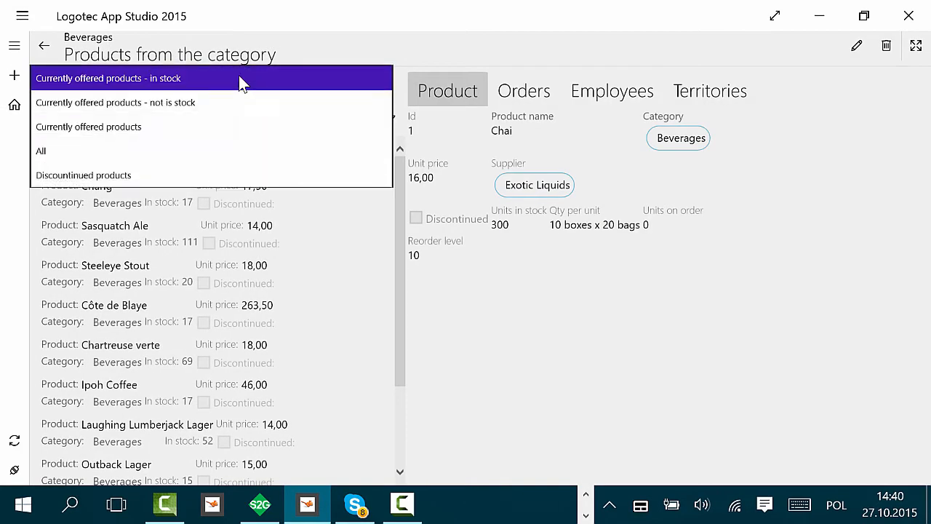
left_click(554, 314)
Step: Browse the Chai product's Orders, Employees and Territories tabs, then go back to the home screen
left_click(525, 92)
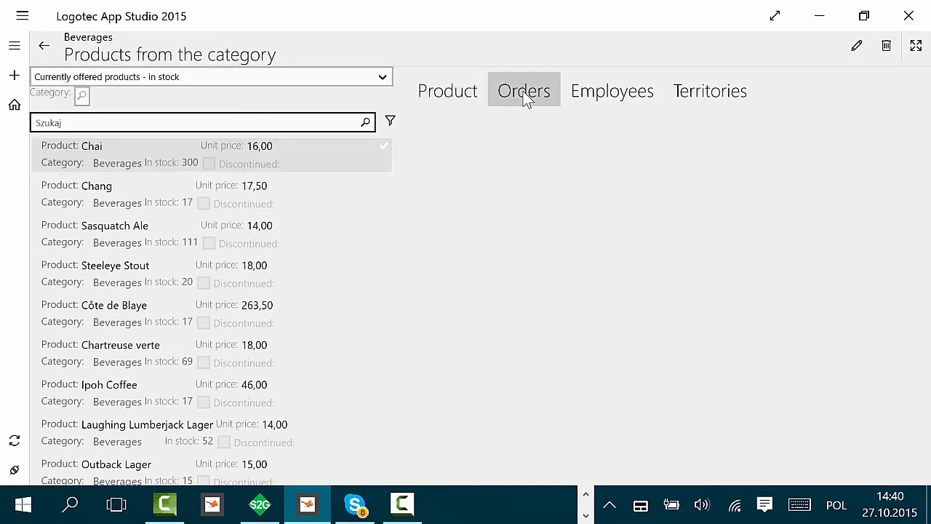
left_click(611, 101)
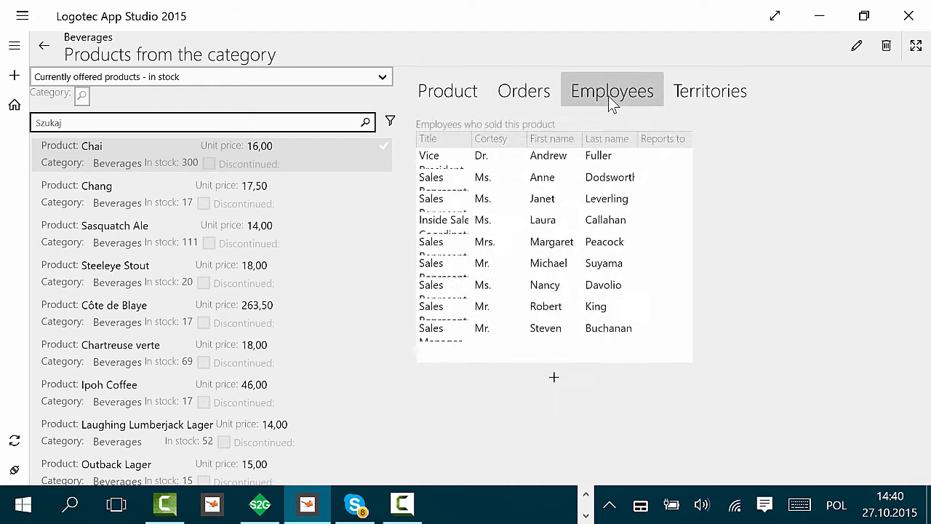
left_click(718, 93)
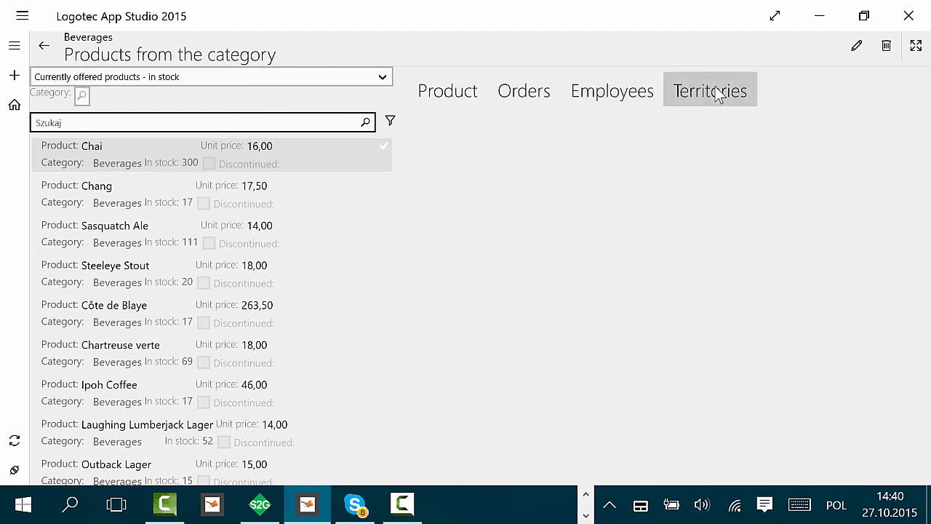
left_click(45, 48)
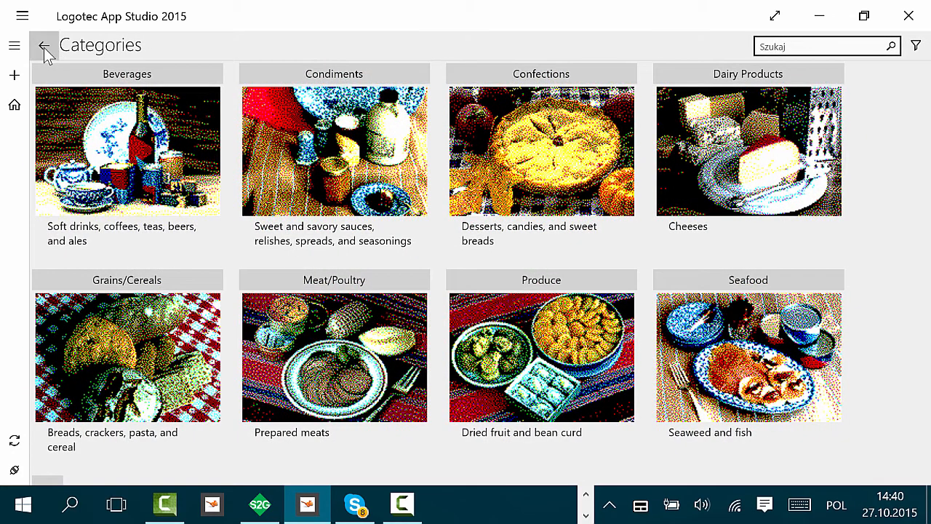
left_click(45, 48)
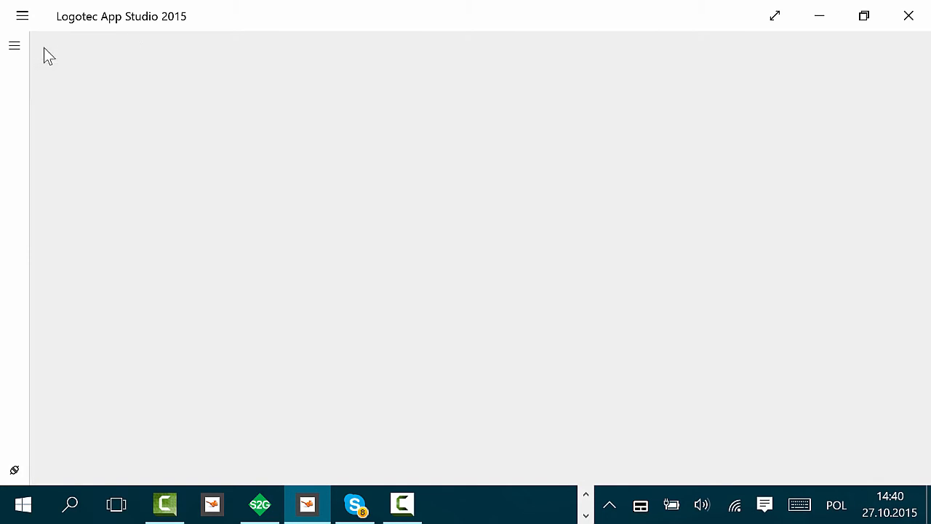
Step: Open the Orders list, view order 11 081's details, and return to the Northwind home screen
left_click(564, 217)
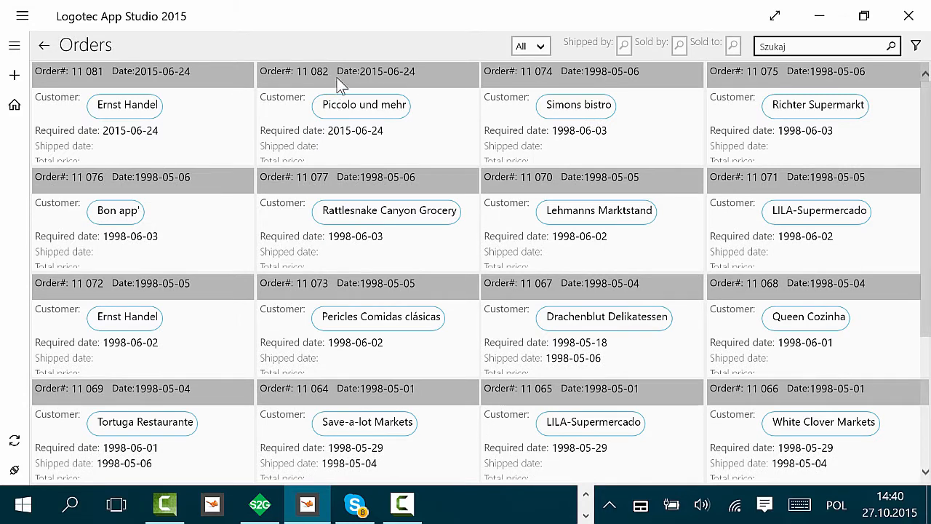
left_click(153, 73)
left_click(45, 48)
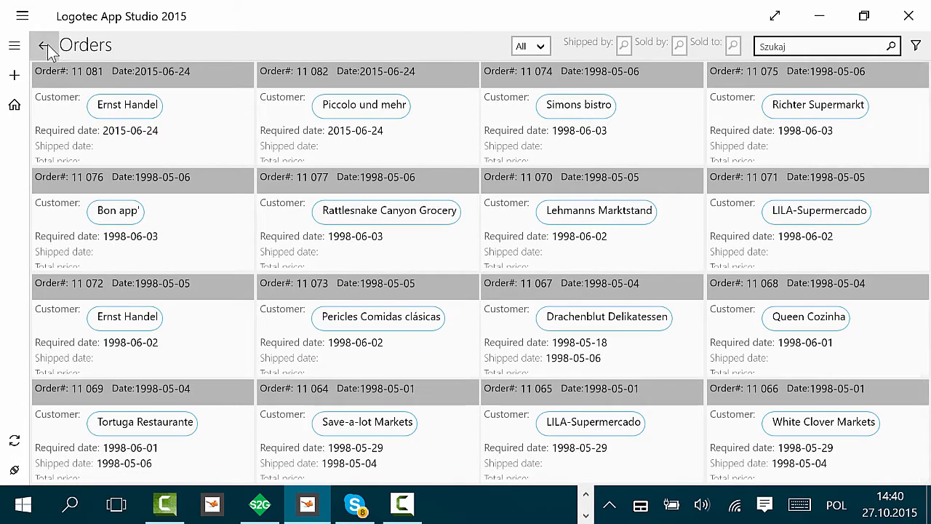
left_click(44, 46)
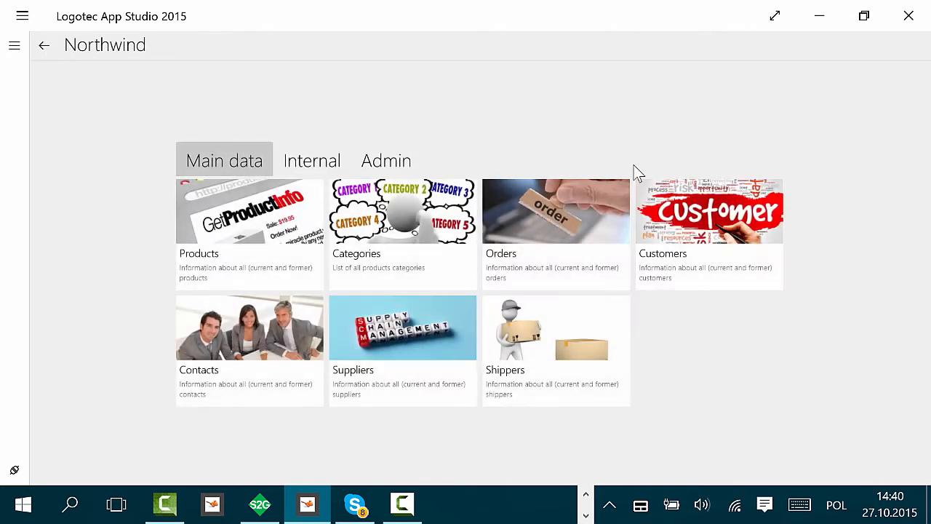
Step: Open Customers and view Cactus Comidas para llevar's orders and customer data, then return home
left_click(700, 209)
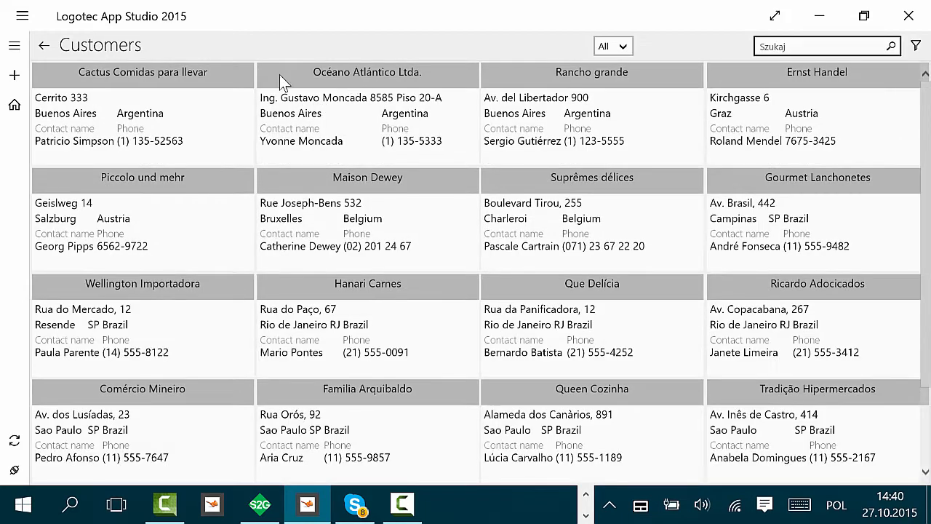
left_click(207, 76)
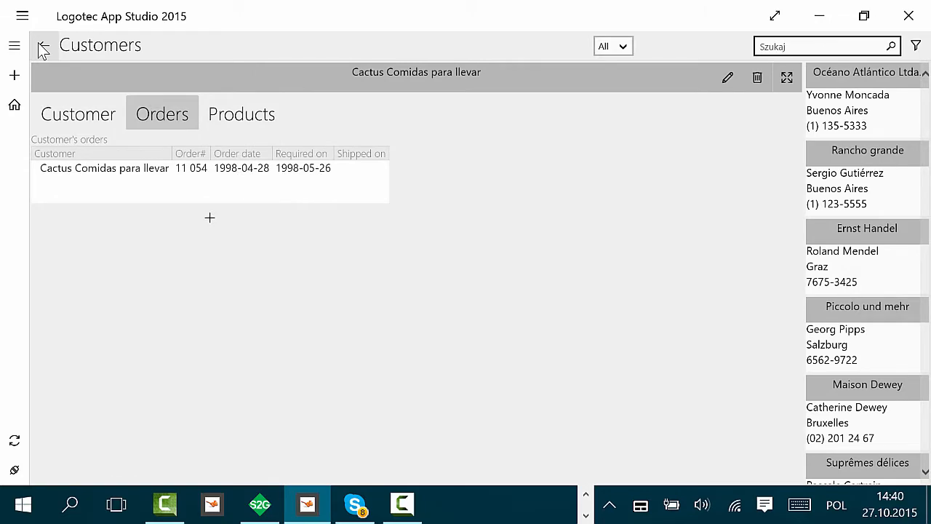
left_click(92, 101)
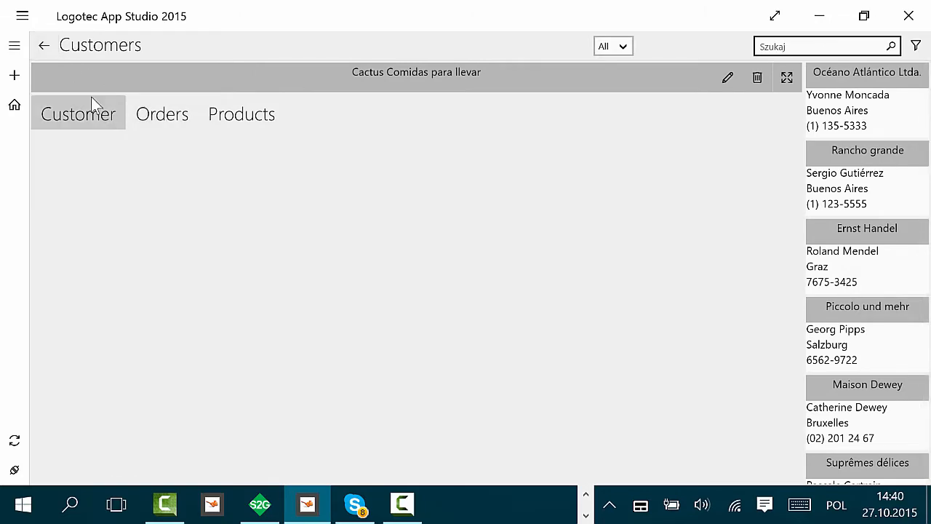
left_click(44, 47)
left_click(45, 48)
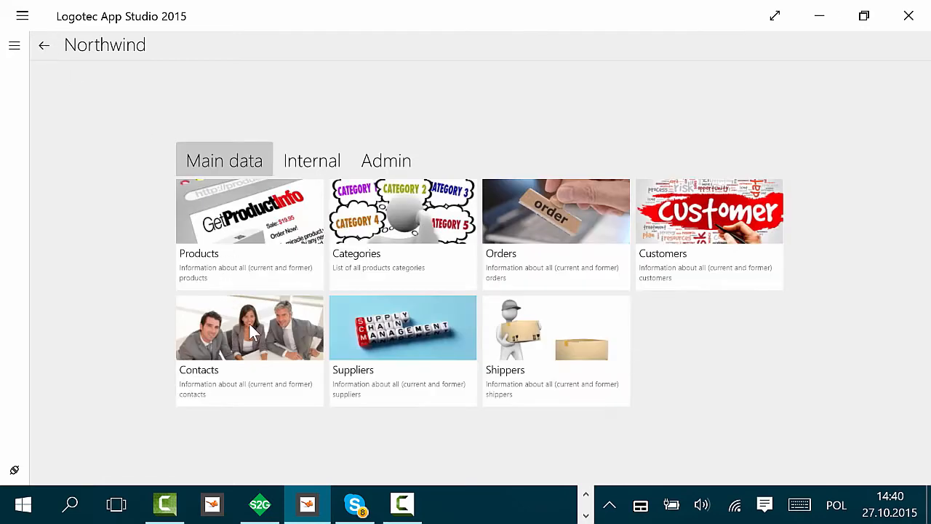
Step: Open the Suppliers list to view the first supplier's details, then go back
left_click(414, 326)
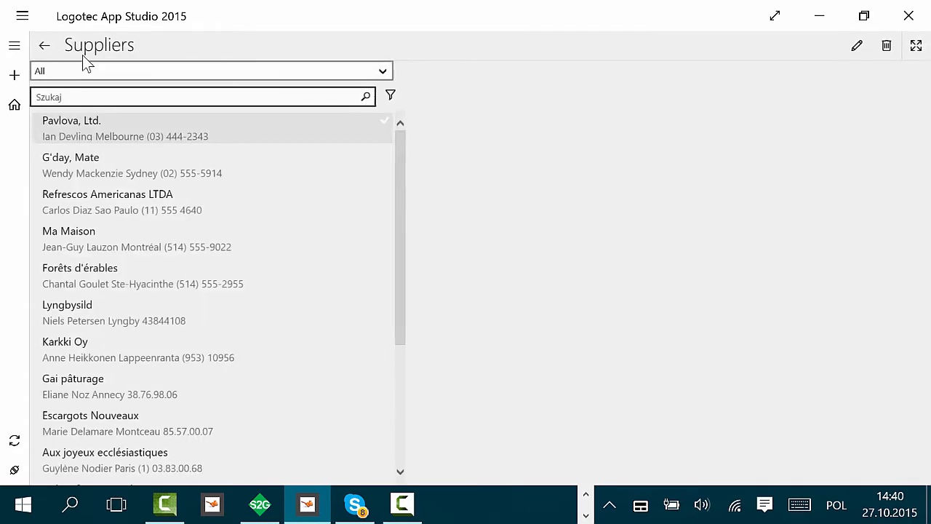
left_click(50, 49)
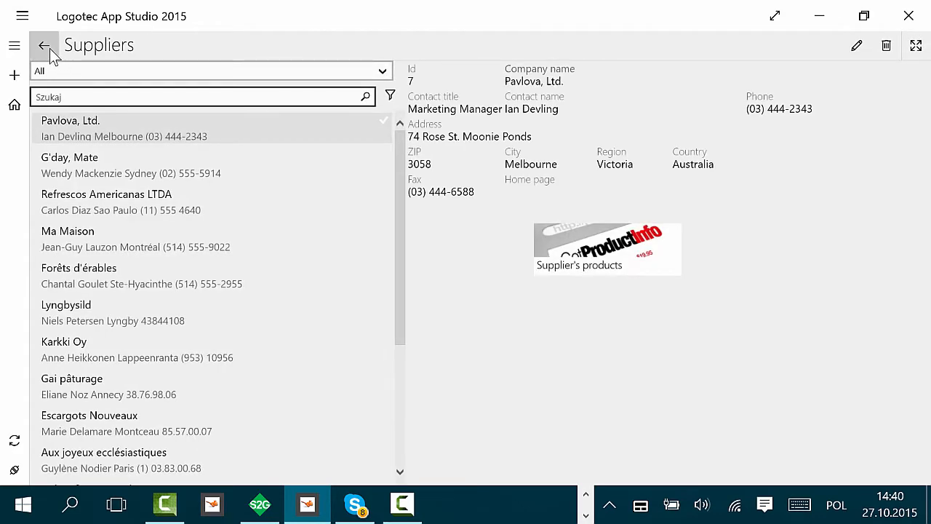
Step: In the Internal section, open Employees and browse Anne Dodsworth's Main data, Additional info and Sales tabs
left_click(306, 160)
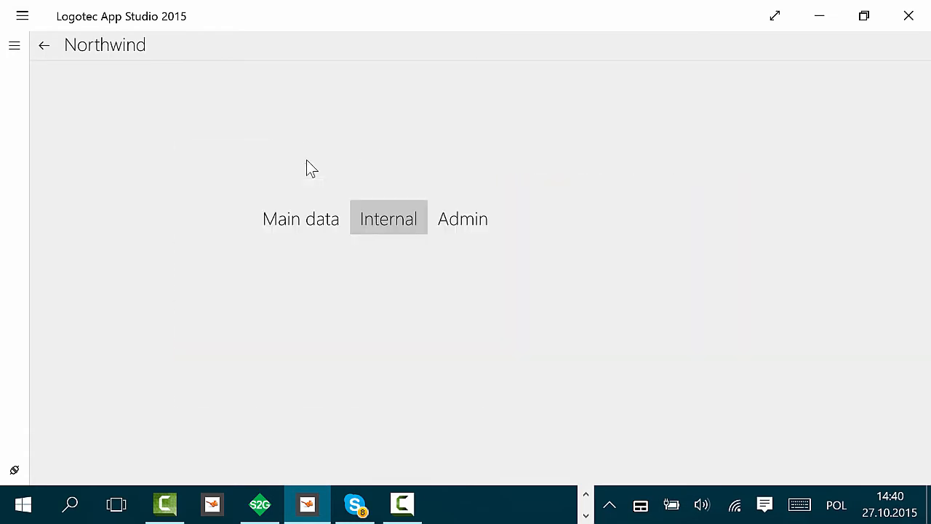
left_click(329, 281)
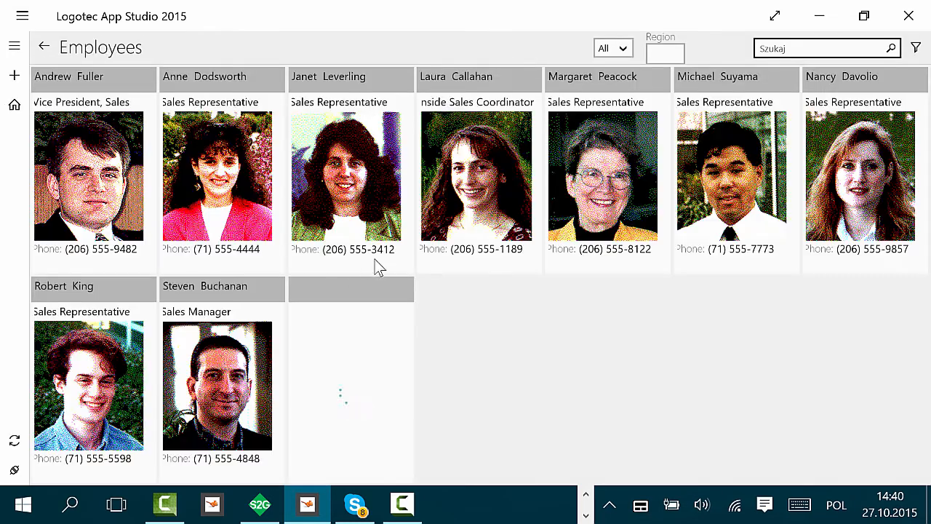
left_click(208, 84)
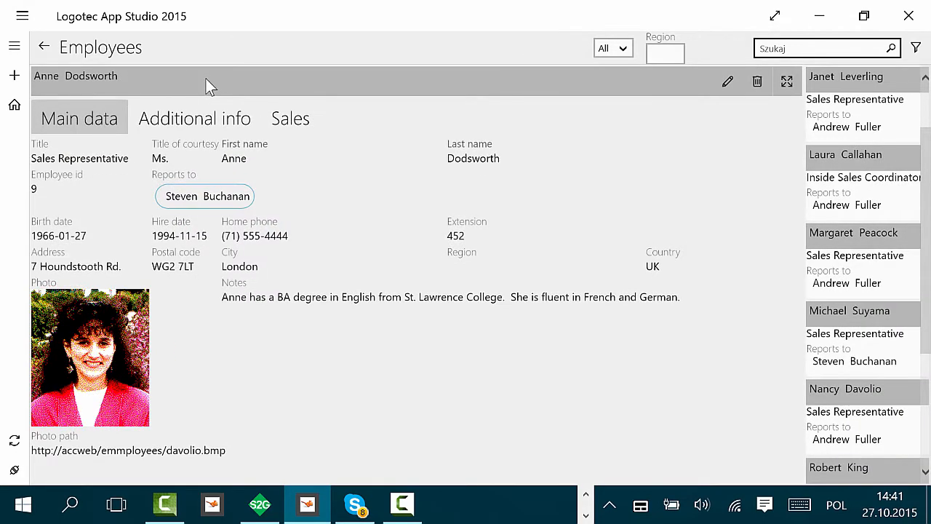
left_click(202, 120)
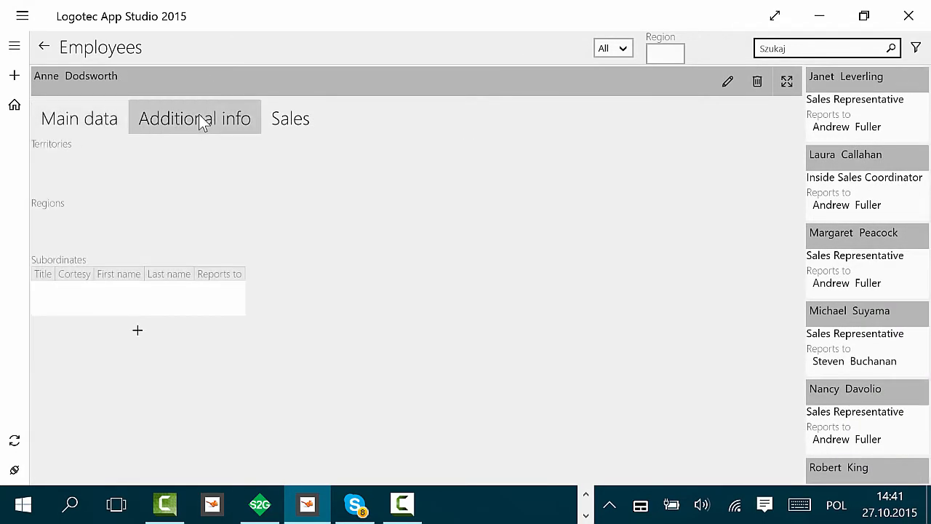
left_click(286, 122)
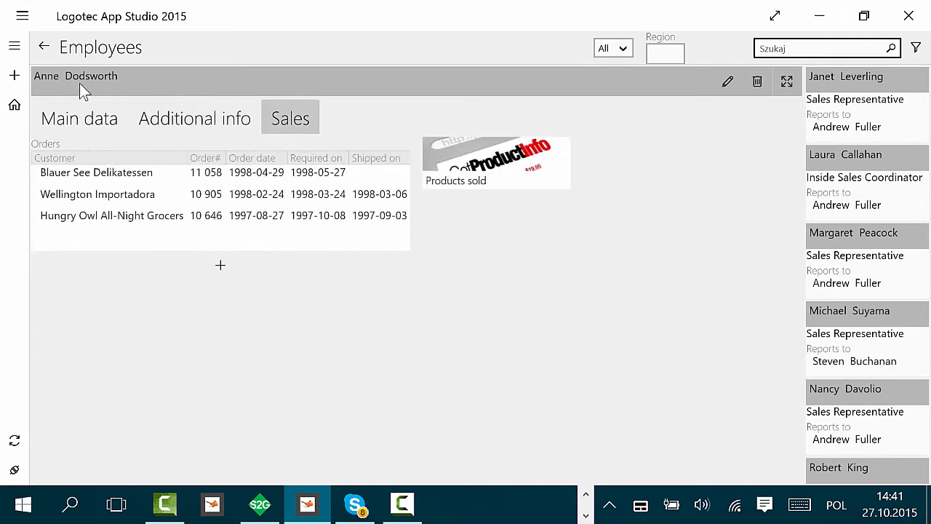
left_click(45, 48)
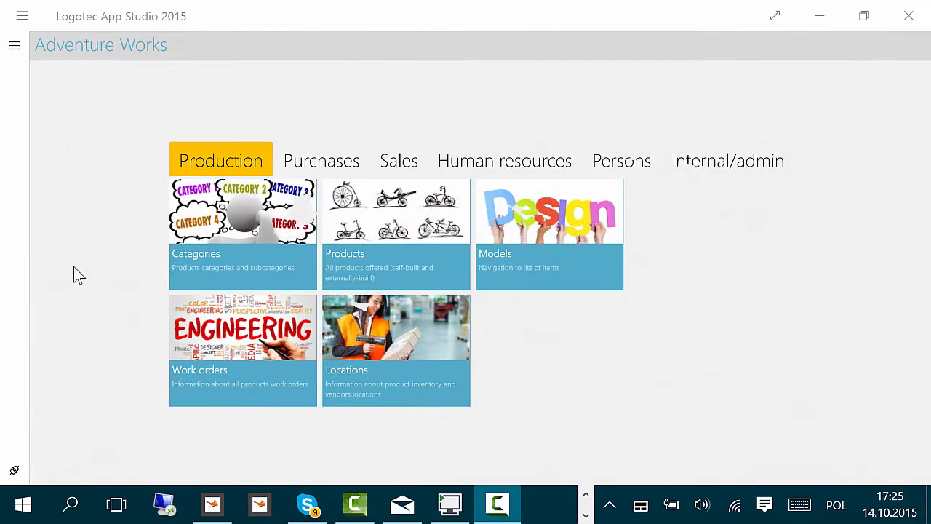
Step: Open Production Categories, pick Bikes, and view the Road-150 Red, 44 product's details
left_click(226, 235)
left_click(227, 187)
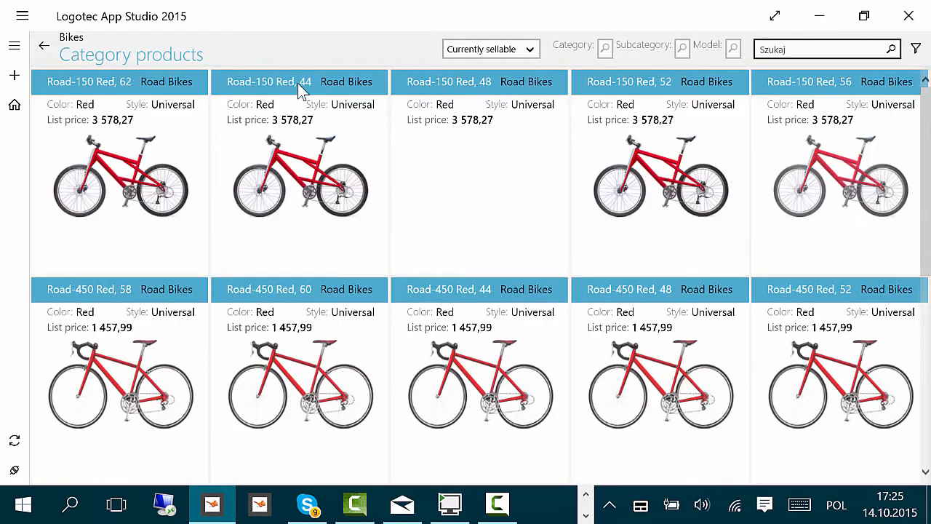
left_click(299, 85)
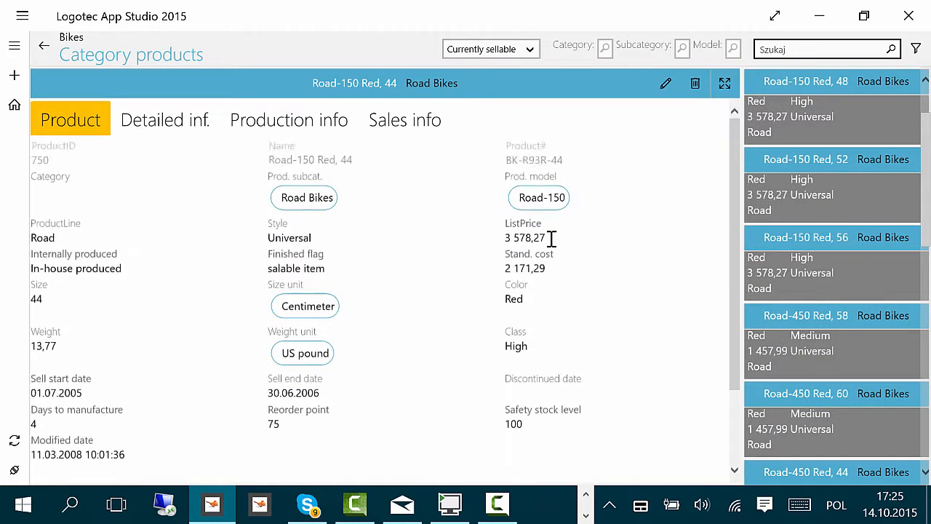
scroll(636, 270, "down", 3)
scroll(636, 269, "up", 2)
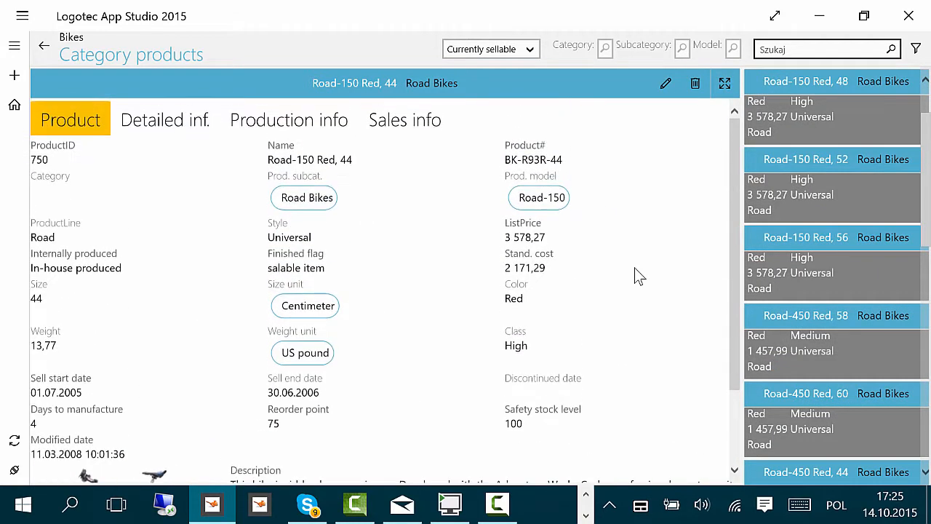
Step: Browse the product's Detailed inf., Production info and Sales info tabs, then return to the home screen
left_click(175, 124)
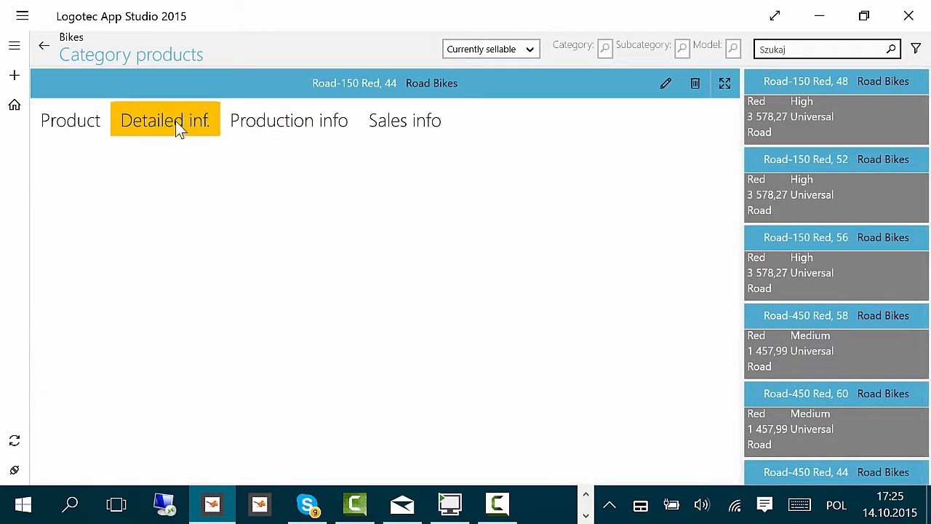
left_click(272, 128)
left_click(404, 130)
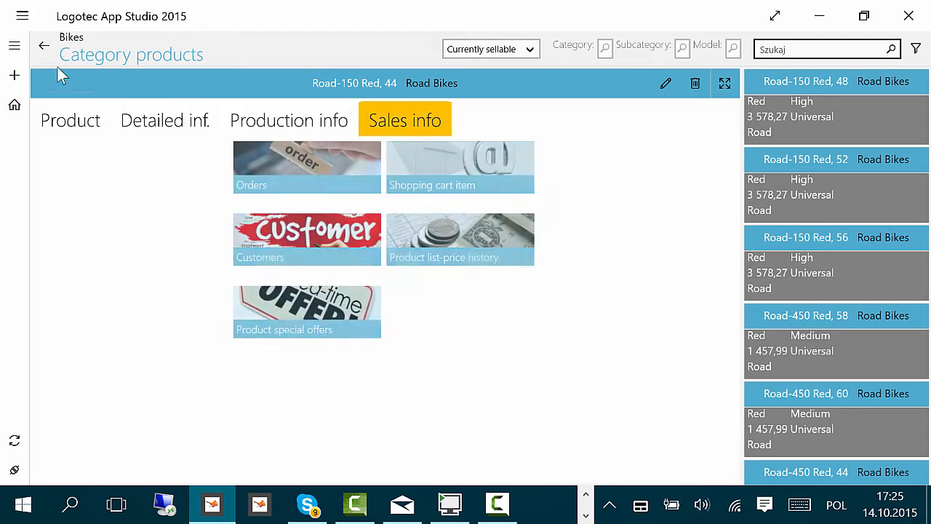
left_click(44, 47)
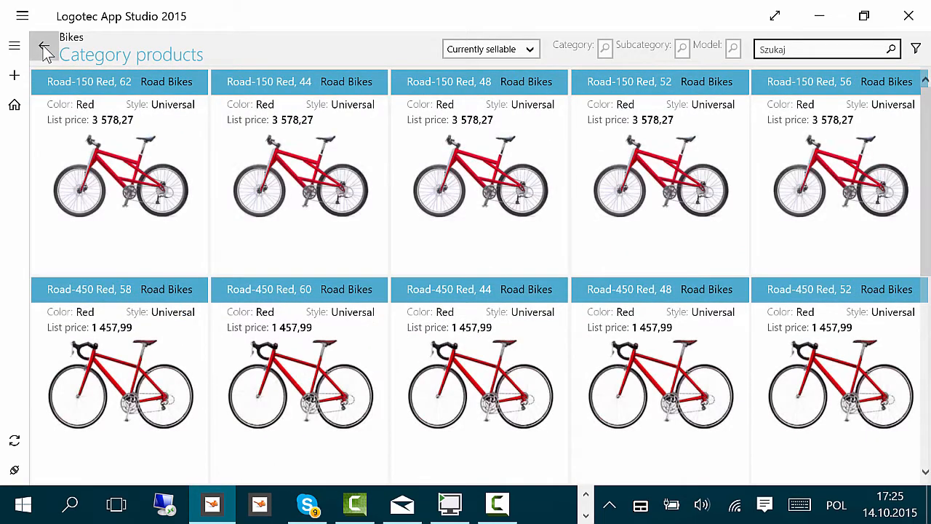
left_click(45, 47)
left_click(43, 48)
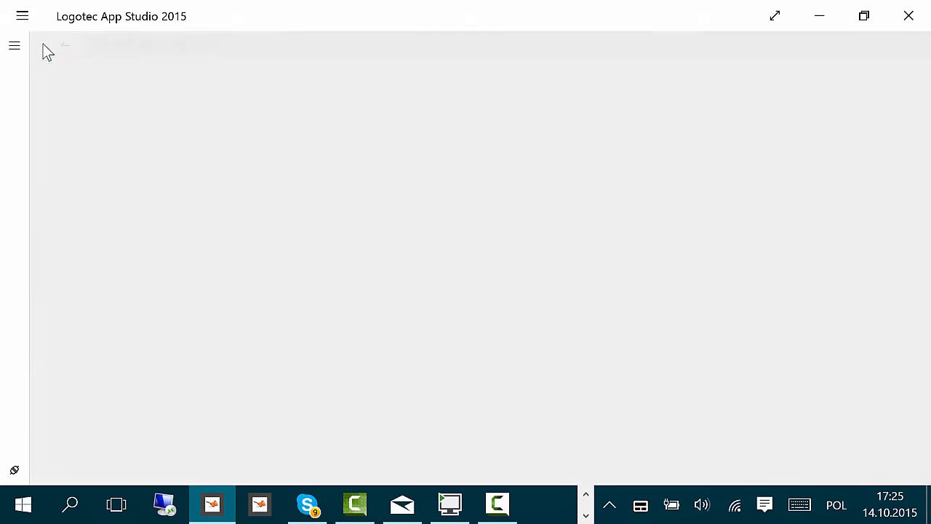
Step: Open Work orders, view work order 2, and return to the home screen
left_click(249, 348)
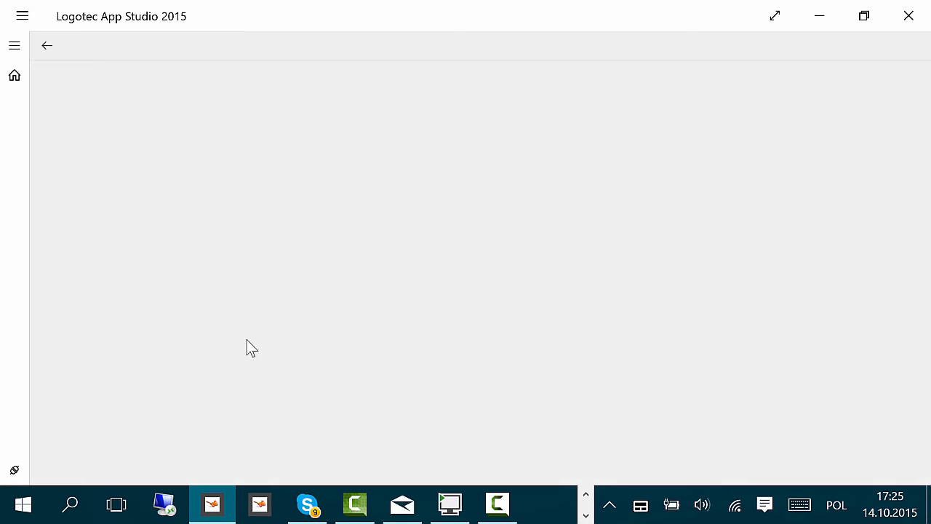
left_click(318, 77)
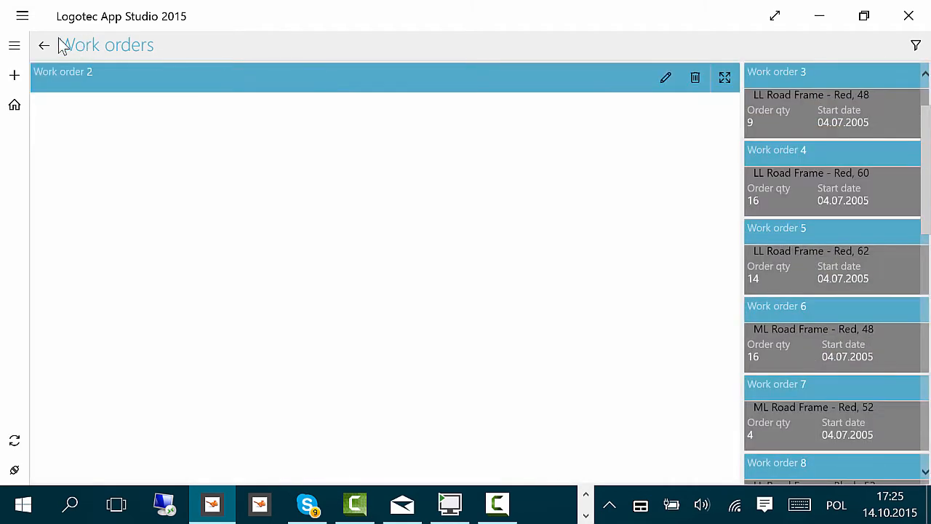
left_click(43, 46)
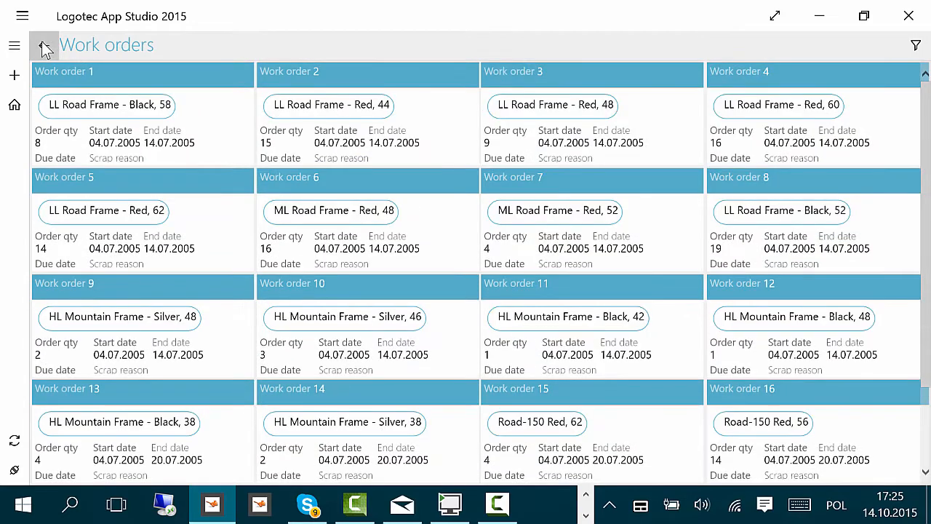
left_click(44, 47)
Step: Switch to the Purchases section and open the purchases list
left_click(320, 161)
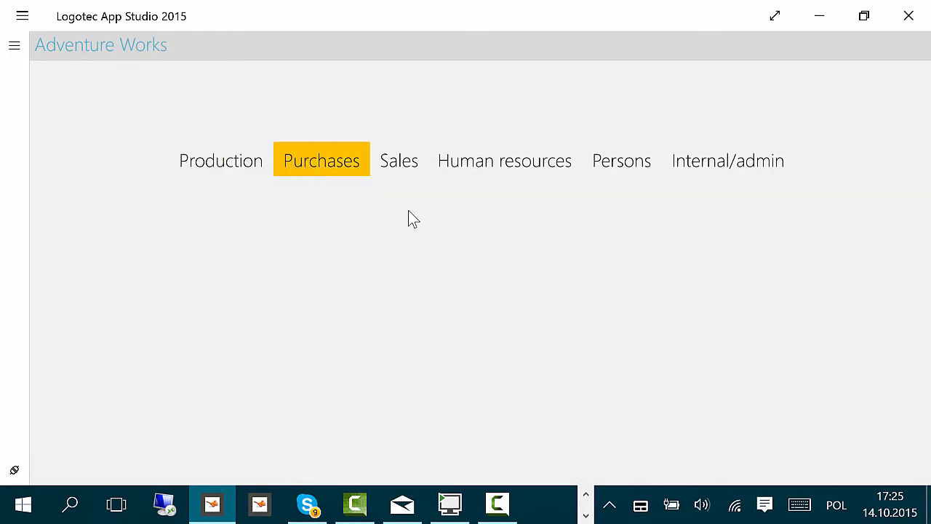
left_click(243, 233)
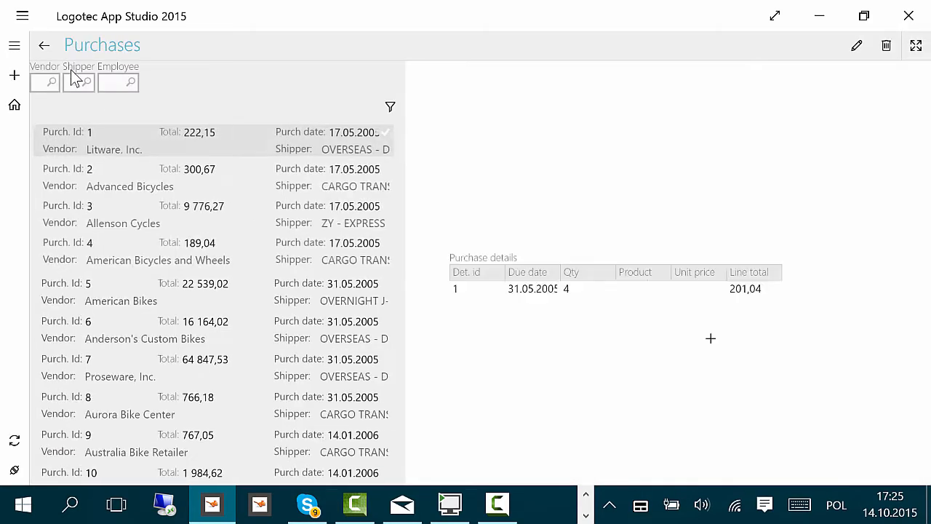
Step: Leave the purchases list and view the Sales orders list in the Sales section, then go back home
left_click(54, 48)
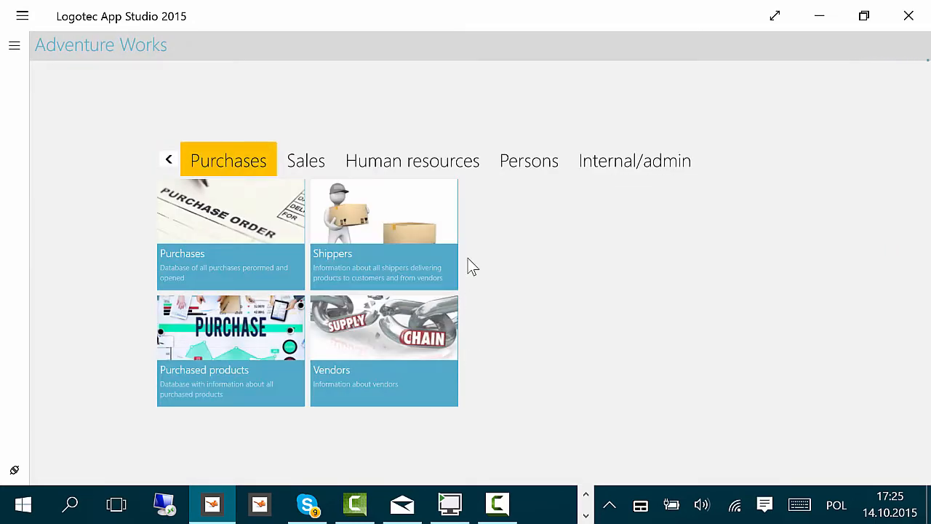
left_click(308, 162)
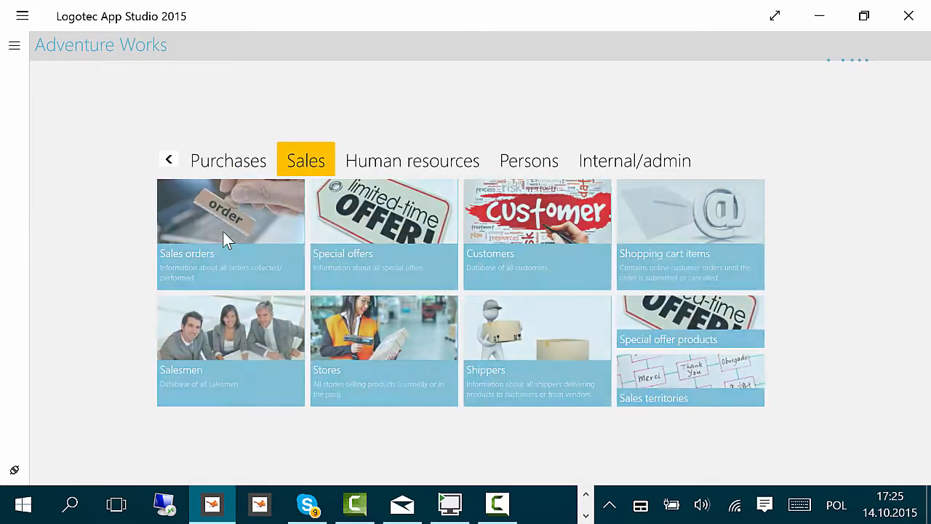
left_click(223, 232)
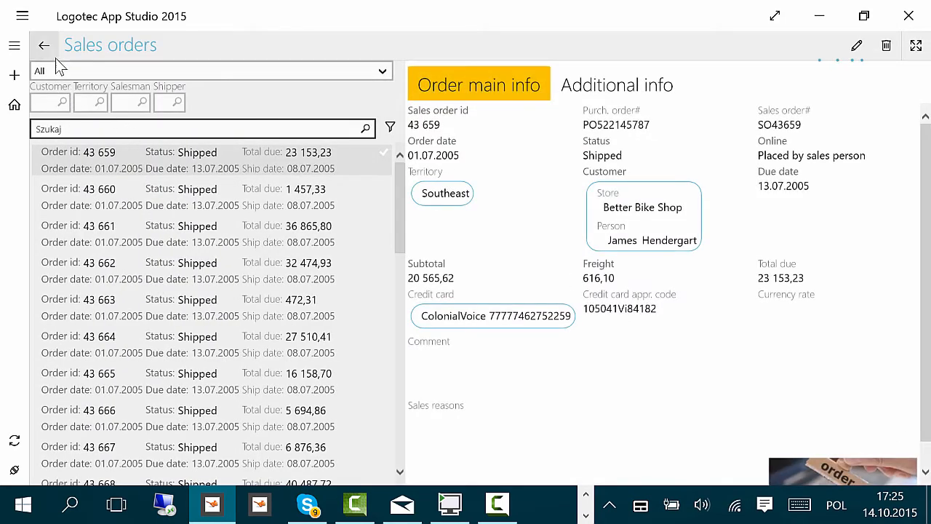
left_click(48, 49)
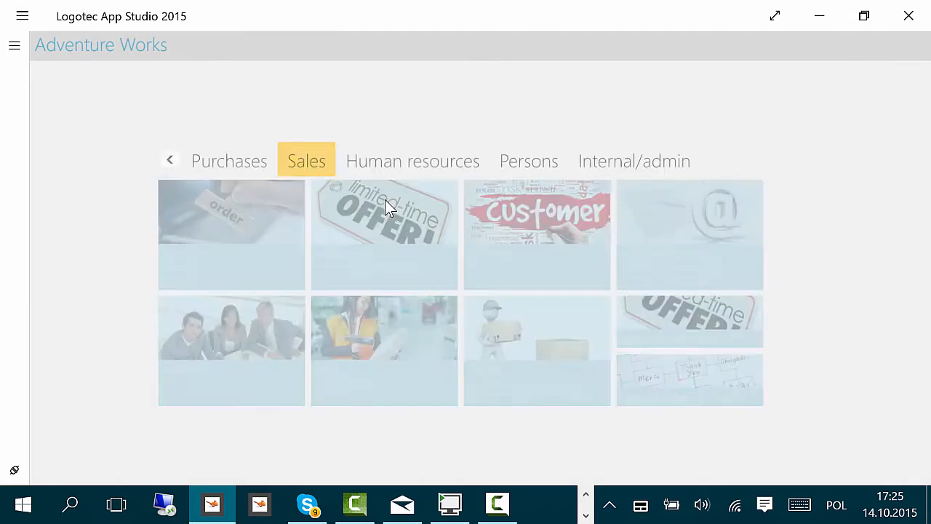
Step: Open Employees in the Human resources section, view Terri Lee Duffy's details, and return to the home screen
left_click(391, 165)
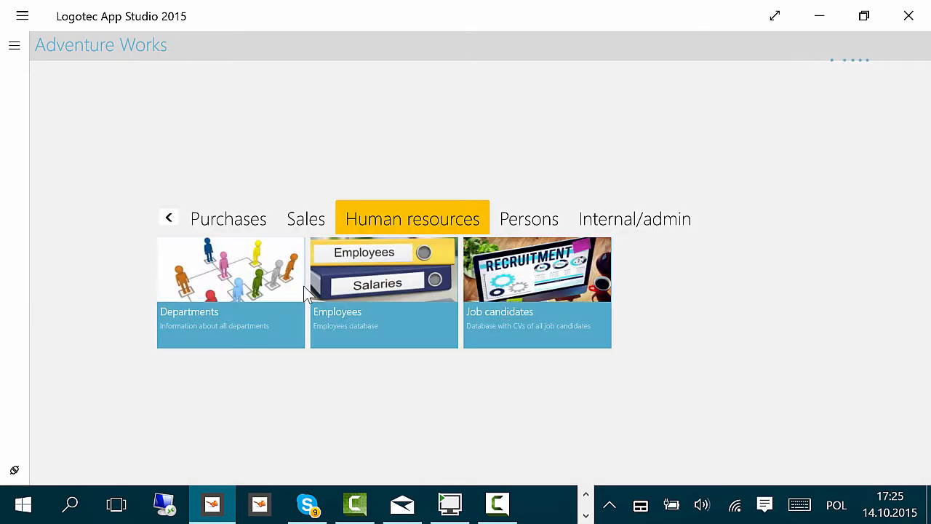
left_click(407, 284)
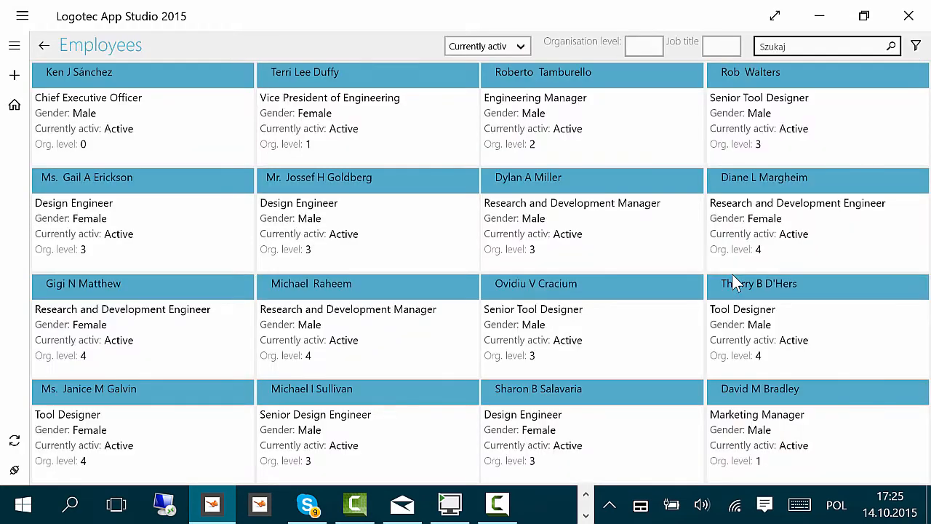
left_click(323, 79)
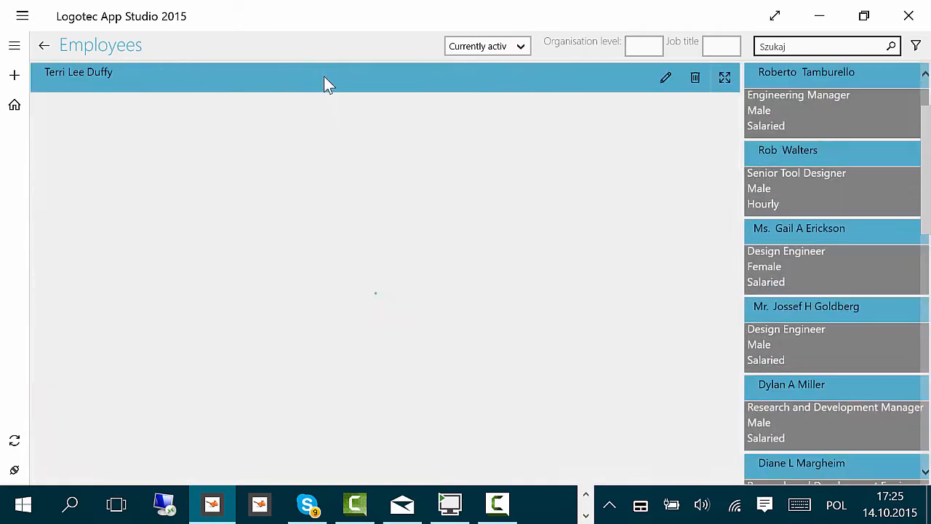
left_click(44, 47)
left_click(43, 46)
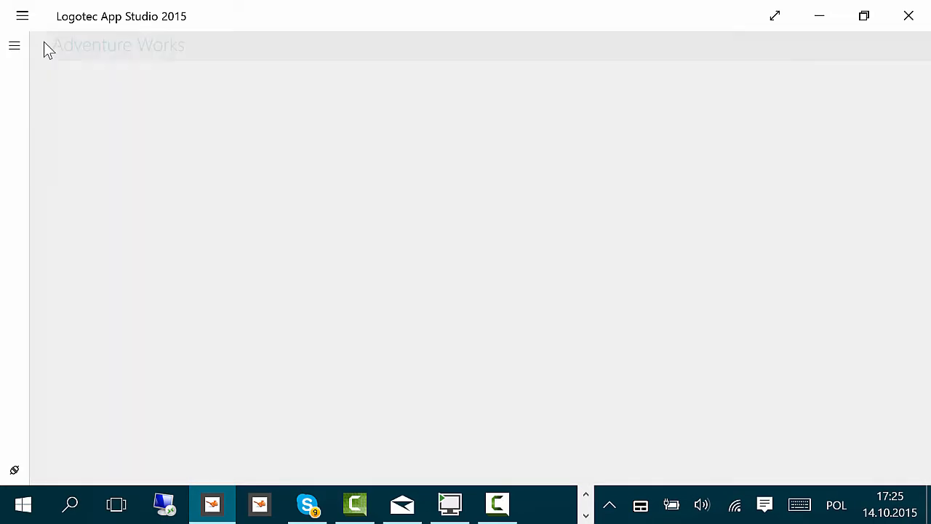
Step: Browse the tiles of the Persons and Internal/admin sections
left_click(545, 226)
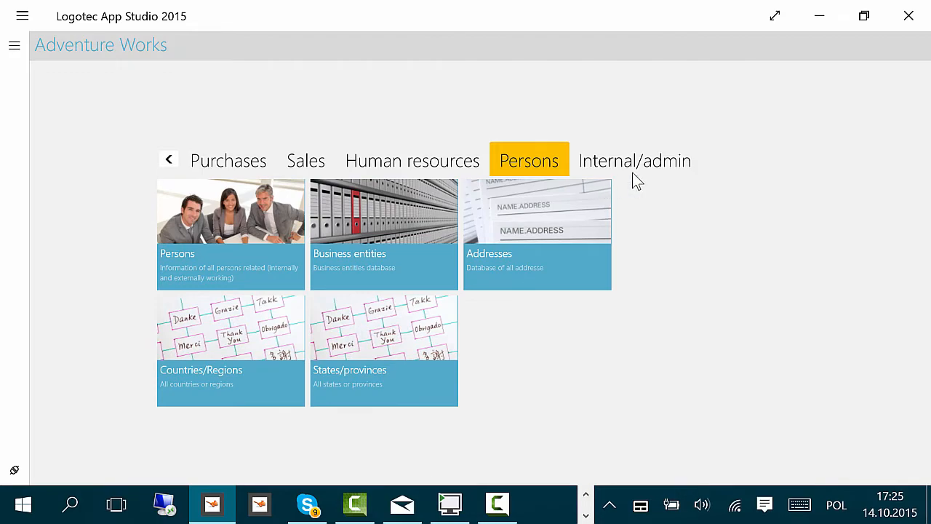
left_click(638, 171)
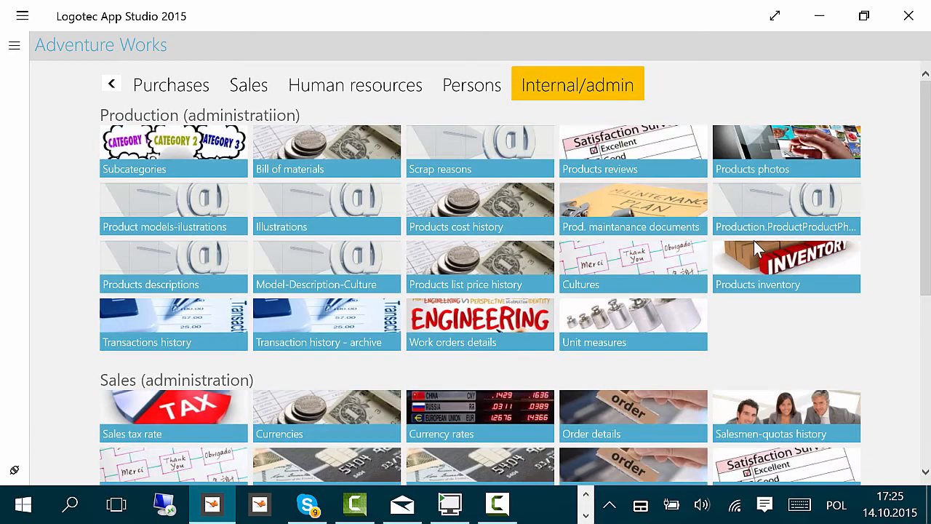
scroll(754, 247, "down", 5)
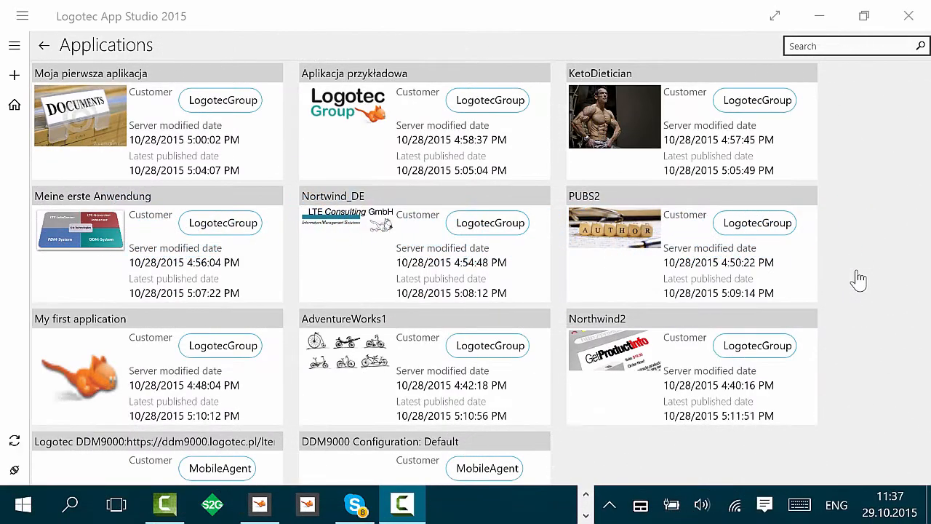
Step: Start a new application on the Microsoft SQL Server adapter, connecting to the localhost database MC_EXAMPLE1_EN
left_click(16, 77)
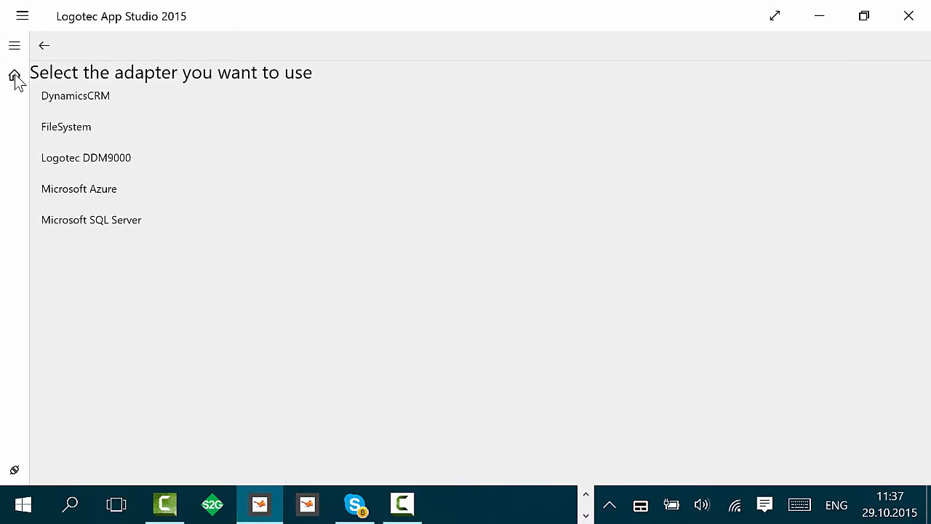
left_click(111, 225)
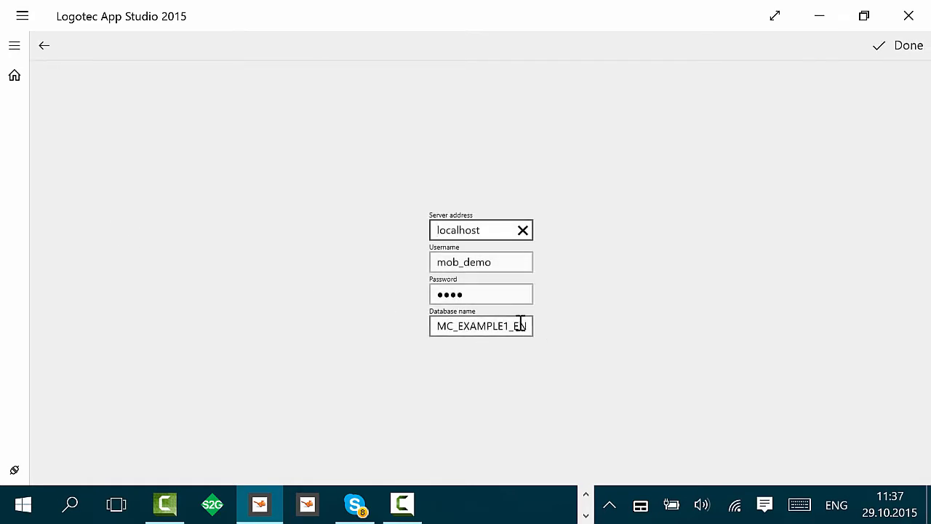
left_click(531, 331)
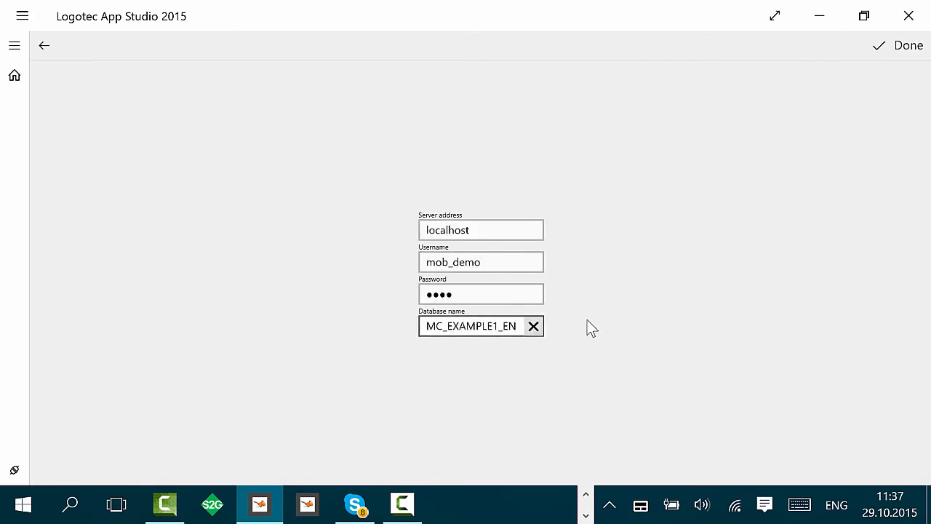
left_click(912, 61)
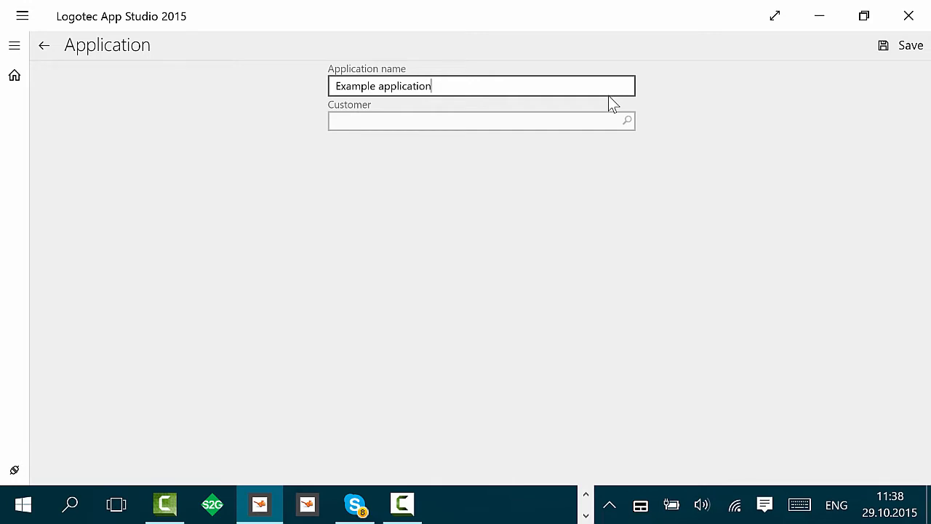
Step: Name the application "Example application", set its customer to LogotecGroup, and save it
left_click(577, 122)
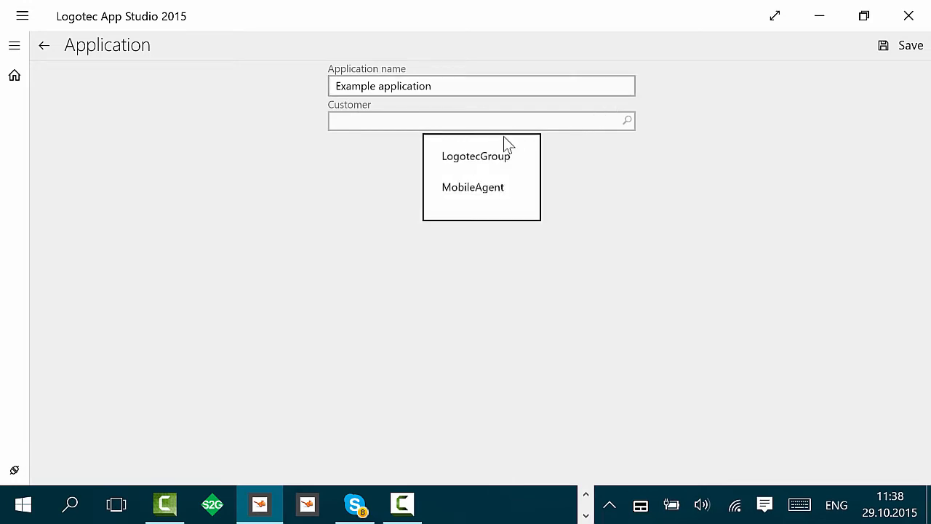
left_click(491, 160)
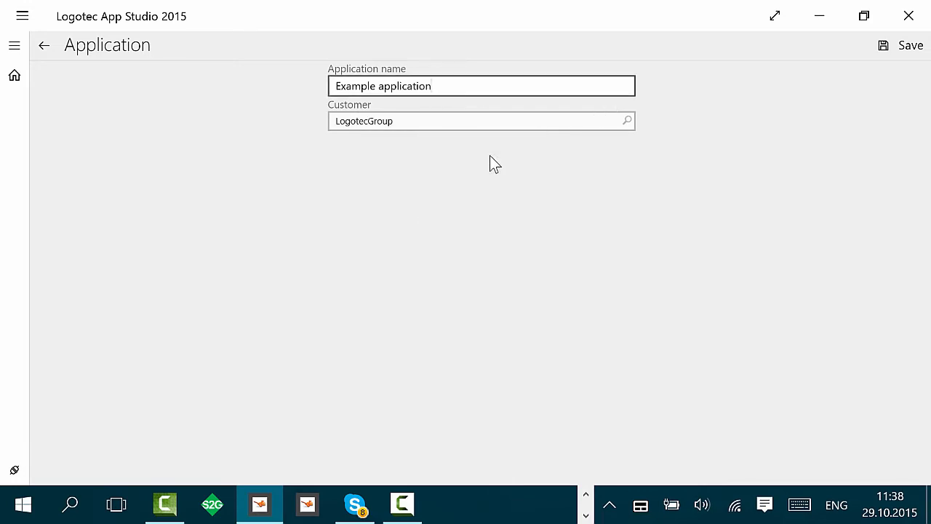
left_click(911, 47)
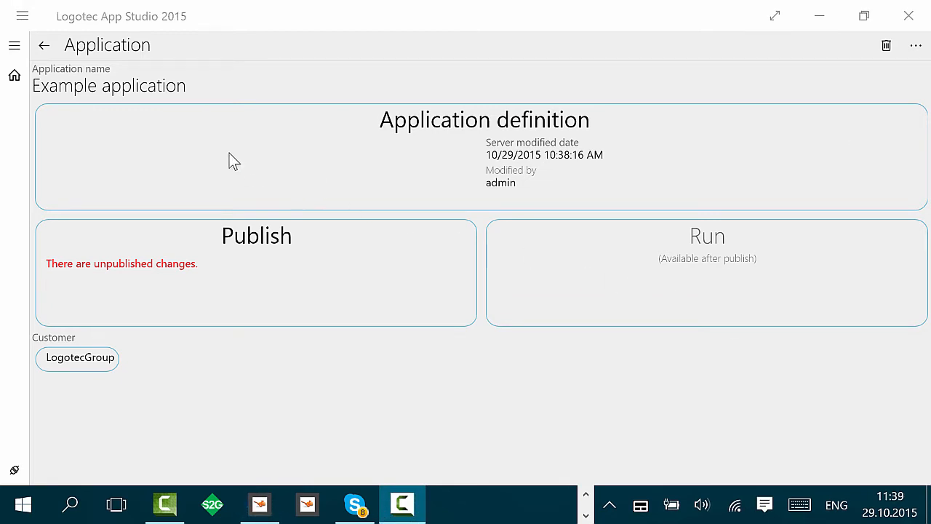
Step: Open the application definition in the designer
left_click(227, 150)
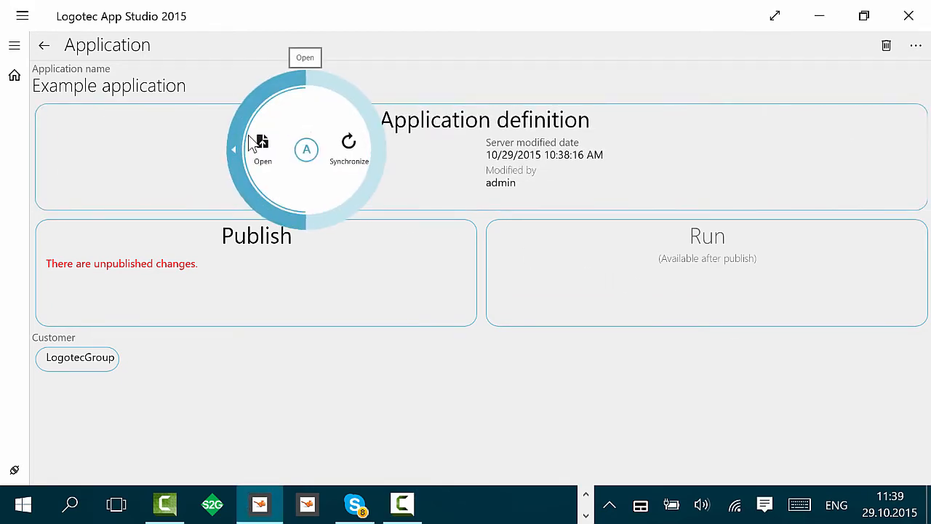
left_click(262, 146)
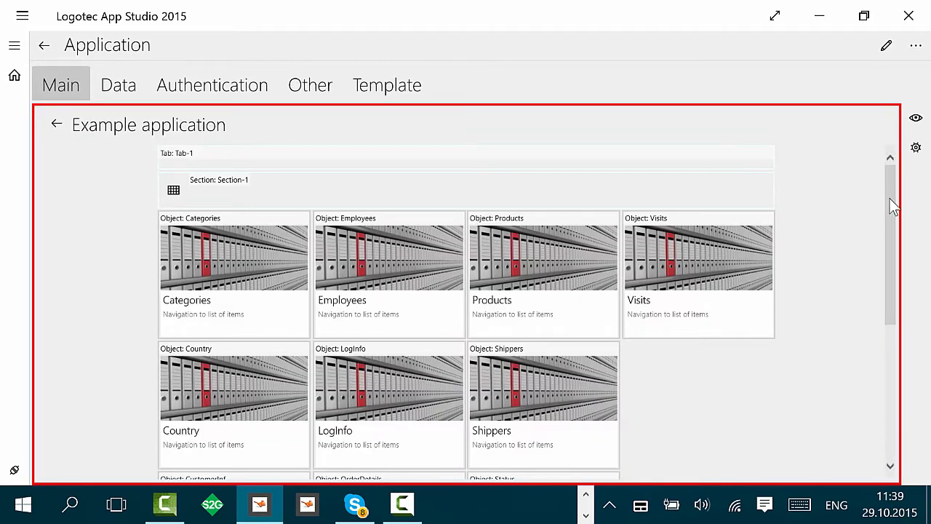
left_click_drag(891, 211, 852, 185)
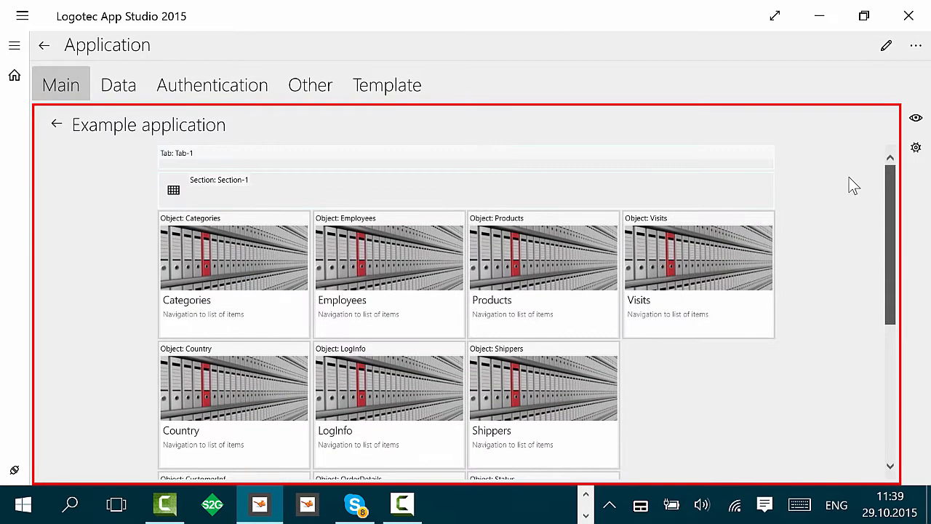
Step: Set the display name of Tab-1 to "=Main data"
left_click(206, 156)
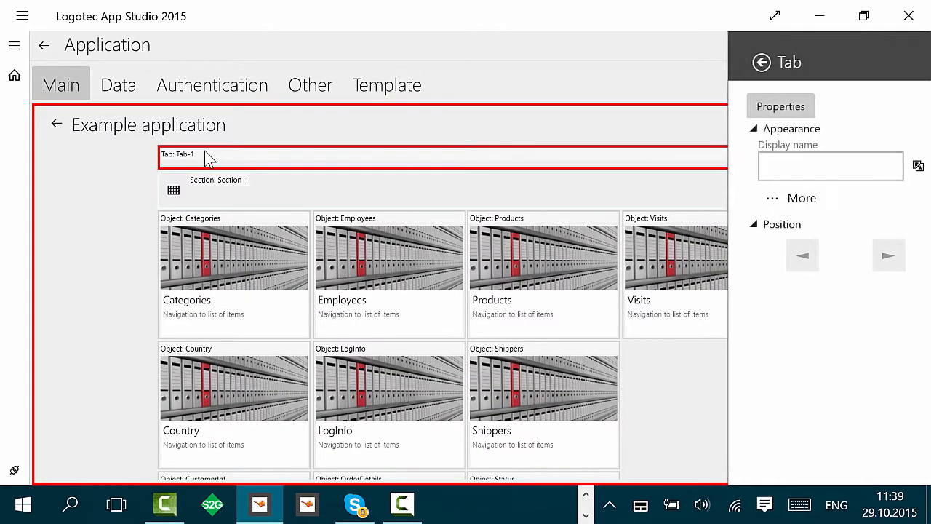
left_click(790, 169)
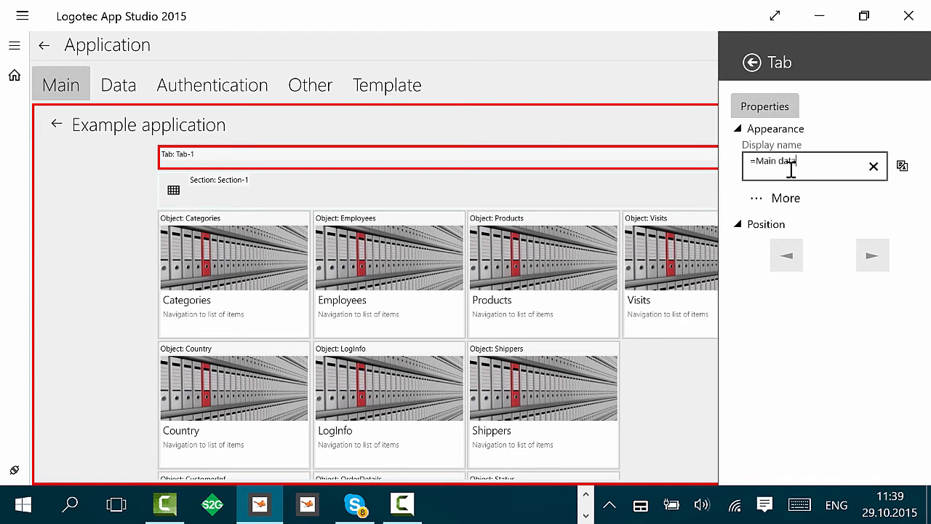
left_click(101, 194)
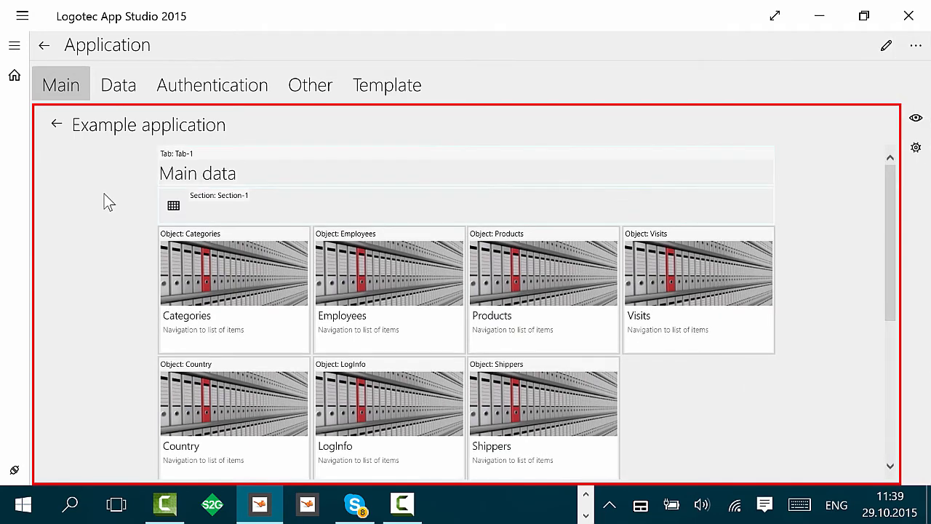
Step: Add a new tab with the display name "=Other data"
scroll(109, 204, "down", 4)
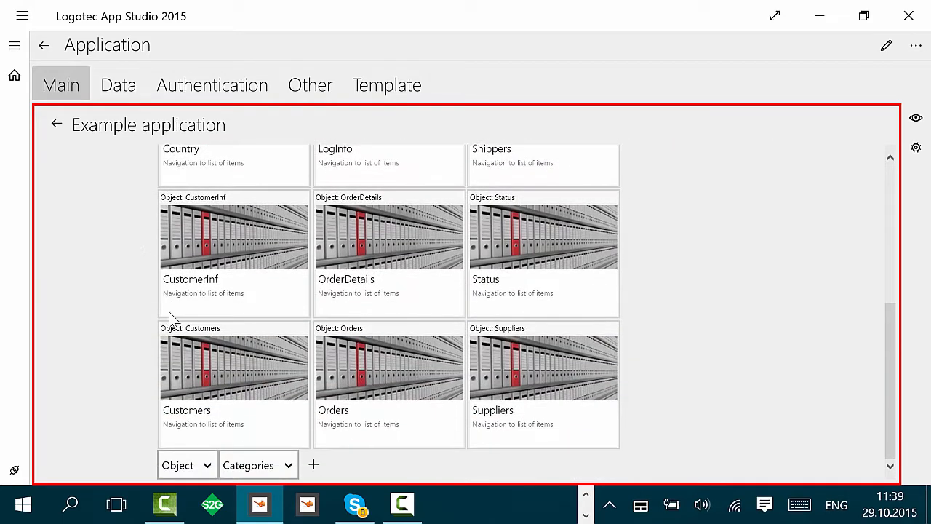
left_click(206, 465)
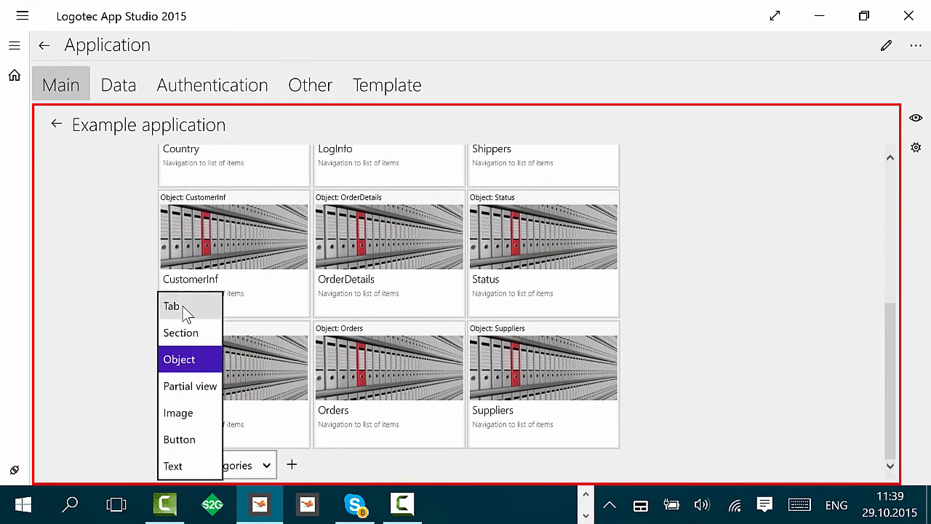
left_click(184, 312)
left_click(231, 466)
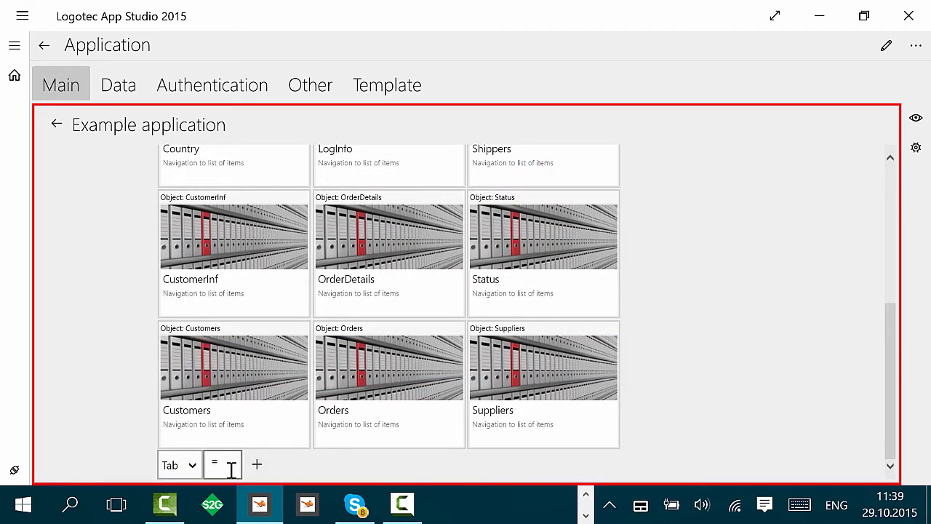
type("Oth")
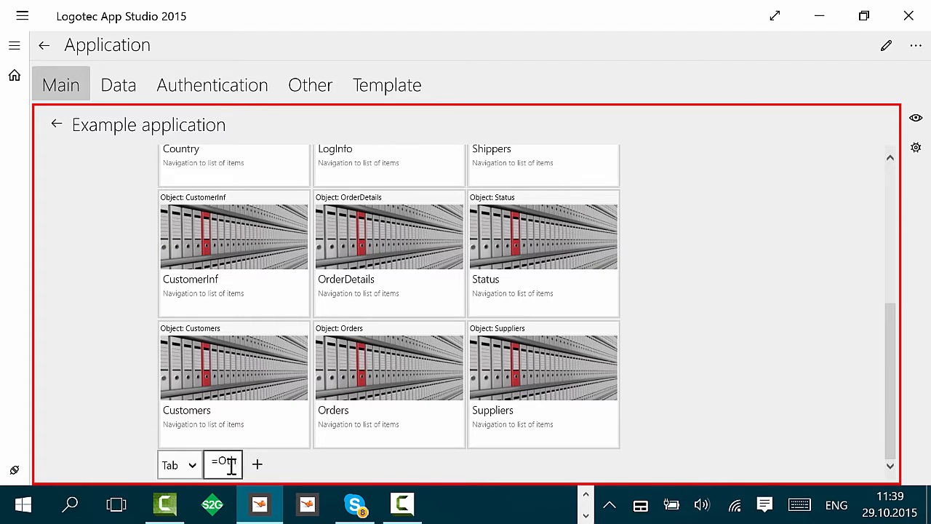
type("er data")
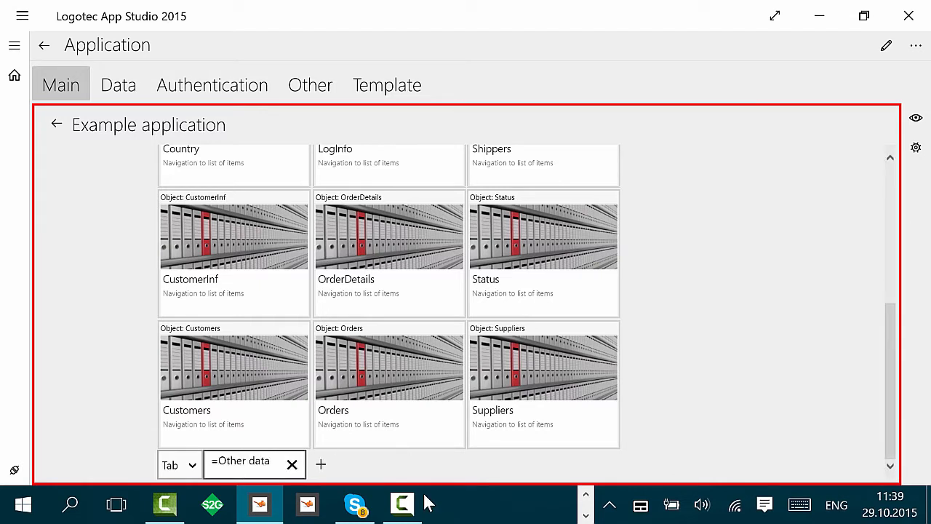
left_click(320, 463)
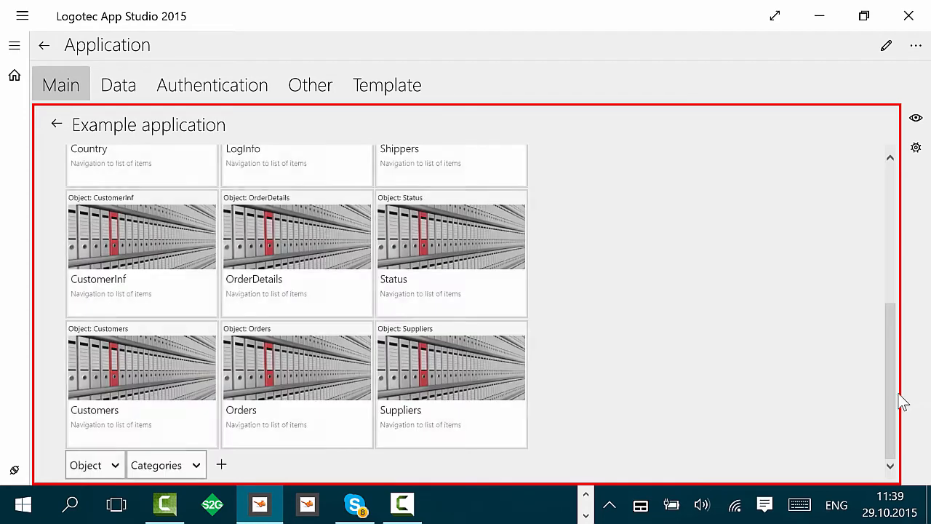
Step: Move the LogInfo, Status and CustomerInf objects into the Other data tab
left_click_drag(897, 405, 909, 259)
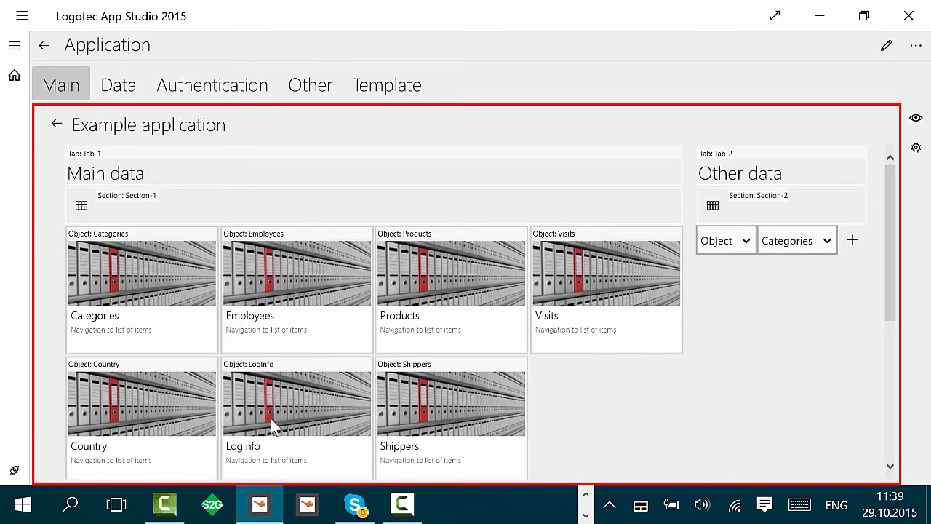
left_click_drag(270, 418, 731, 342)
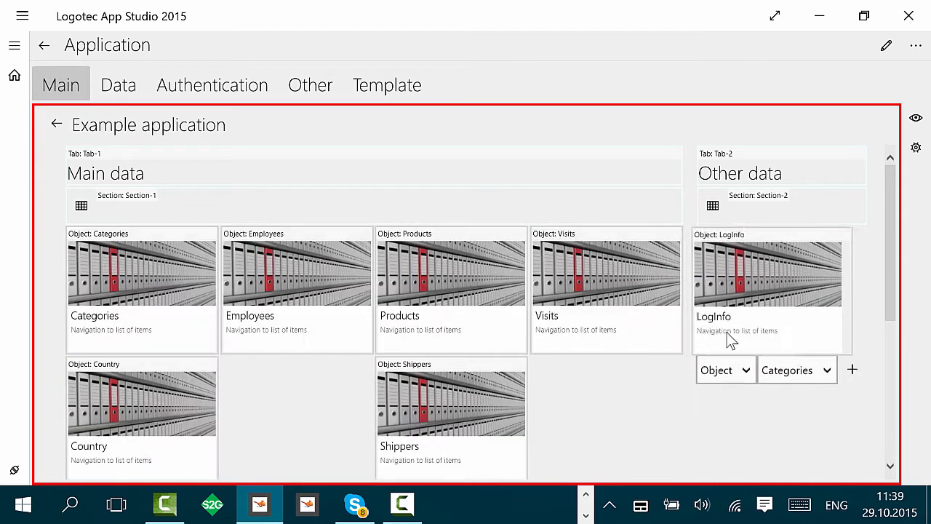
left_click_drag(897, 313, 884, 408)
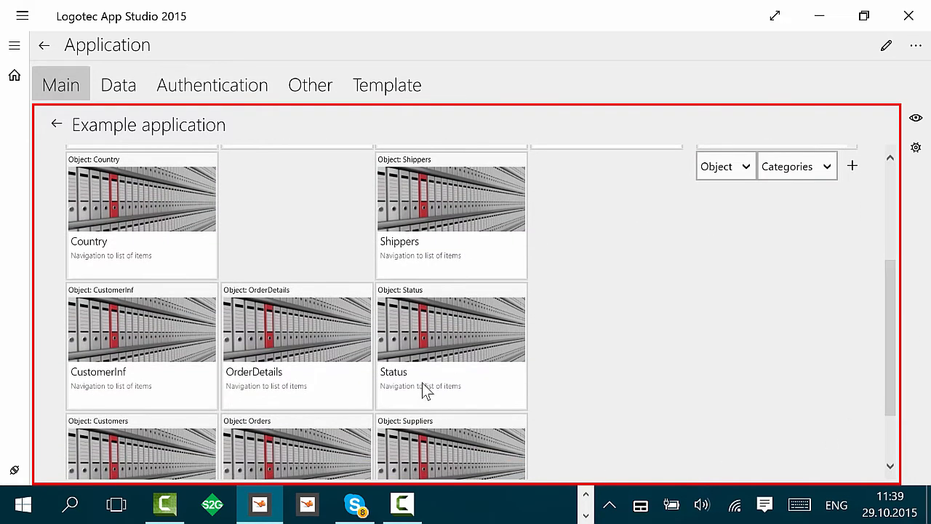
left_click_drag(422, 384, 755, 258)
left_click_drag(893, 326, 900, 392)
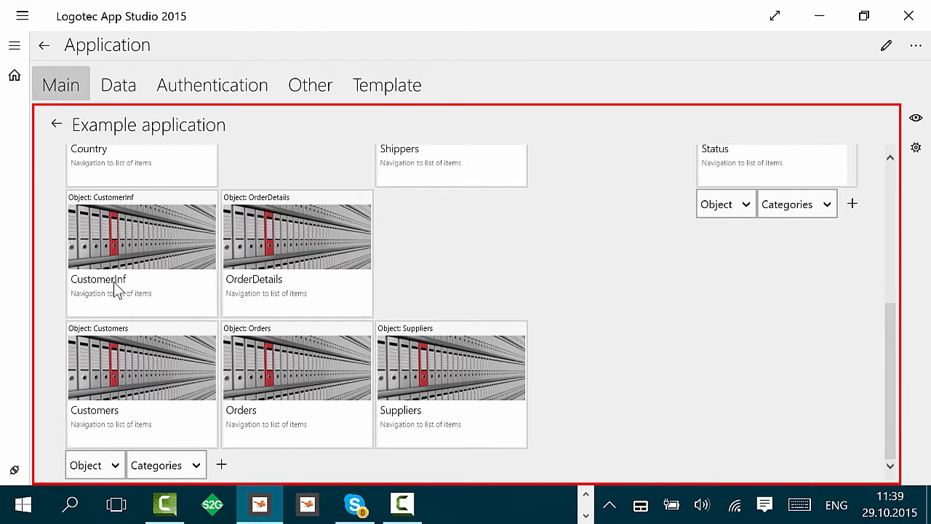
left_click_drag(117, 288, 764, 280)
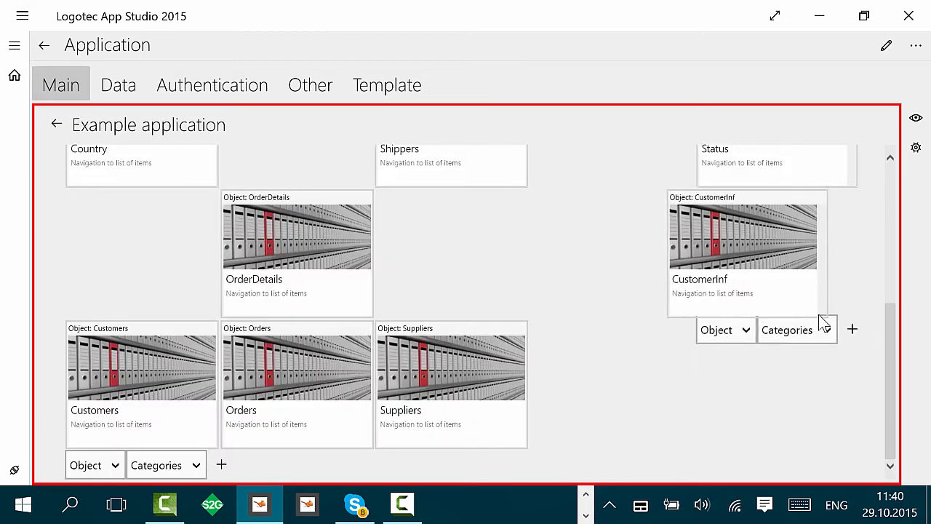
Step: Rearrange the tiles in the Main data tab so Customers, OrderDetails and Suppliers form the bottom row
left_click_drag(179, 376, 171, 249)
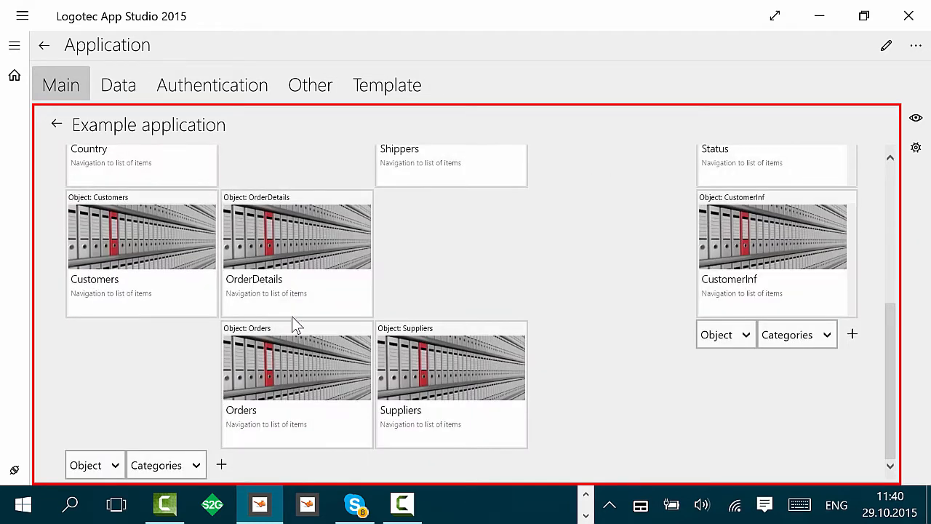
left_click_drag(329, 403, 323, 152)
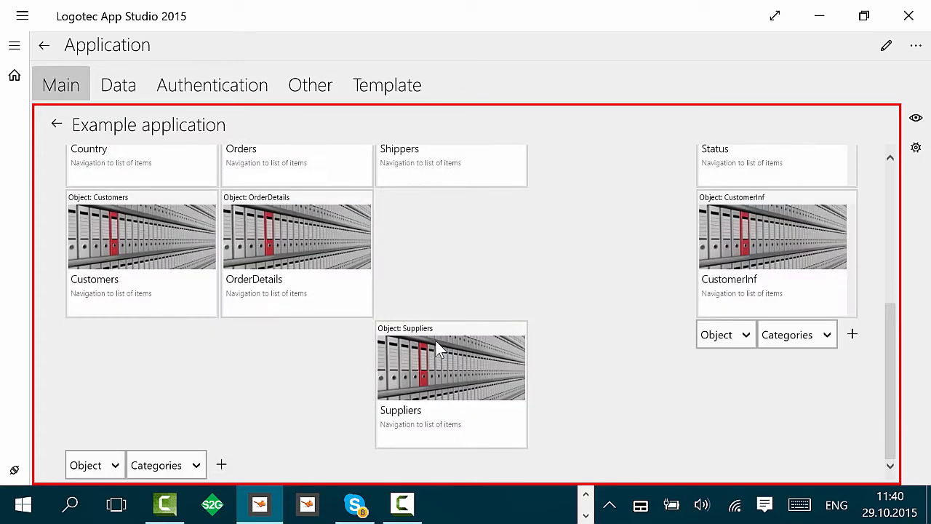
left_click_drag(435, 340, 437, 201)
left_click_drag(457, 238, 550, 350)
left_click_drag(491, 266, 486, 370)
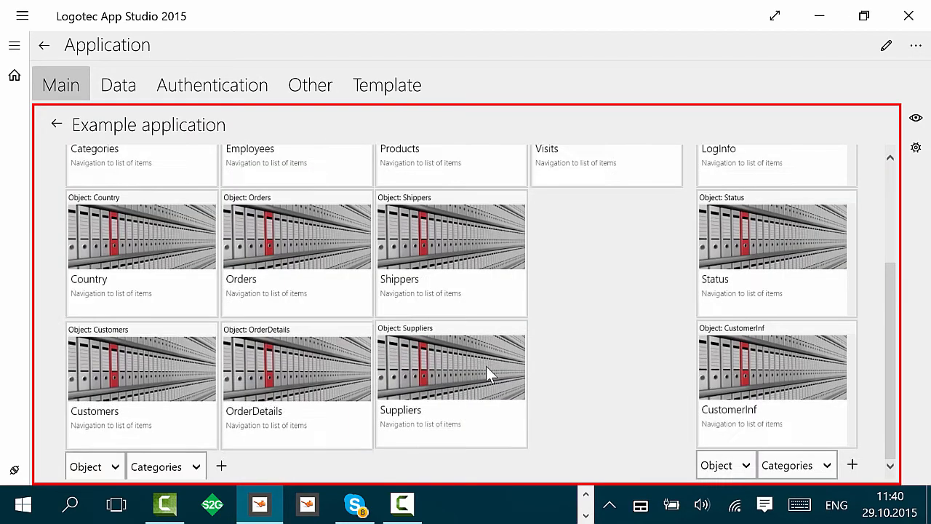
Step: Set the LogInfo tile's style to Tile:Horizontal
scroll(565, 347, "up", 3)
scroll(569, 343, "up", 1)
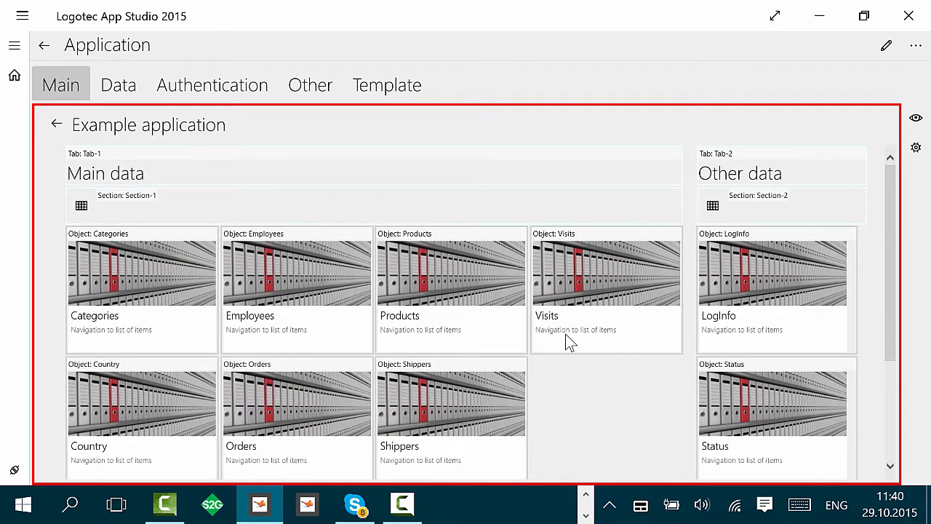
left_click(780, 286)
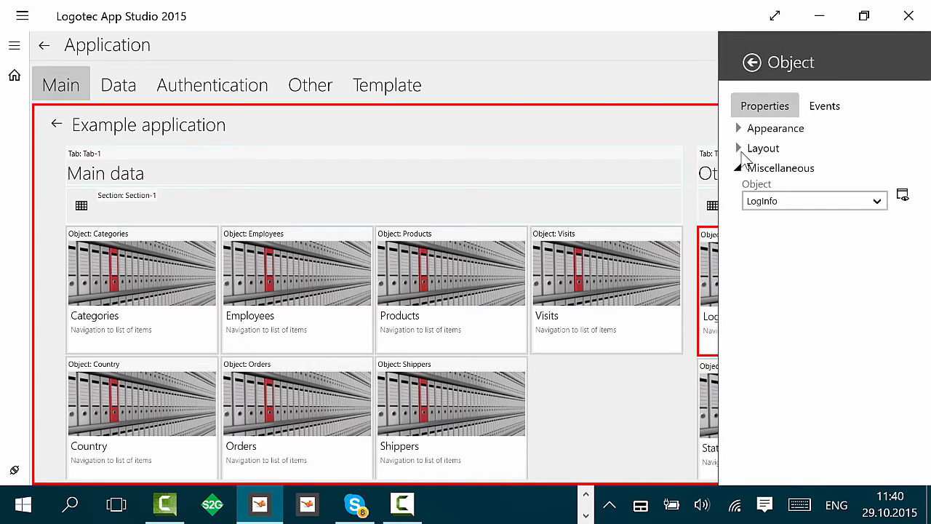
left_click(739, 128)
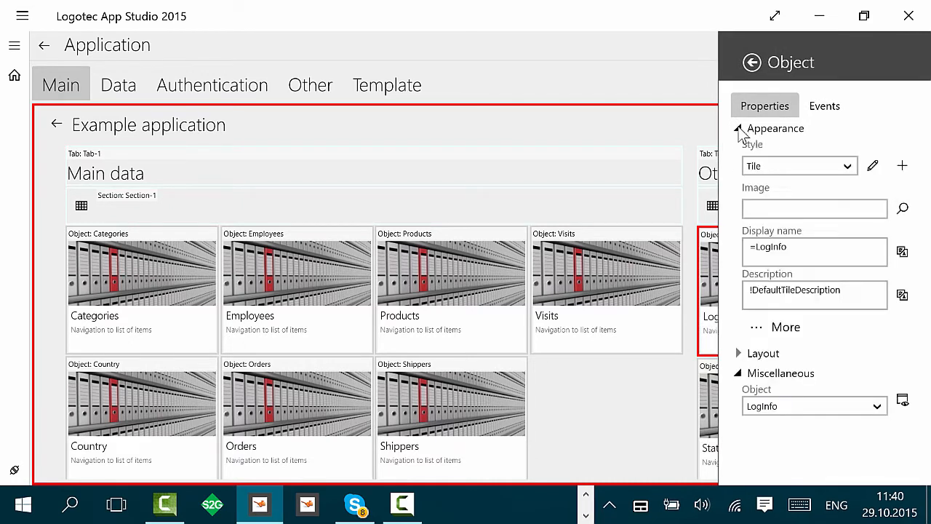
left_click(806, 162)
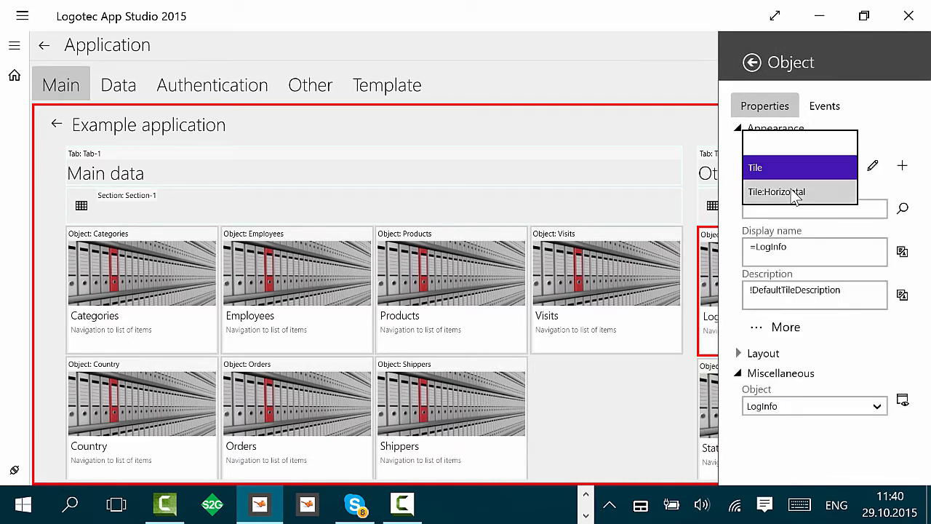
left_click(793, 192)
left_click(659, 142)
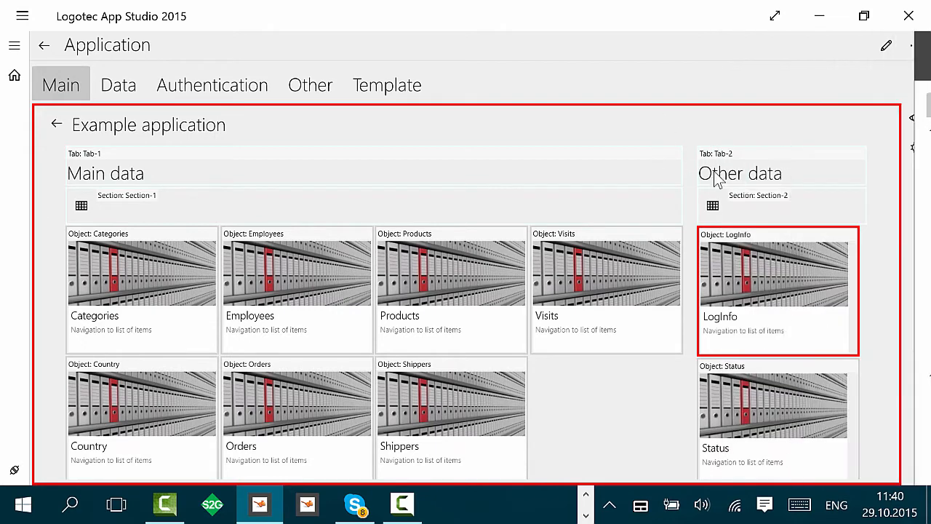
Step: Set the Status tile's style to Tile:Horizontal
left_click(795, 369)
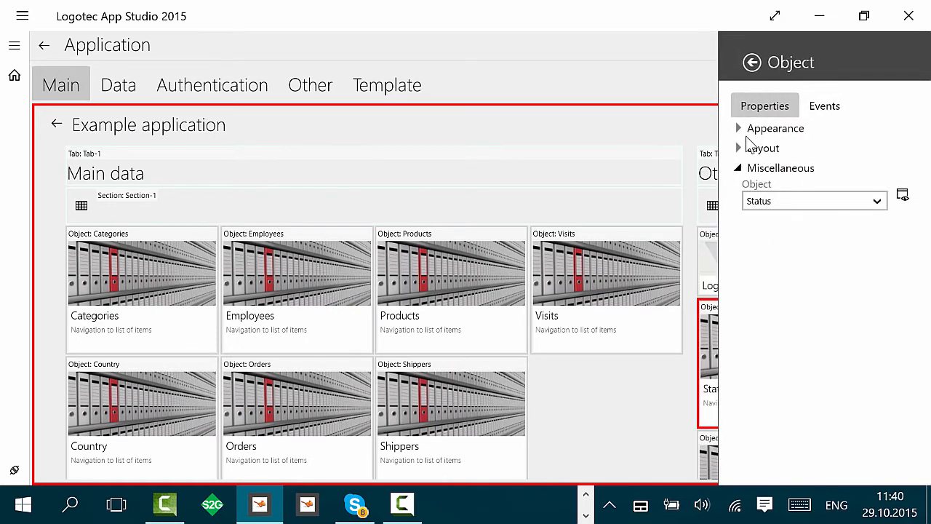
left_click(739, 131)
left_click(790, 191)
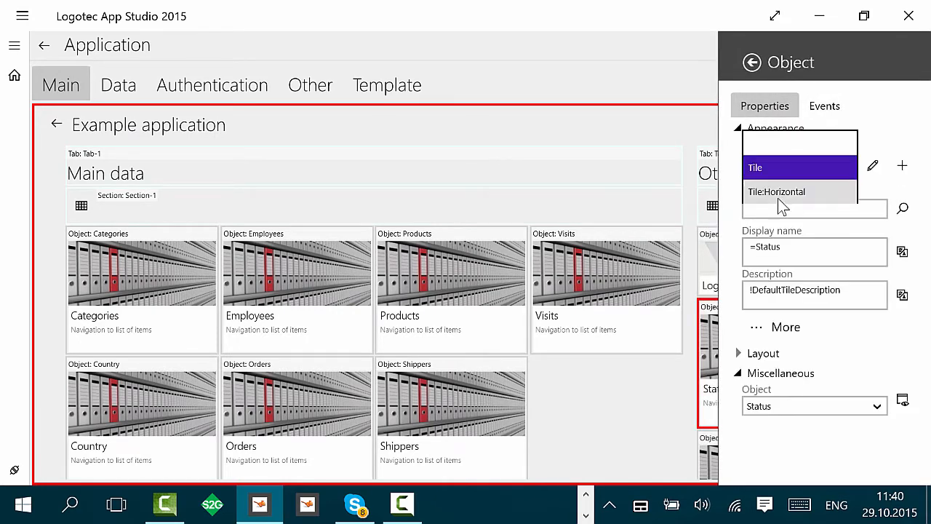
left_click(772, 185)
left_click(636, 136)
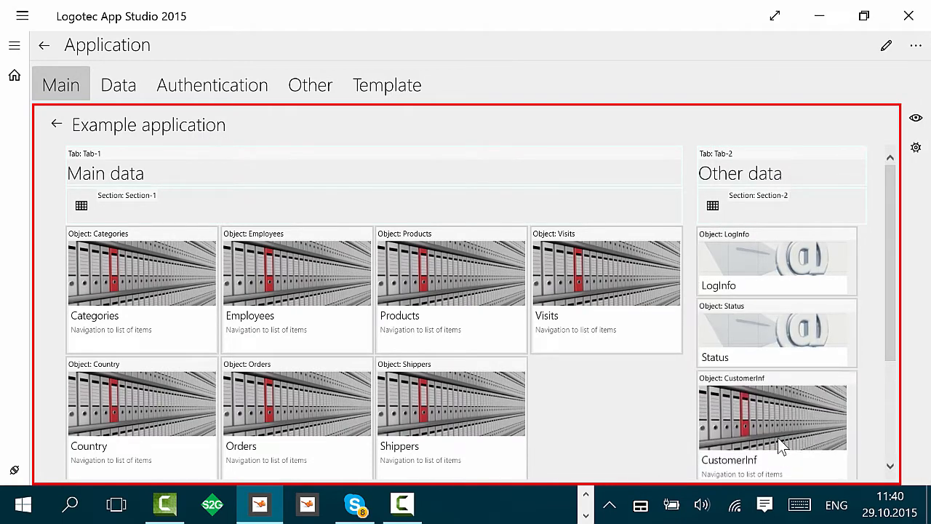
Step: Set the CustomerInf tile's style to Tile:Horizontal
left_click(769, 408)
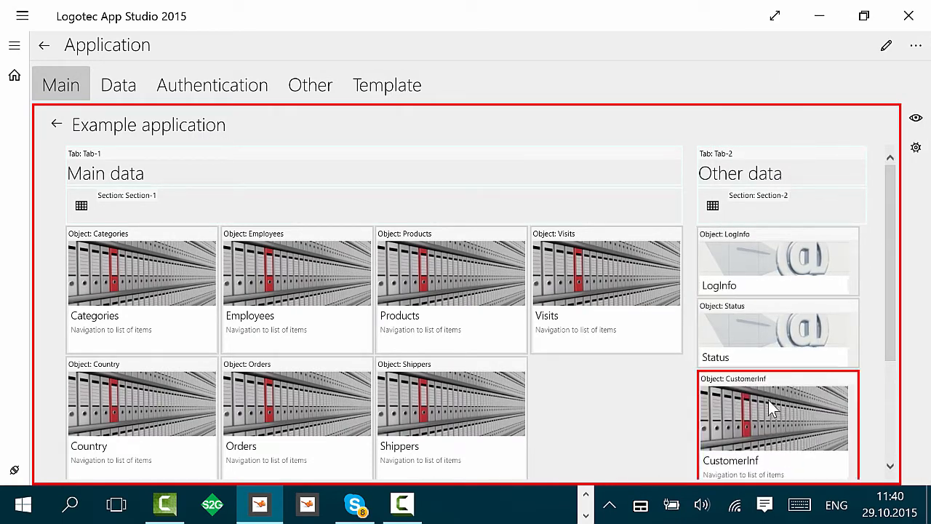
left_click(738, 129)
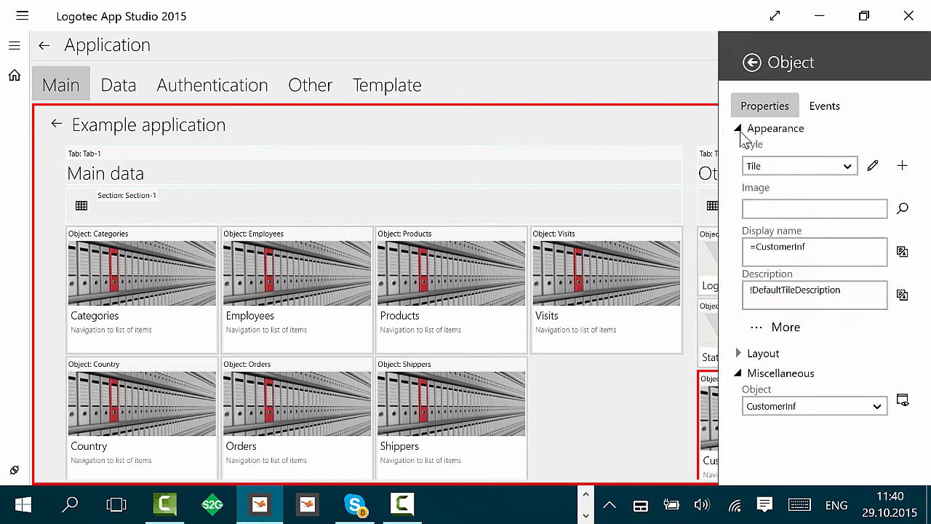
left_click(788, 172)
left_click(782, 188)
left_click(638, 92)
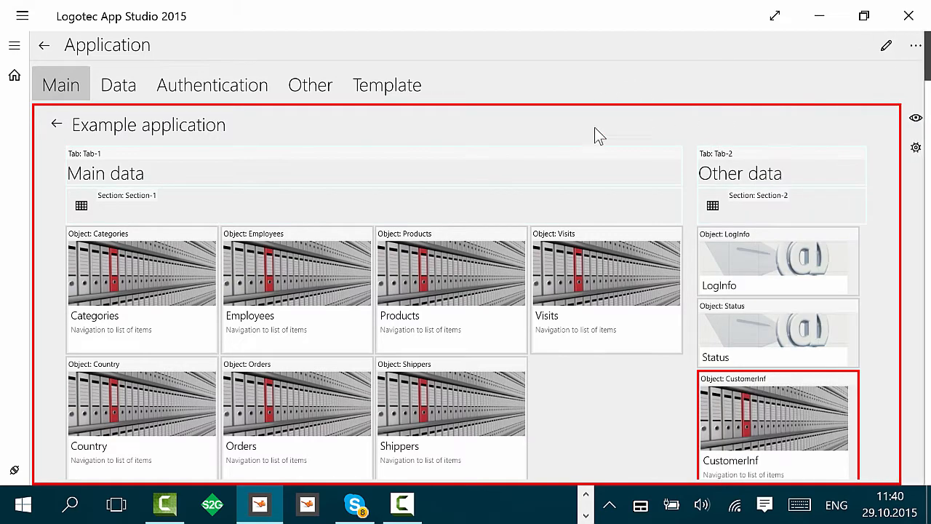
Step: Assign a product-info picture from the image library as the Products tile's image
left_click(467, 285)
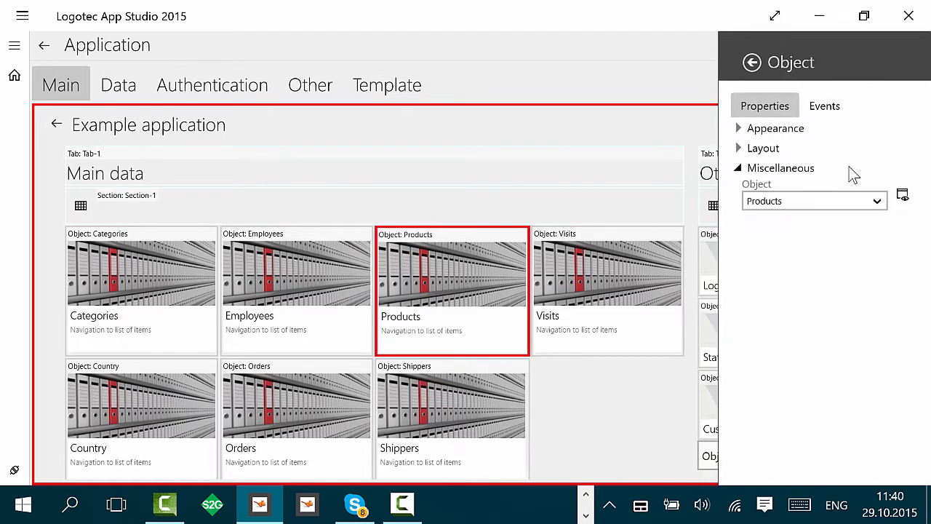
left_click(743, 134)
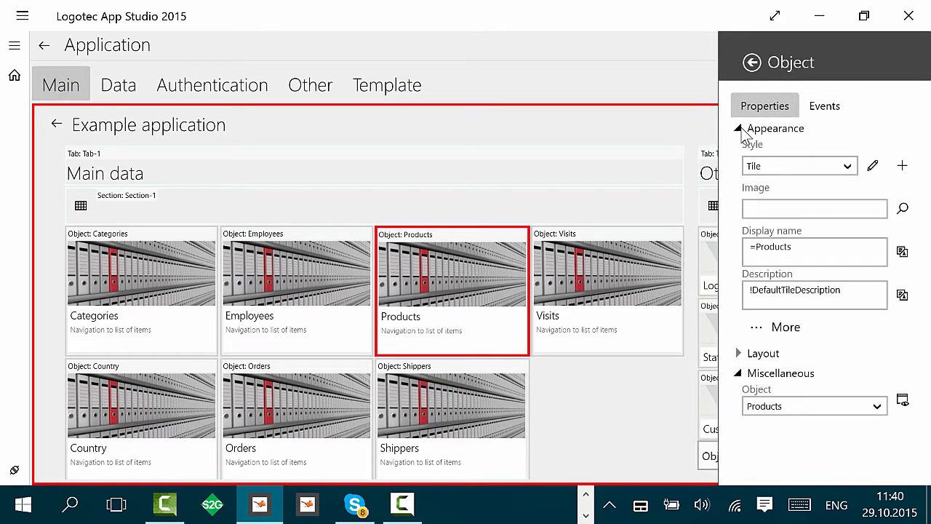
left_click(902, 208)
scroll(862, 272, "down", 6)
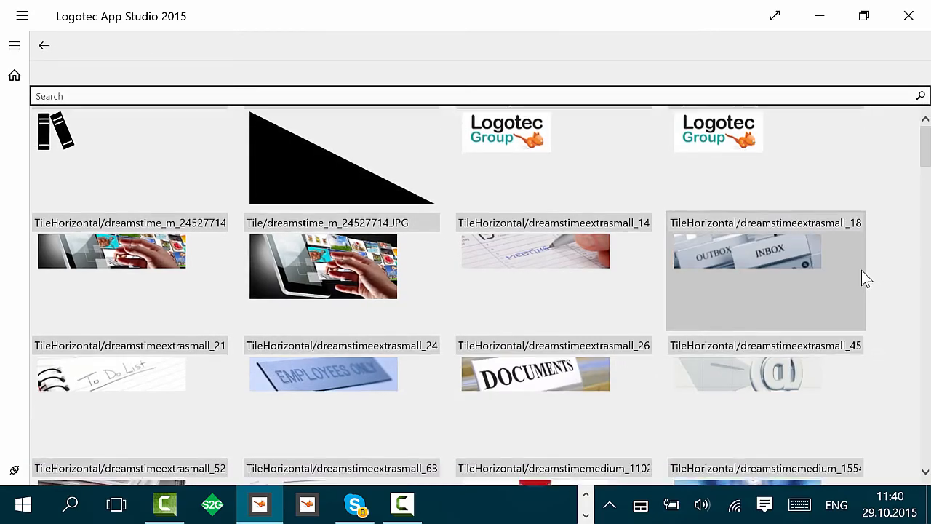
scroll(862, 272, "down", 15)
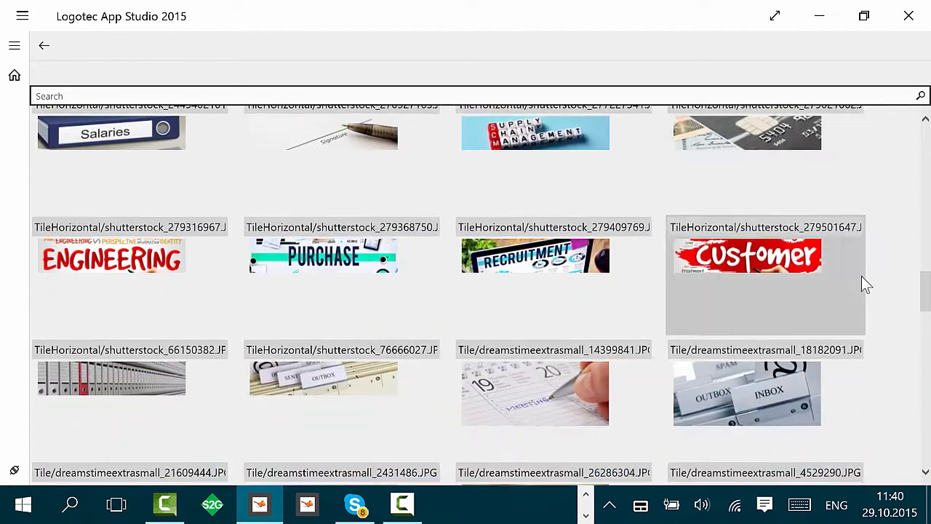
scroll(865, 285, "down", 5)
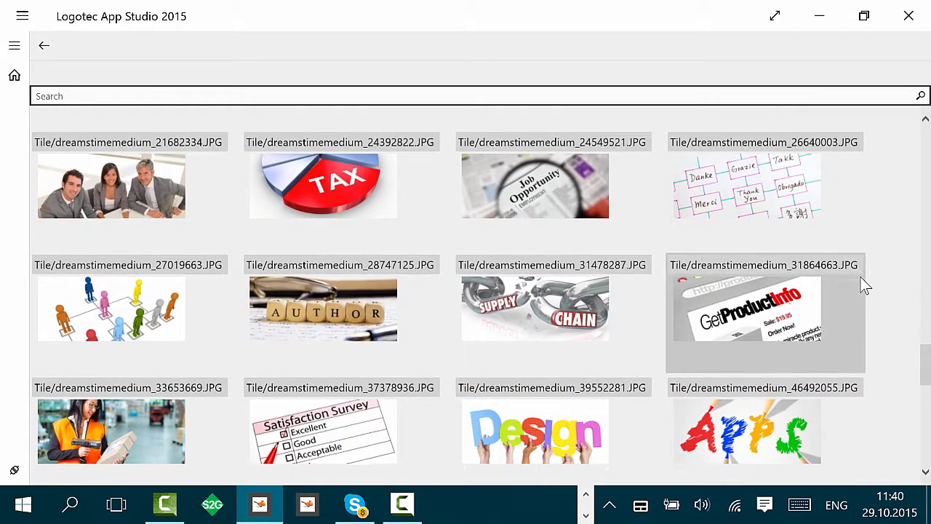
scroll(864, 285, "down", 1)
left_click(781, 270)
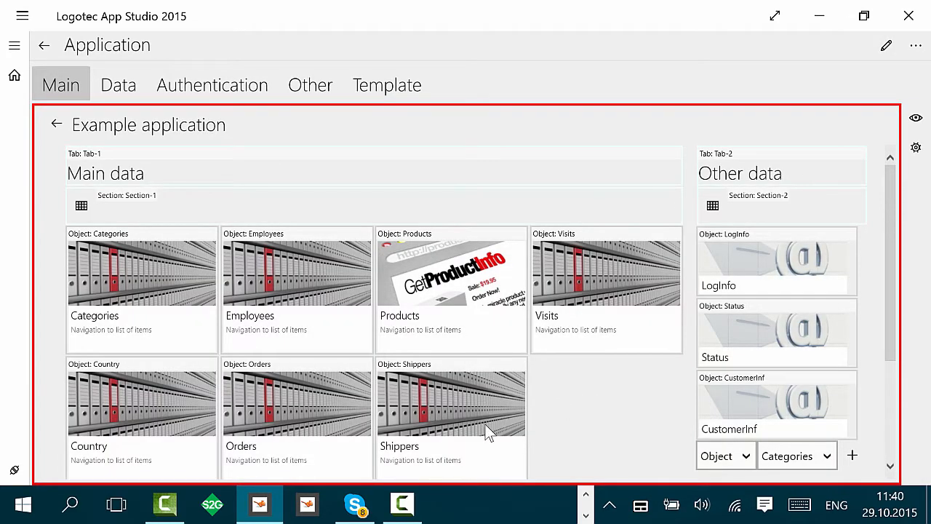
Step: Move the Suppliers tile next to Shippers in the Main data tab
left_click(890, 466)
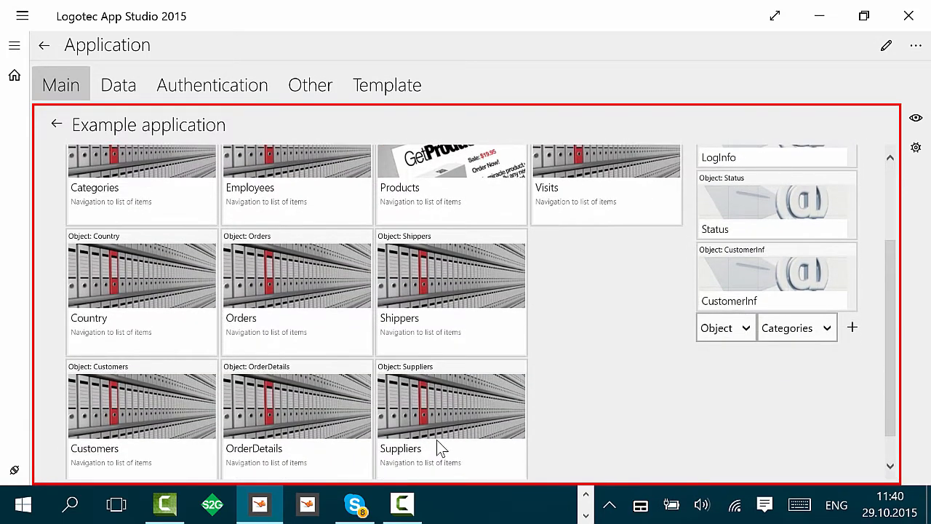
left_click_drag(441, 446, 609, 317)
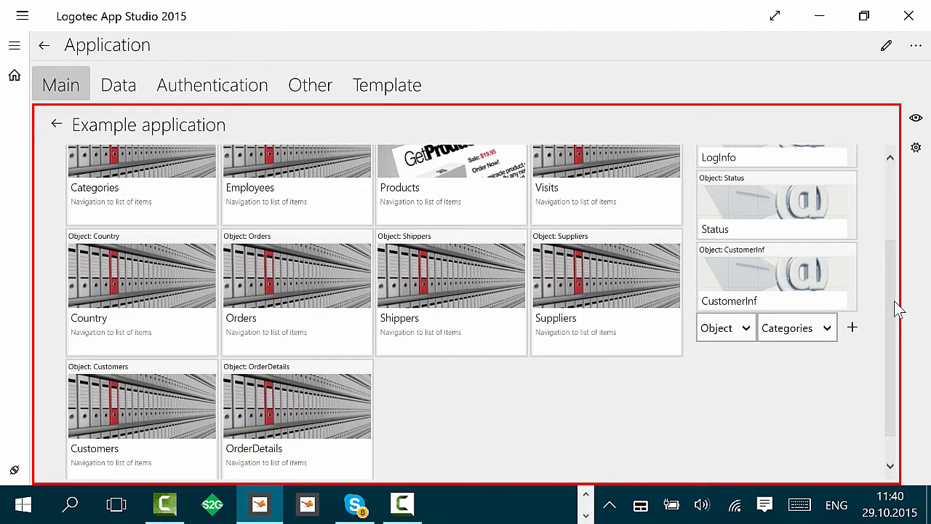
left_click_drag(891, 305, 908, 218)
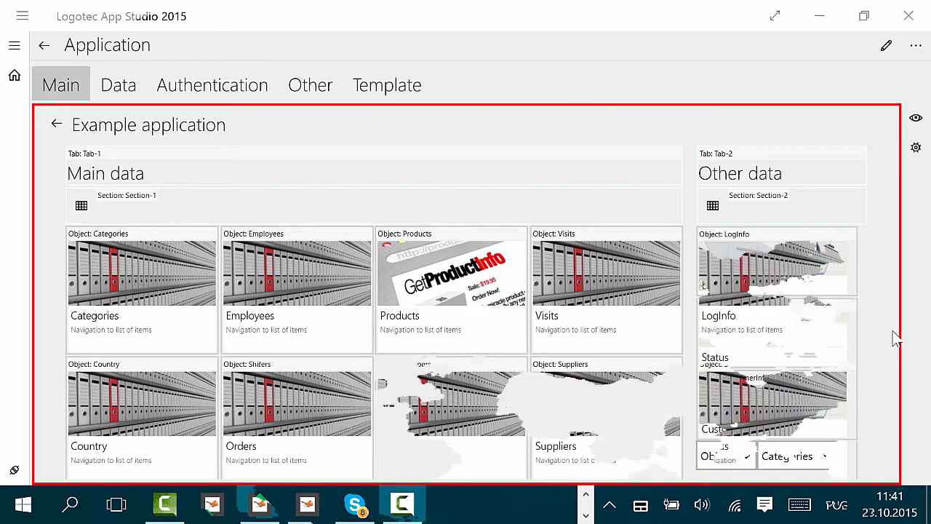
Step: Set the LogInfo tile's style to Tile:Horizontal in the Other data tab
left_click(774, 289)
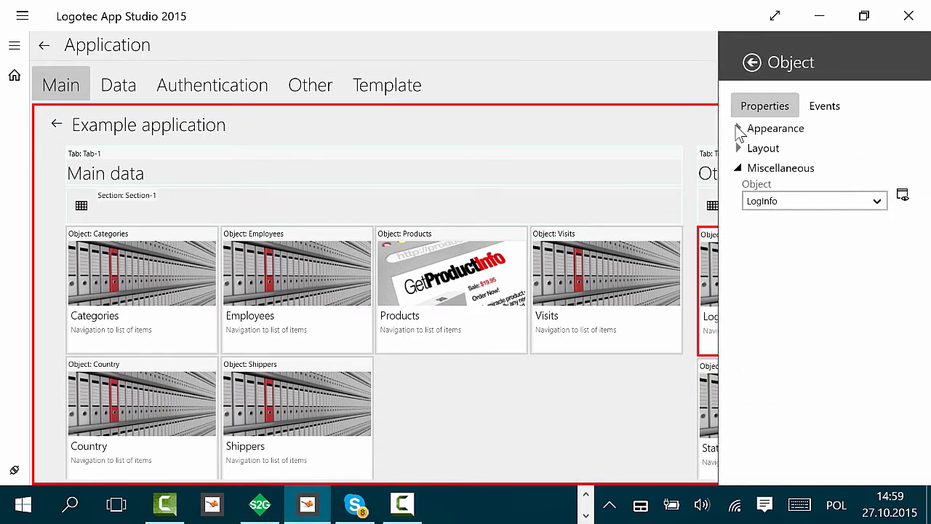
left_click(739, 129)
left_click(840, 168)
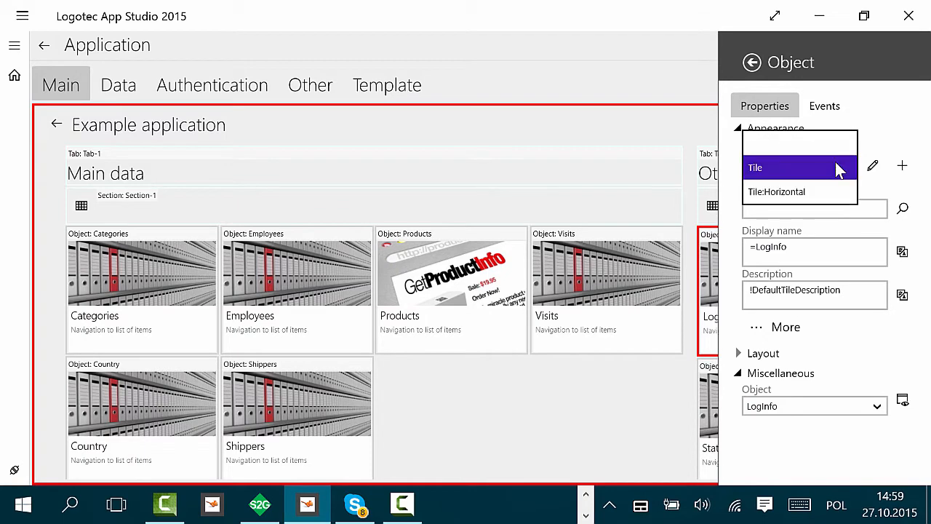
left_click(812, 196)
left_click(666, 126)
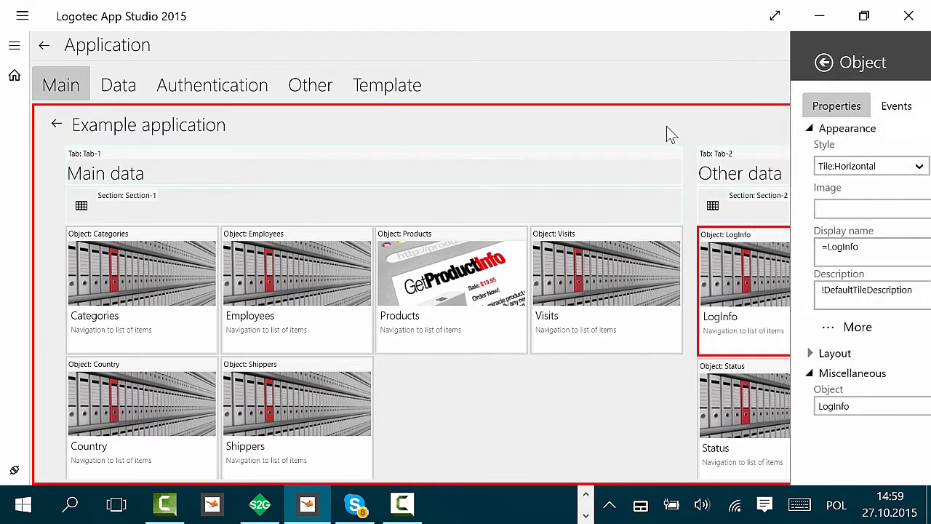
Step: Set the Status tile's style to Tile:Horizontal
left_click(813, 354)
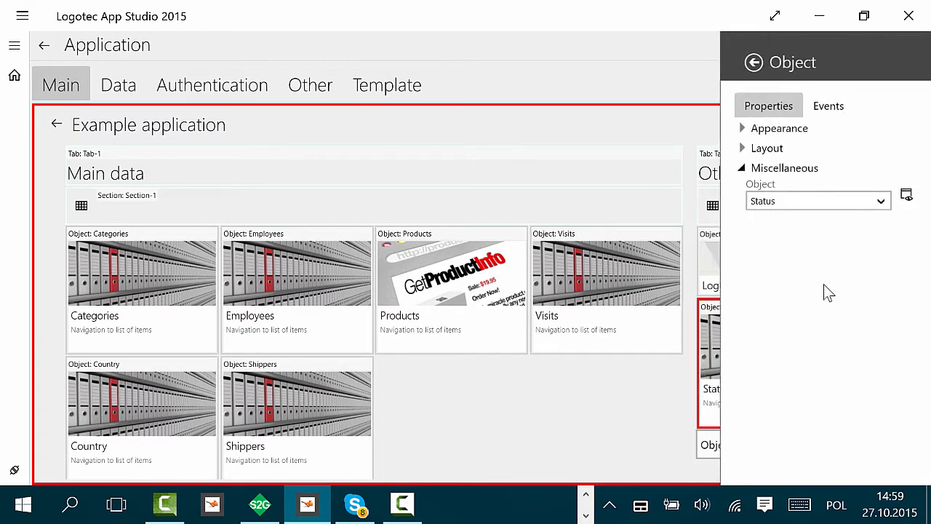
left_click(742, 129)
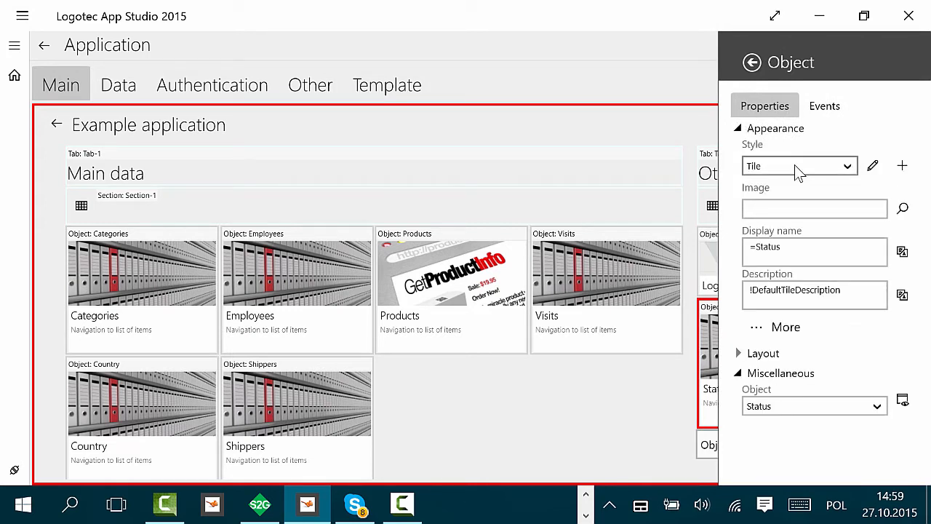
left_click(798, 170)
left_click(793, 192)
left_click(686, 137)
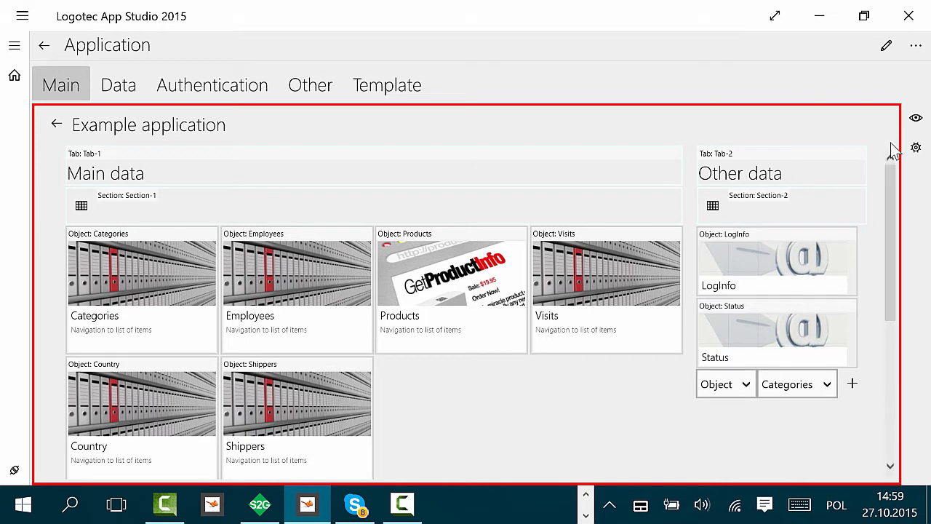
Step: Set the view's style to Tabs and switch between the Other data and Main data tabs
left_click(916, 148)
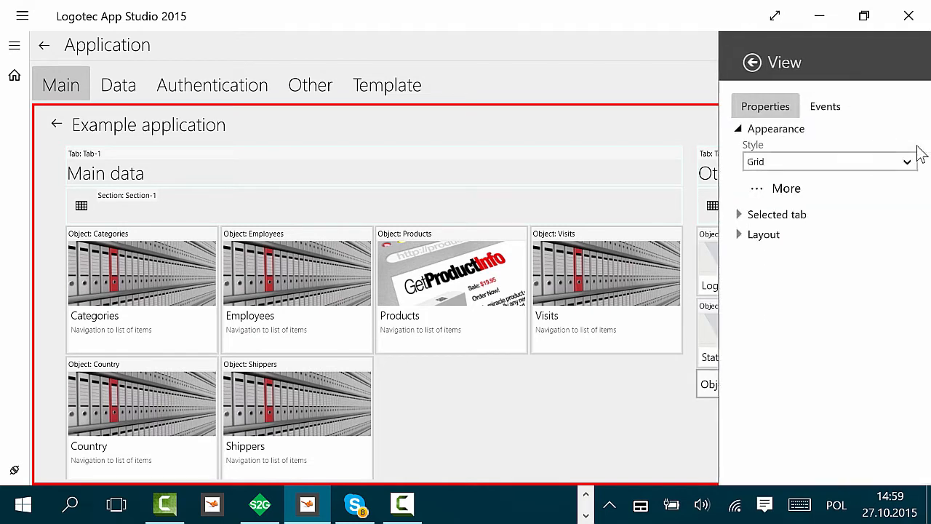
left_click(835, 168)
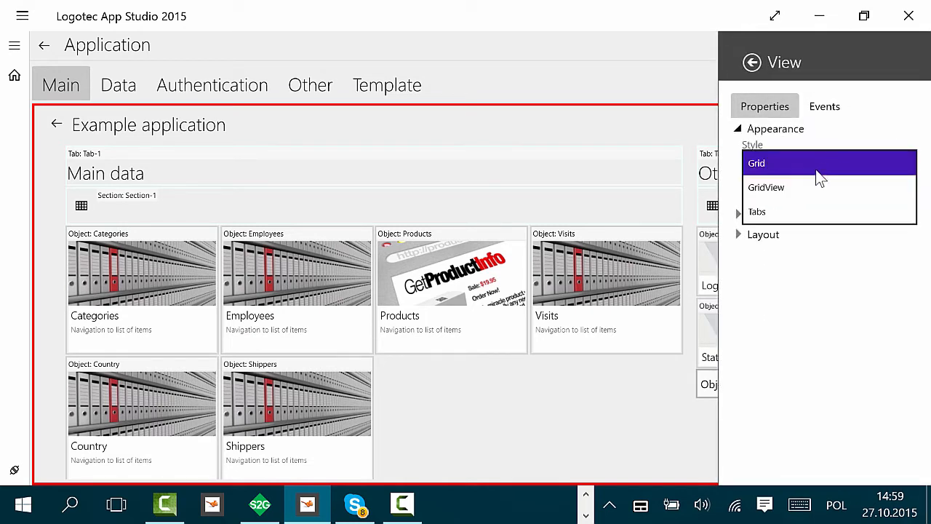
left_click(770, 212)
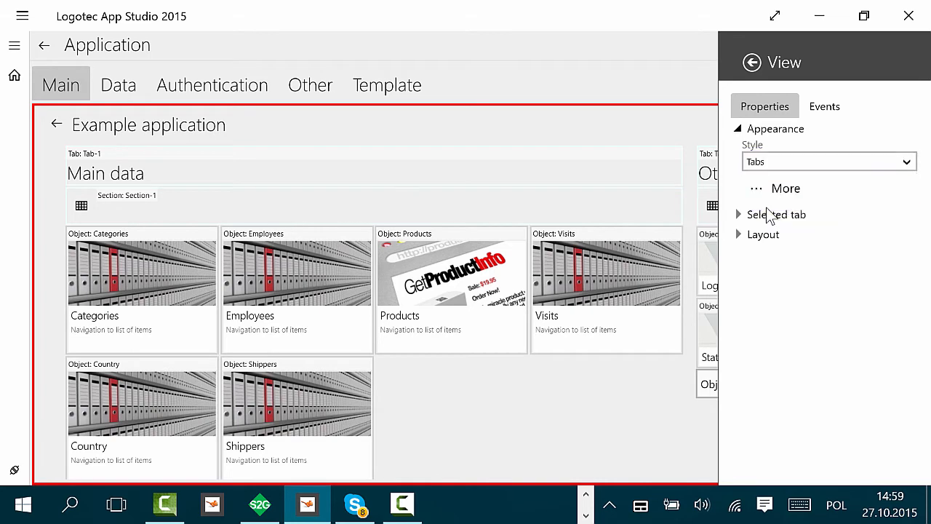
left_click(620, 75)
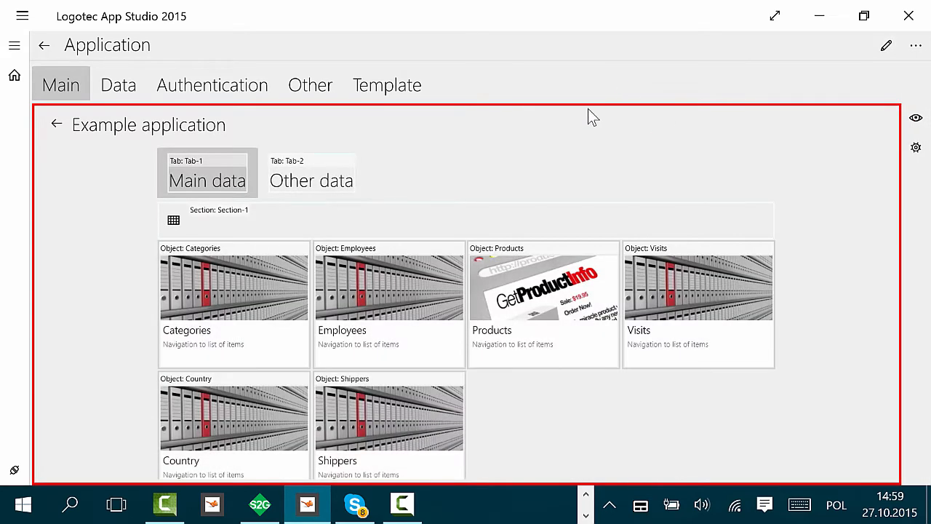
left_click(338, 181)
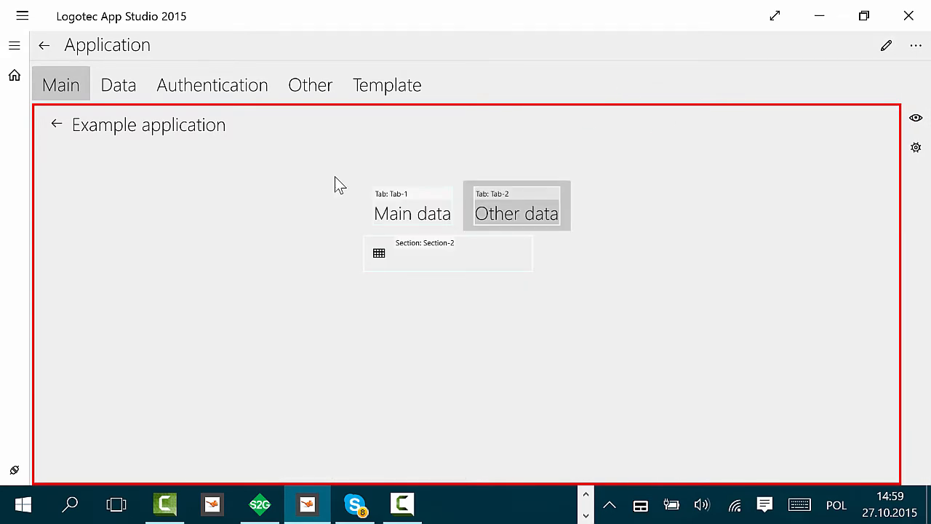
left_click(427, 216)
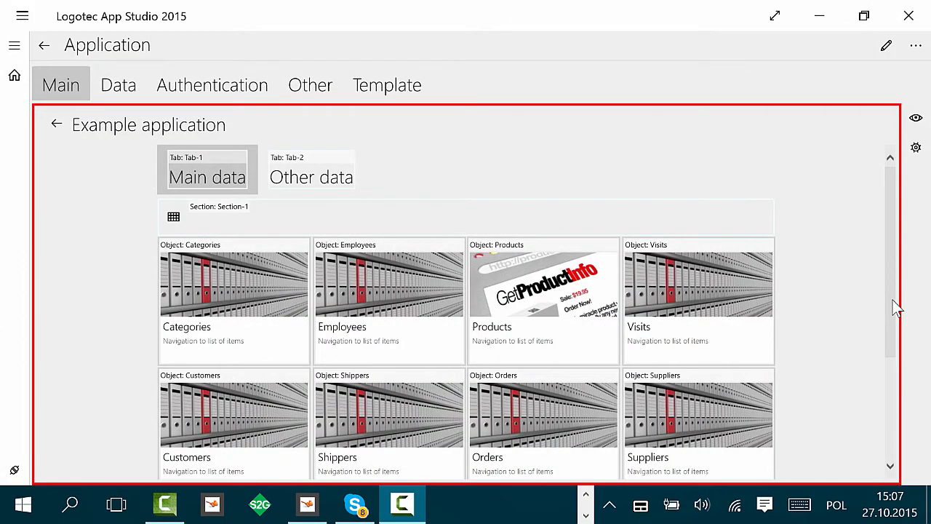
Step: Open the Orders object's view for editing
scroll(892, 300, "down", 1)
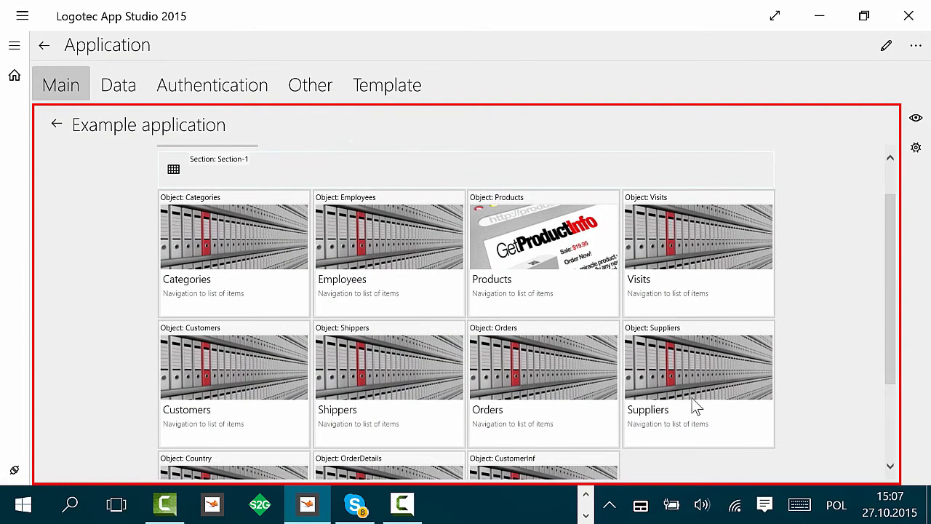
left_click(550, 391)
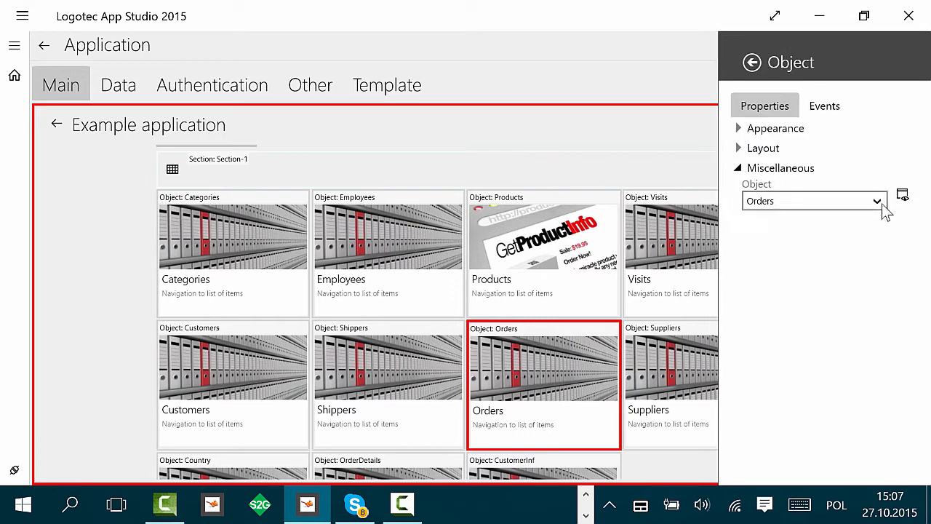
left_click(907, 196)
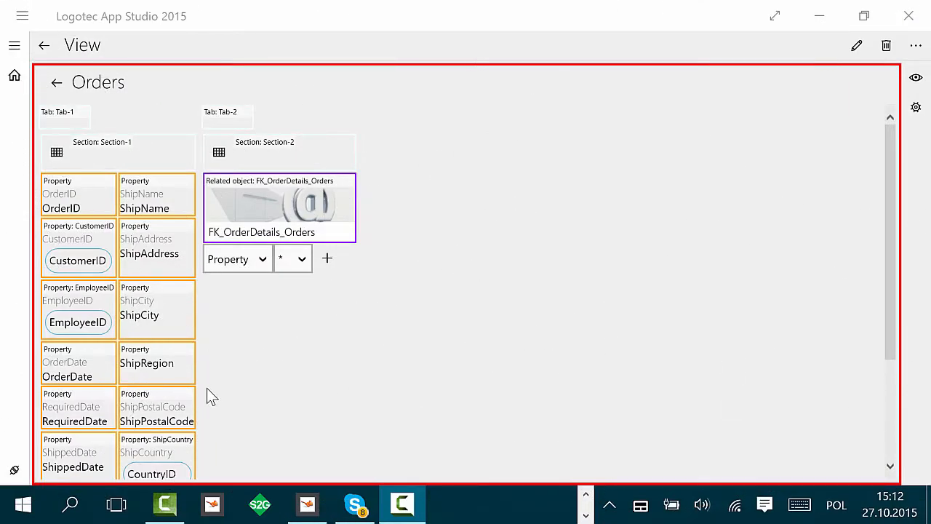
Step: Set the ShipPostalCode property's header to ZIP
left_click(167, 405)
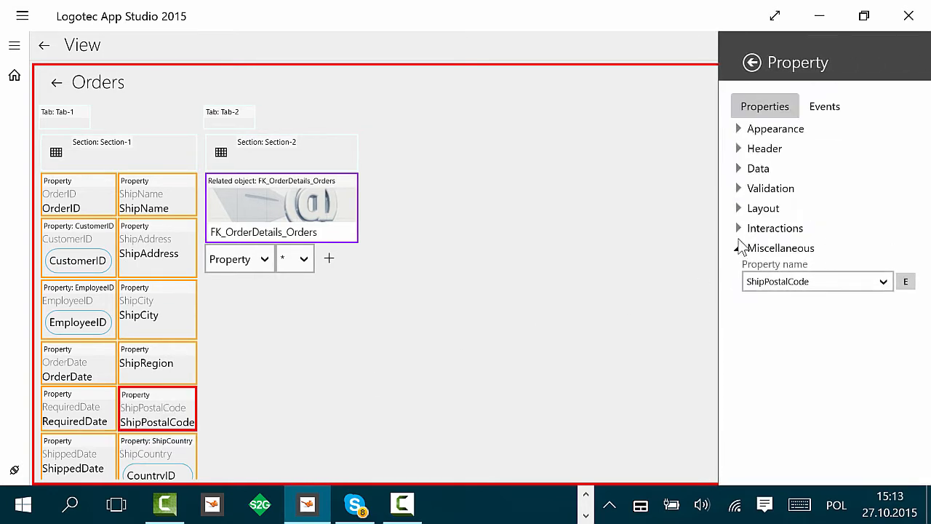
left_click(760, 151)
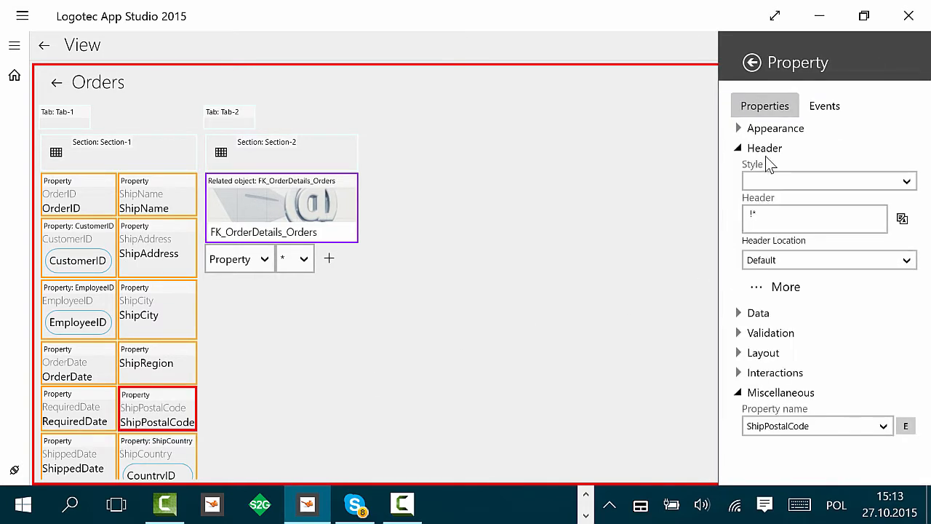
left_click(772, 217)
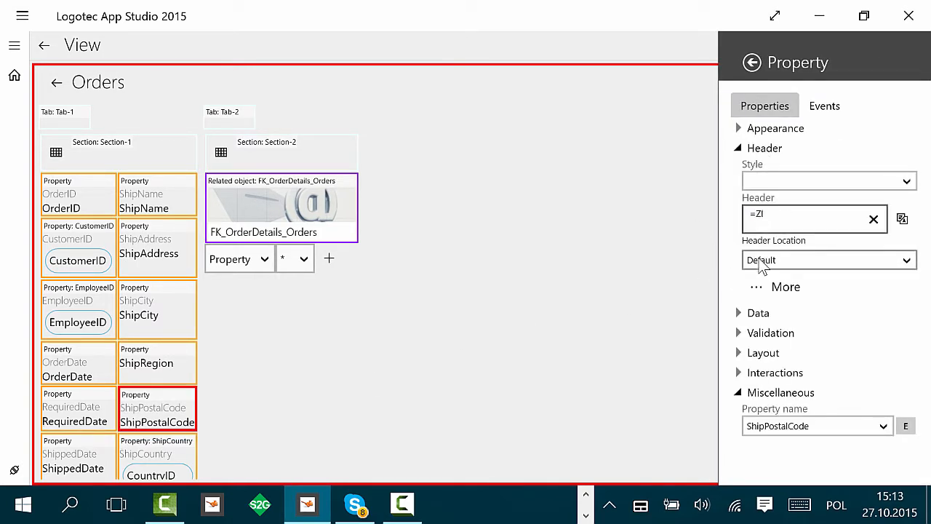
left_click(568, 284)
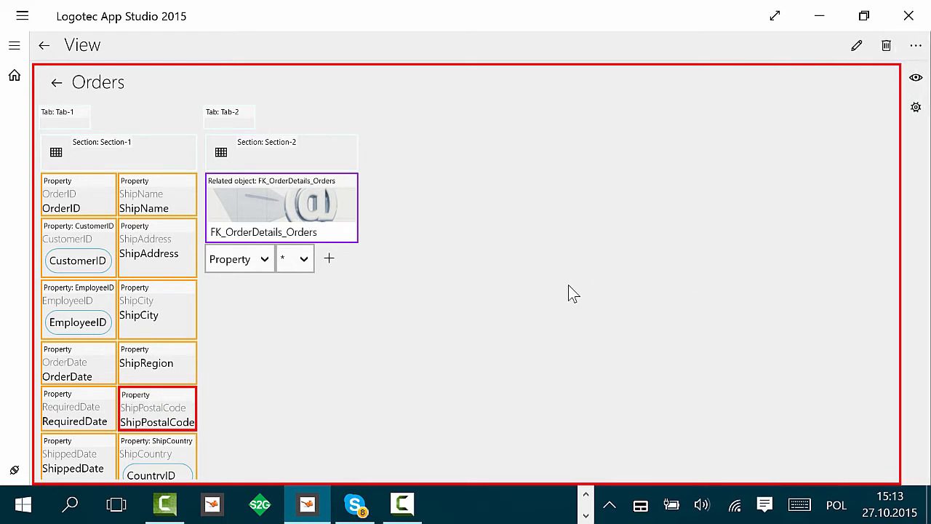
Step: Set Tab-1's display name to Main info
left_click(62, 115)
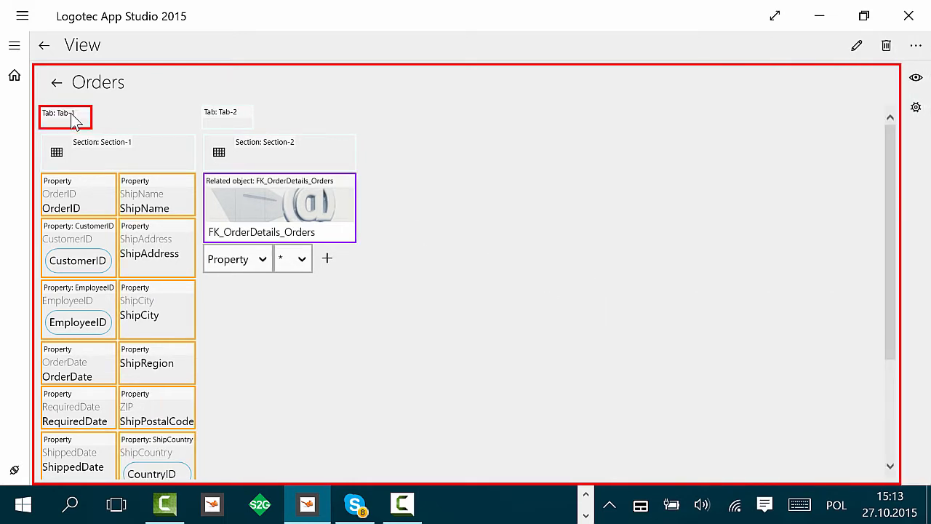
left_click(779, 159)
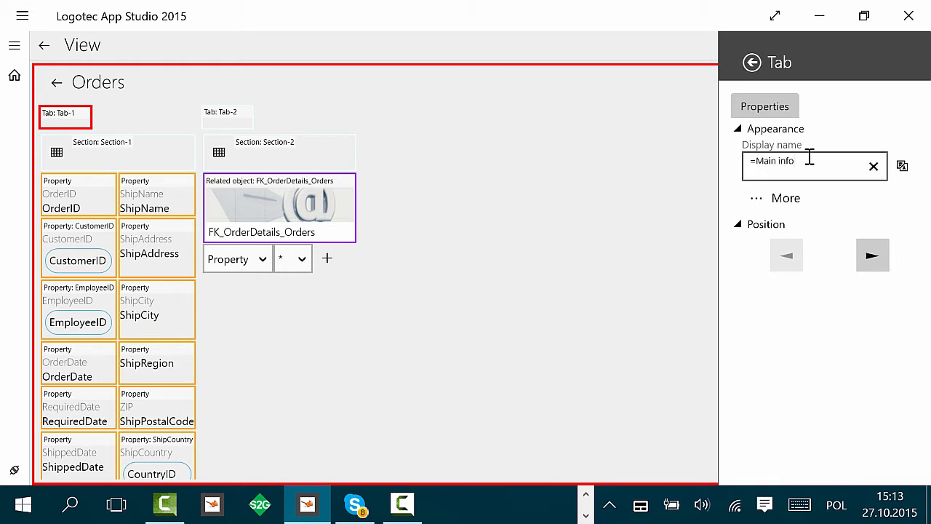
left_click(666, 242)
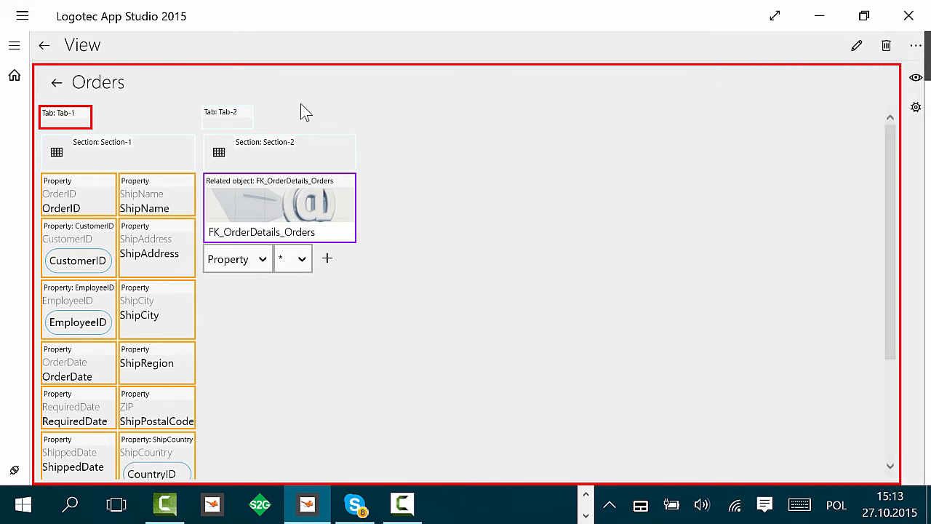
Step: Set Tab-2's display name to Other info
left_click(235, 113)
left_click(781, 159)
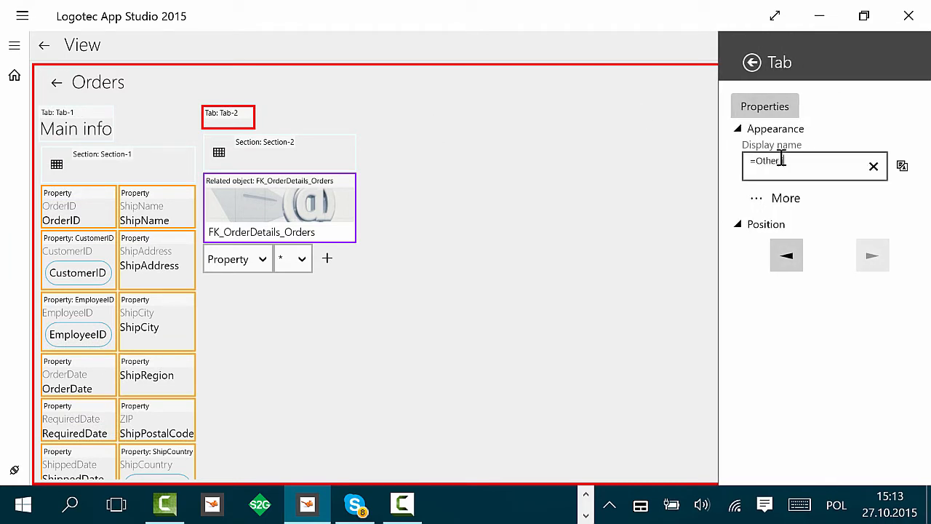
left_click(580, 230)
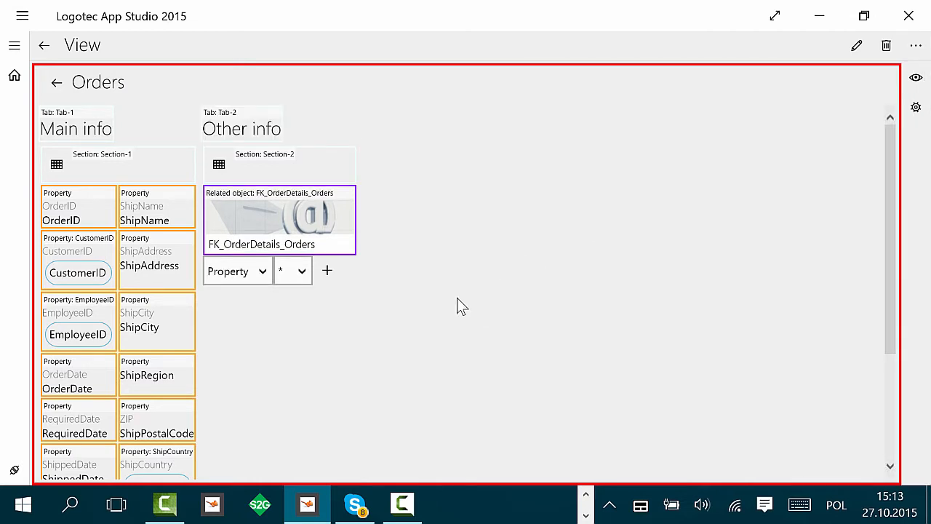
Step: Move the ShipVia, Freight and Signature properties into the Other info tab's section
scroll(458, 298, "down", 3)
scroll(466, 305, "down", 2)
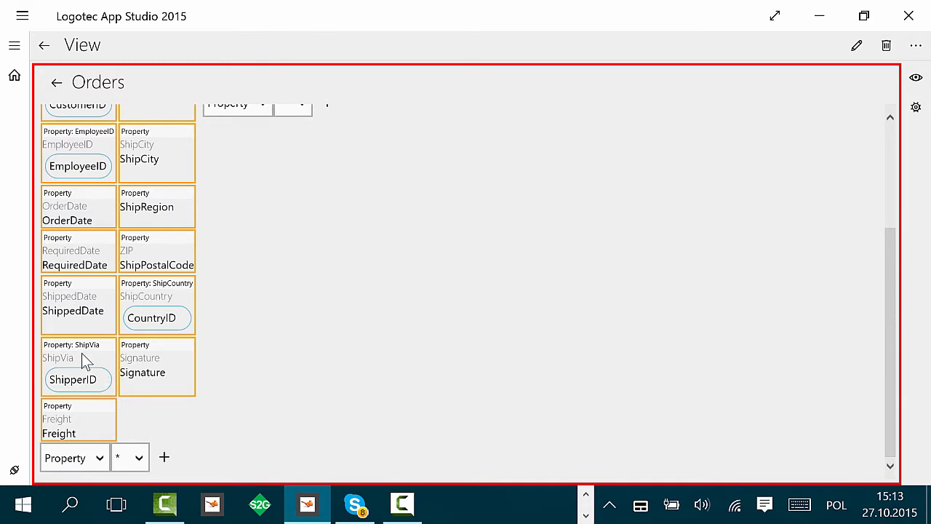
left_click_drag(83, 359, 259, 150)
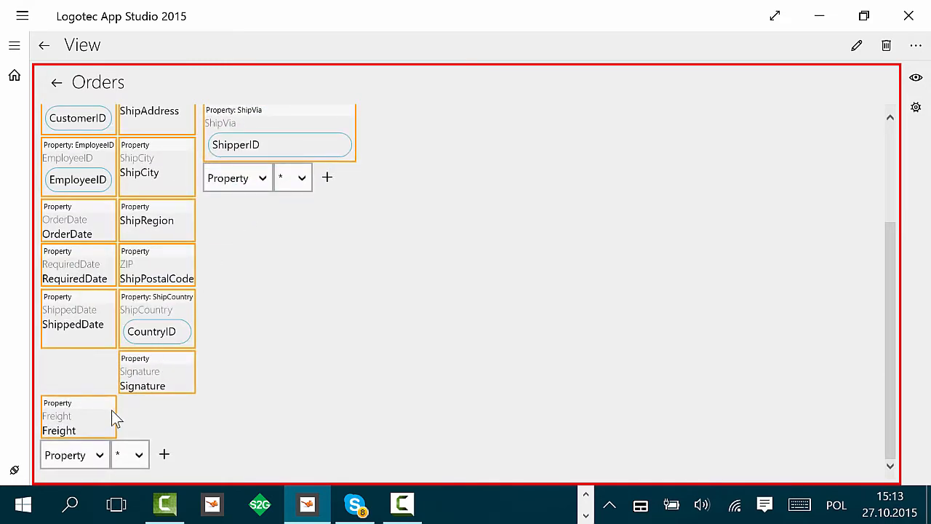
mouse_move(98, 420)
left_mouse_down()
mouse_move(370, 207)
mouse_move(299, 187)
mouse_move(284, 232)
left_mouse_up()
mouse_move(175, 422)
left_mouse_down()
mouse_move(271, 318)
mouse_move(265, 291)
mouse_move(266, 321)
left_mouse_up()
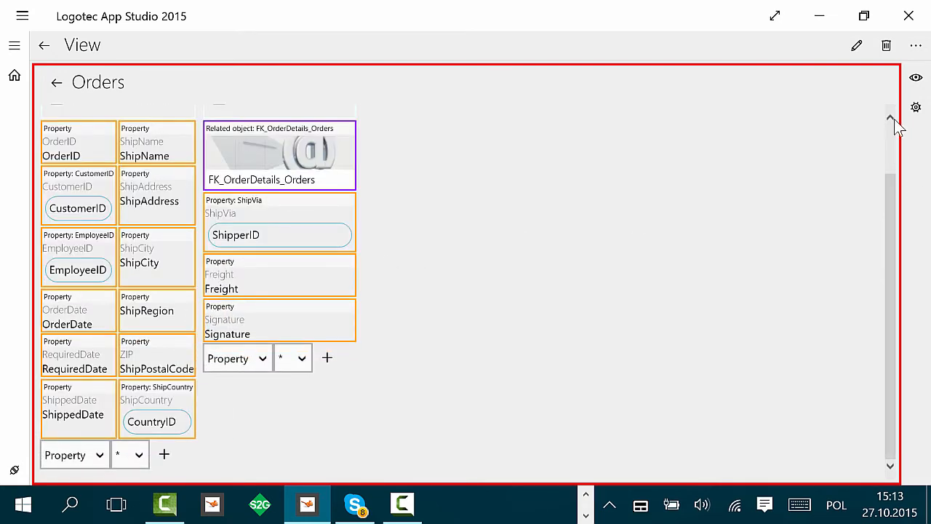
Step: Rearrange the Main info properties so CustomerID sits beside OrderID and ShipName below OrderID
left_click_drag(897, 195, 894, 114)
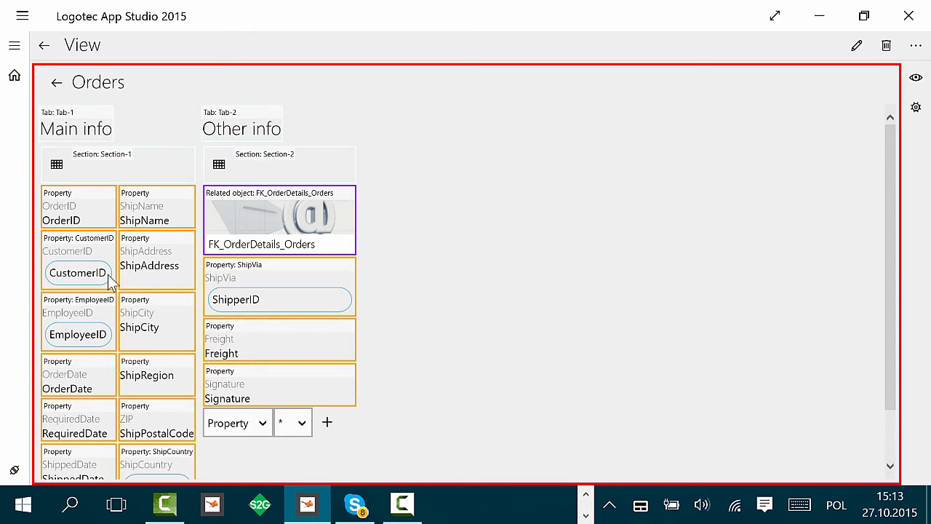
left_click_drag(91, 282, 223, 202)
left_click_drag(191, 237, 85, 257)
left_click_drag(157, 257, 231, 211)
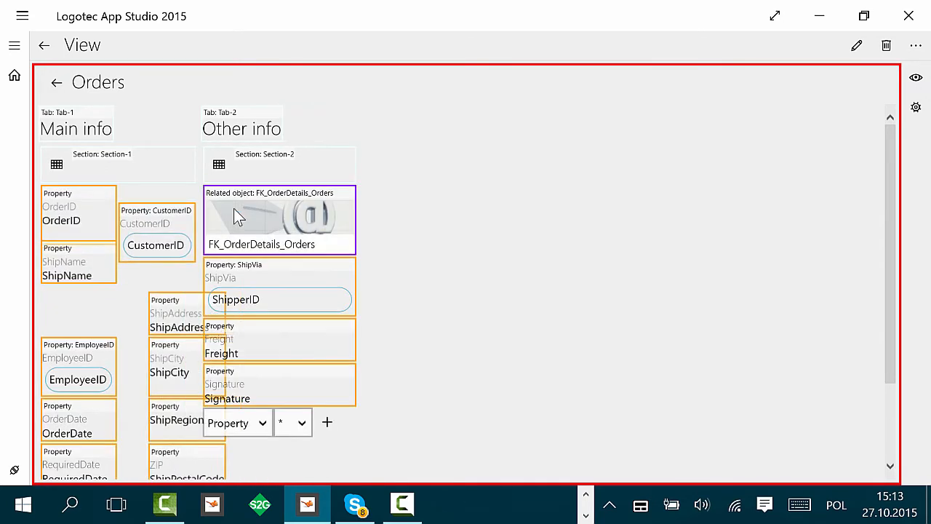
left_click_drag(87, 265, 88, 311)
left_click_drag(93, 248, 86, 316)
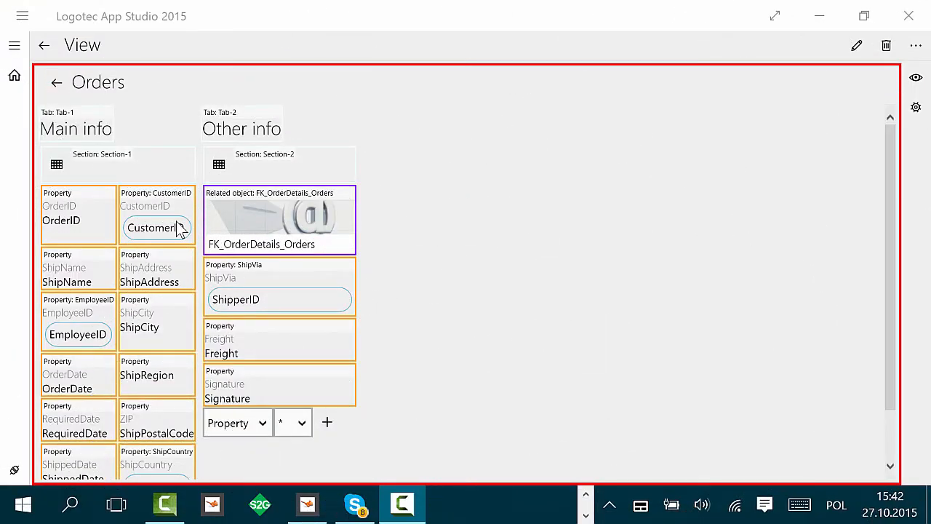
Step: Replace the CustomerID reference's displayed field with CompanyName and return to the Orders view
left_click(180, 227)
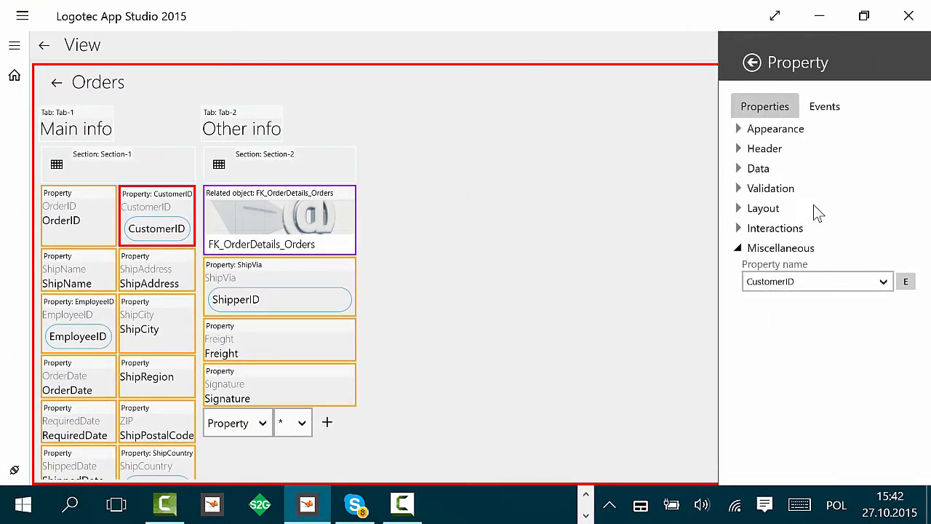
left_click(753, 174)
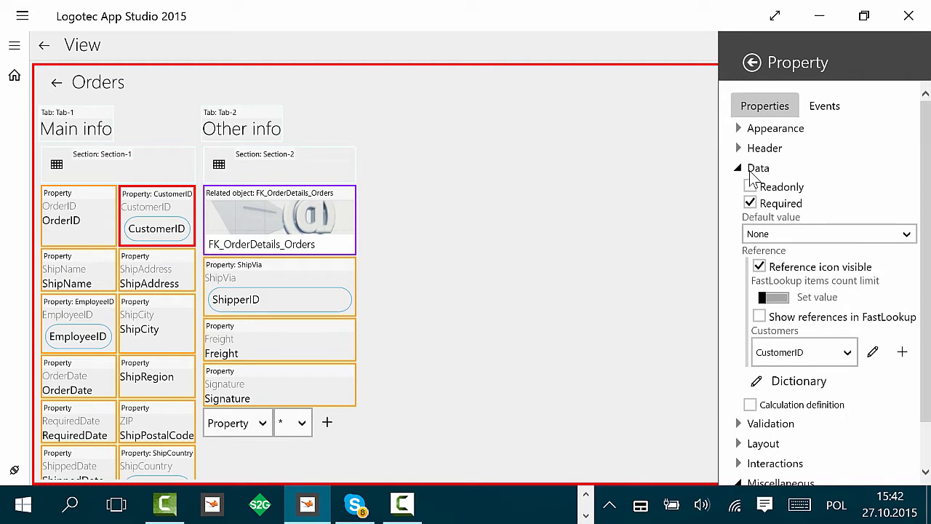
left_click(873, 352)
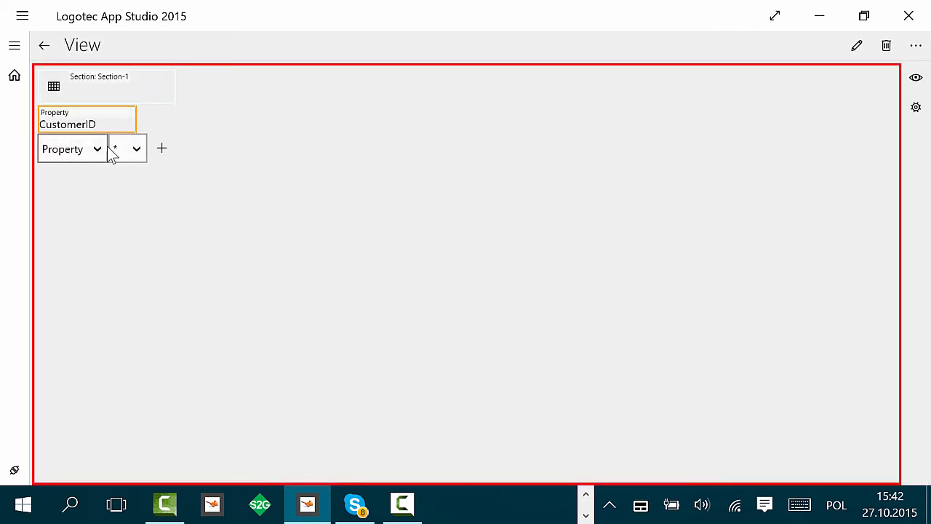
right_click(113, 119)
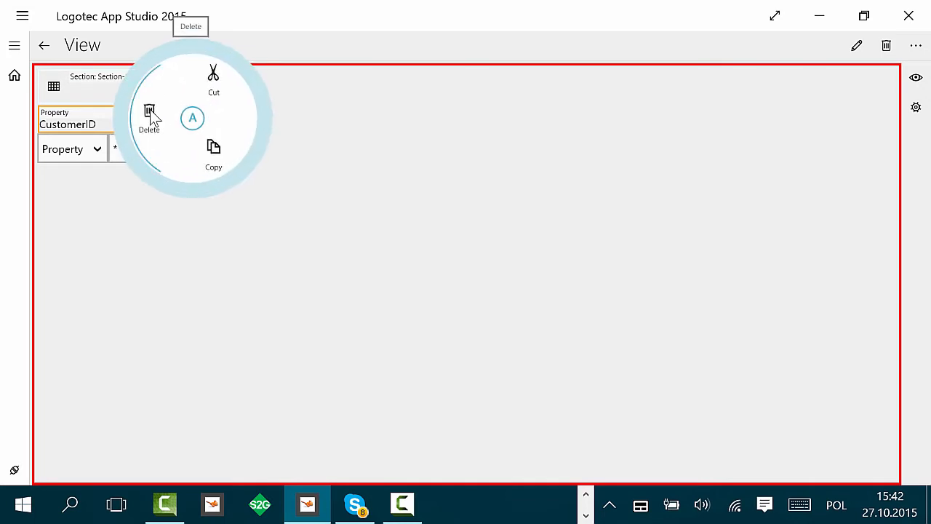
left_click(149, 118)
left_click(135, 122)
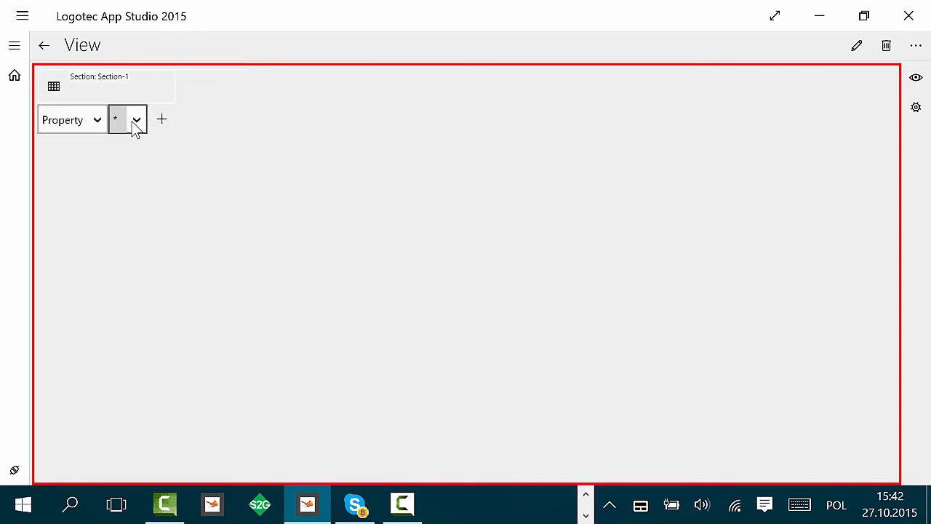
left_click(156, 233)
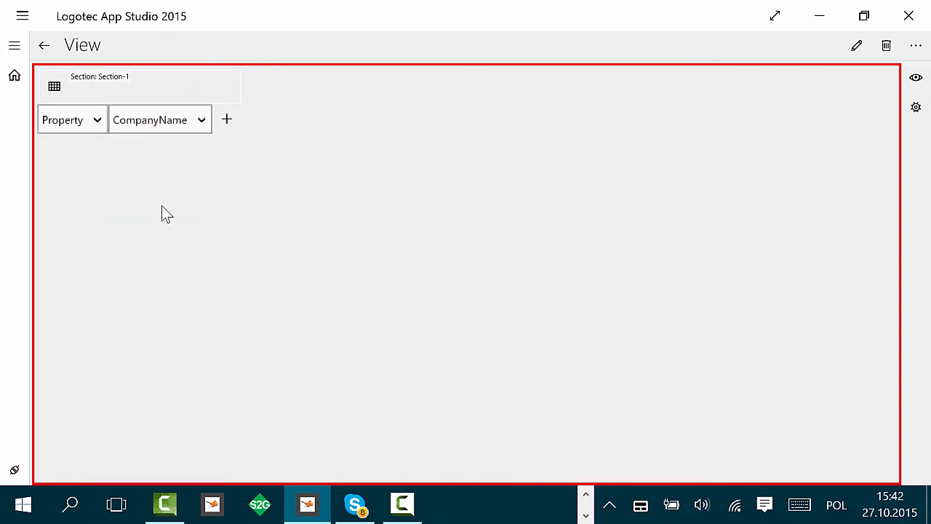
left_click(227, 122)
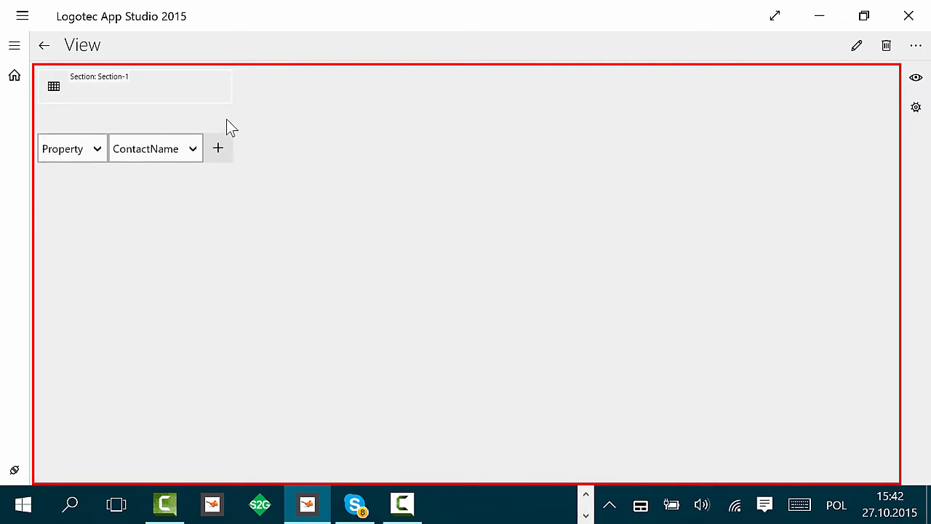
left_click(46, 51)
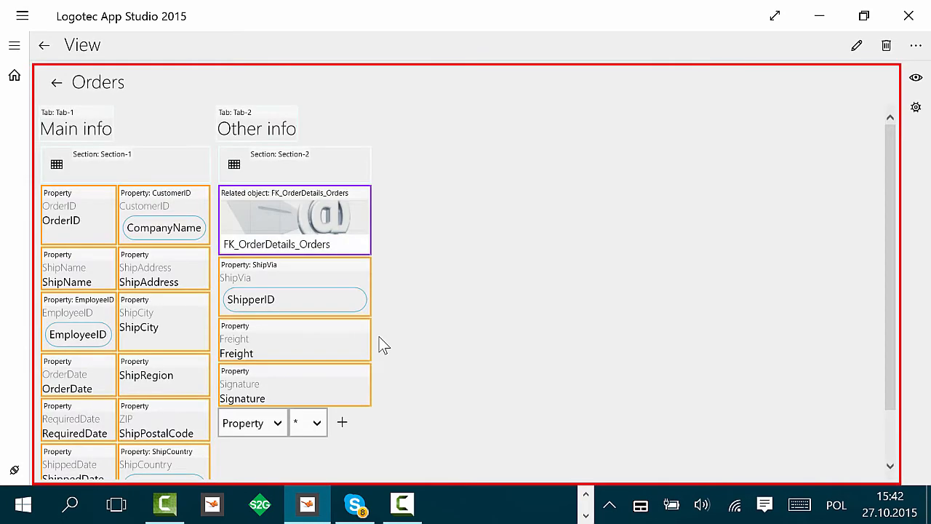
Step: Replace the EmployeeID reference's displayed field with FirstName
left_click(67, 334)
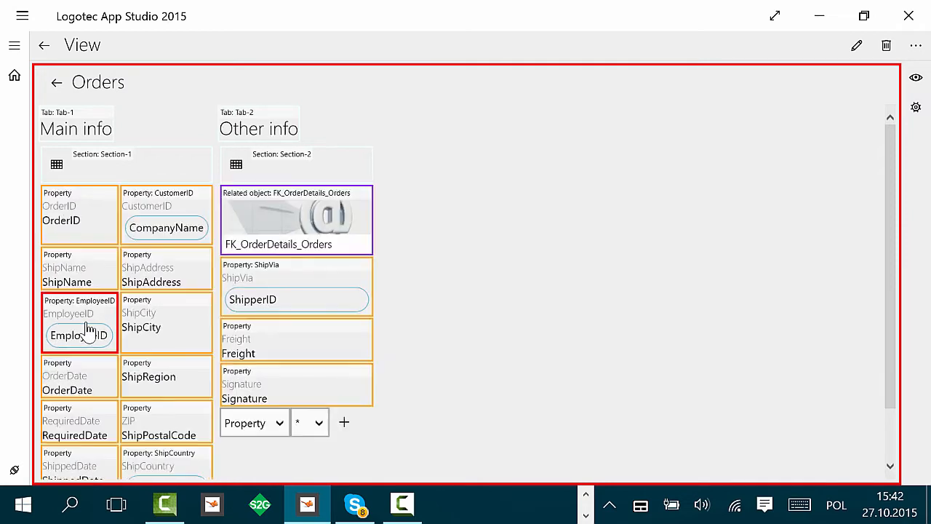
left_click(758, 169)
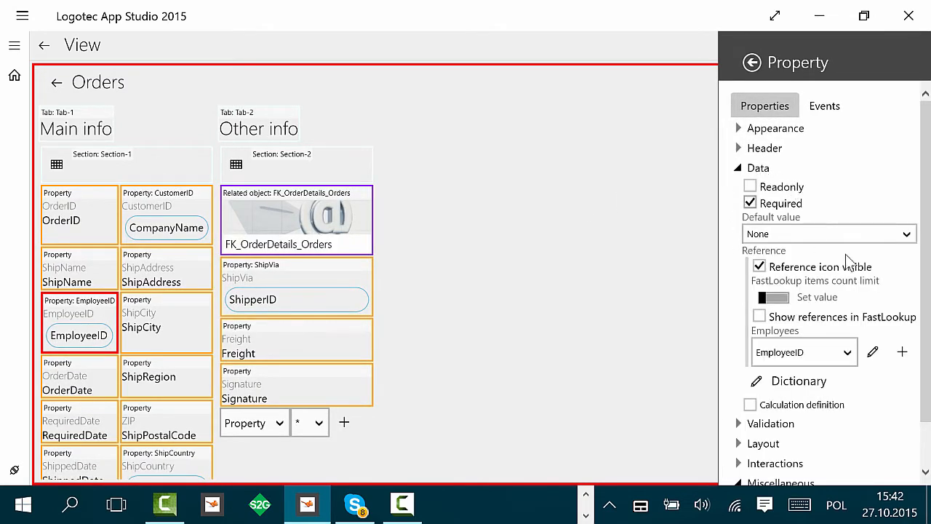
left_click(875, 353)
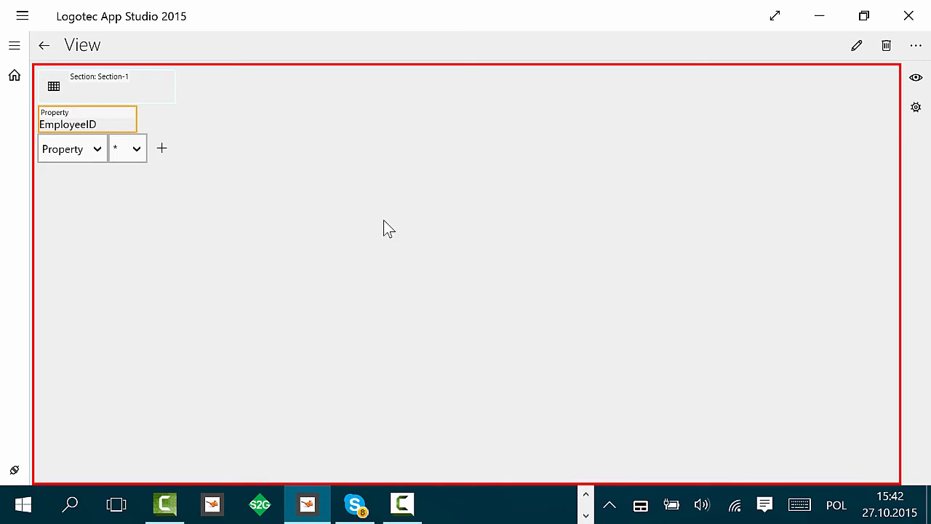
right_click(106, 122)
left_click(142, 121)
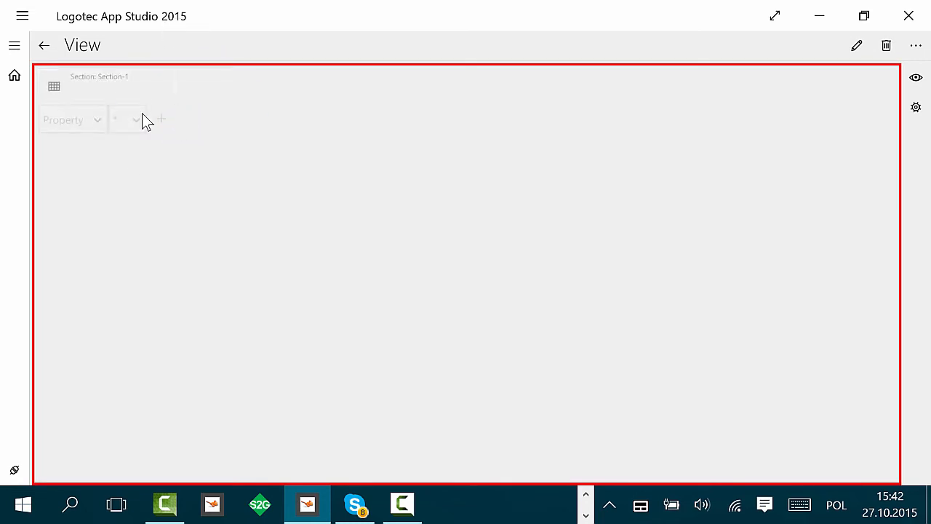
left_click(142, 127)
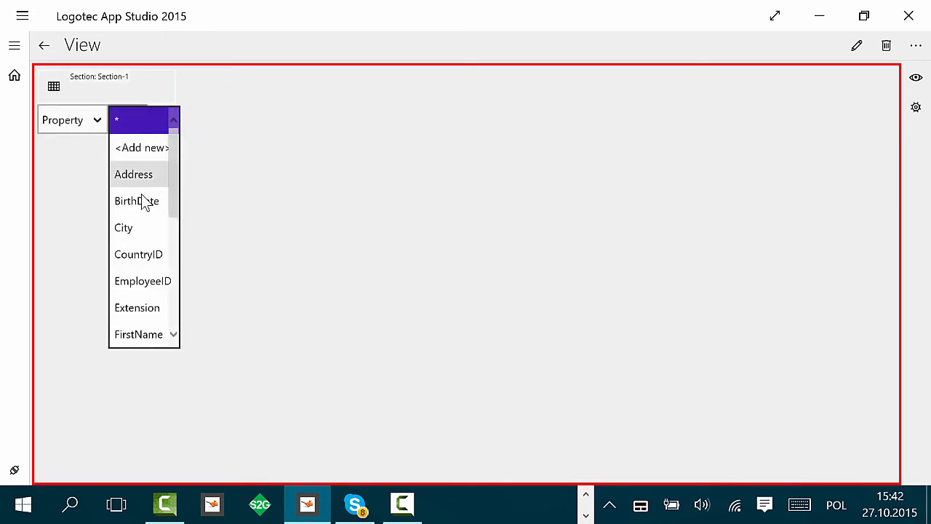
left_click(138, 334)
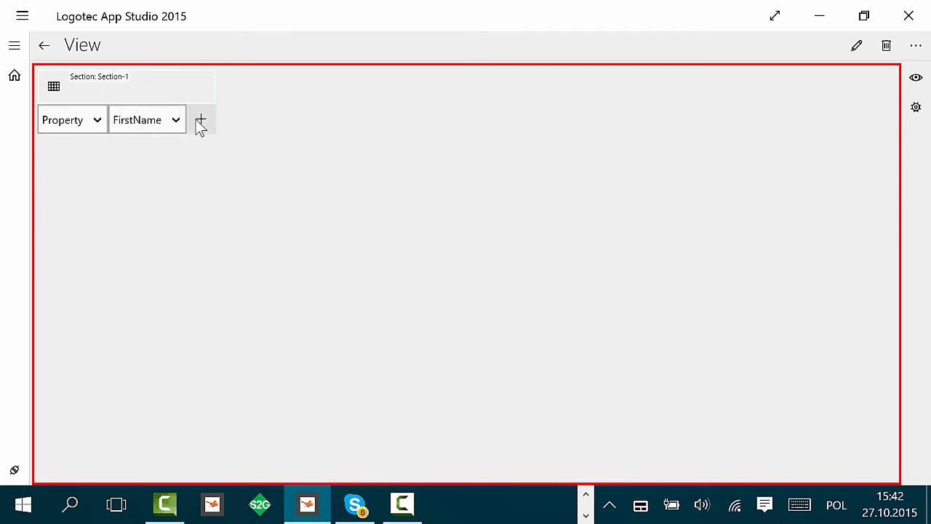
left_click(199, 120)
Step: Add LastName beside FirstName in the employee reference display and return to the Orders view
left_click(158, 152)
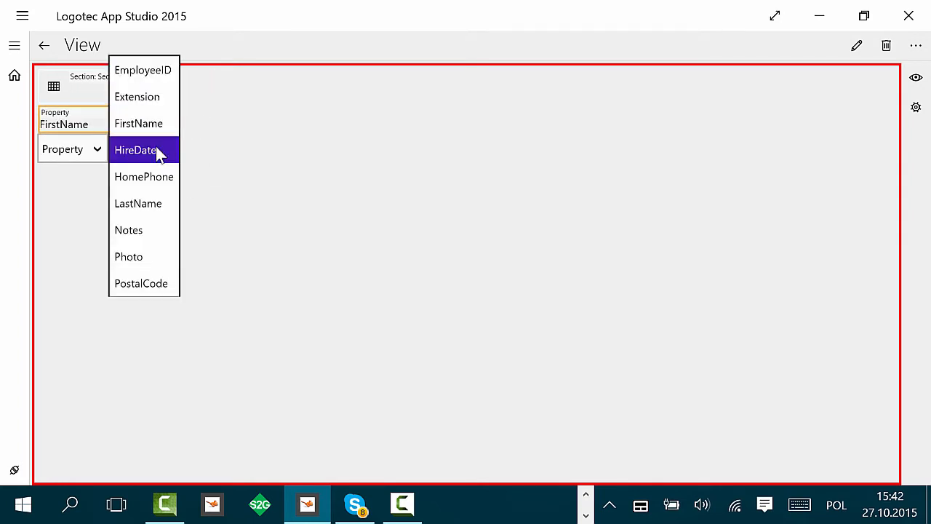
left_click(148, 206)
left_click(196, 148)
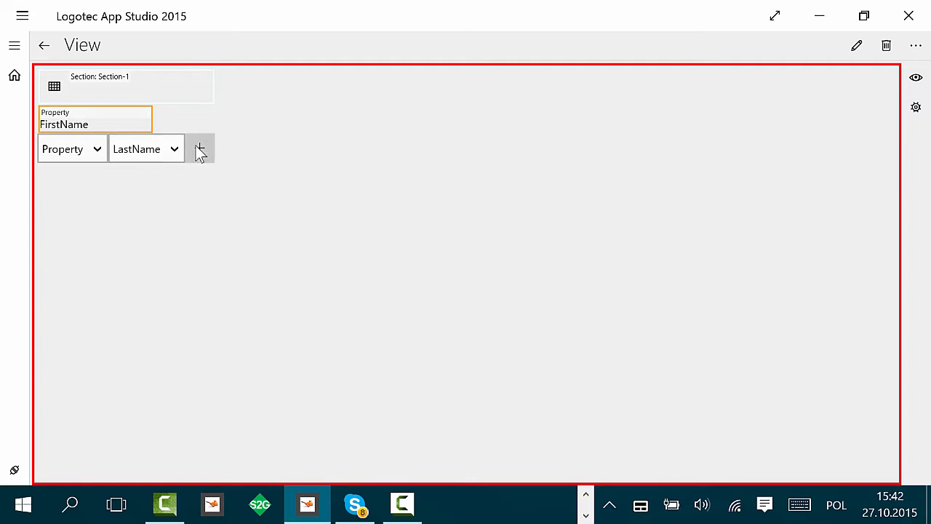
left_click_drag(109, 150, 194, 129)
left_click(47, 48)
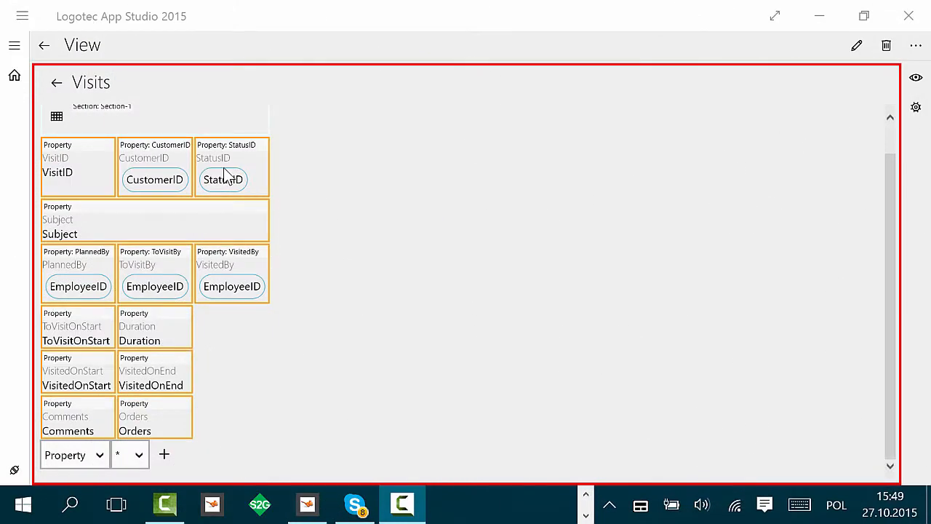
Step: Examine the property settings of StatusID and VisitedOnStart in the Visits view, including the date format options
left_click(225, 177)
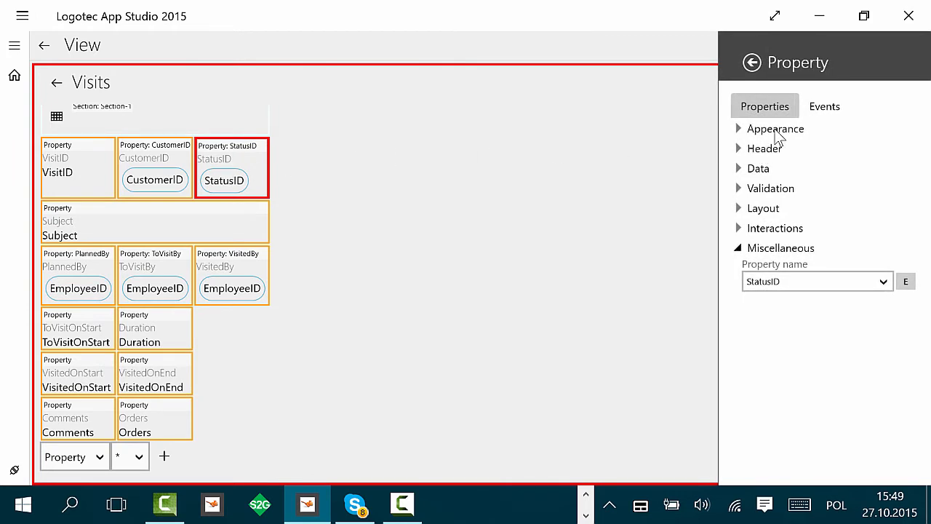
left_click(740, 190)
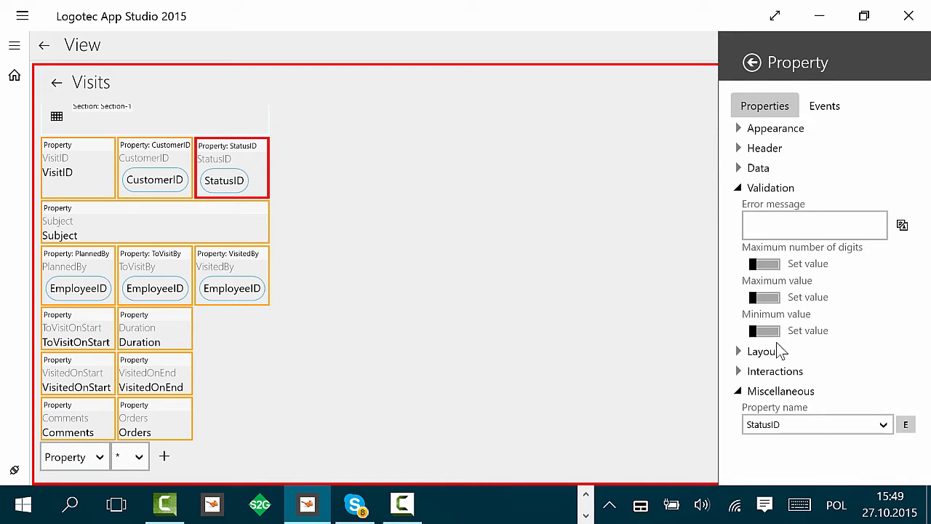
left_click(425, 329)
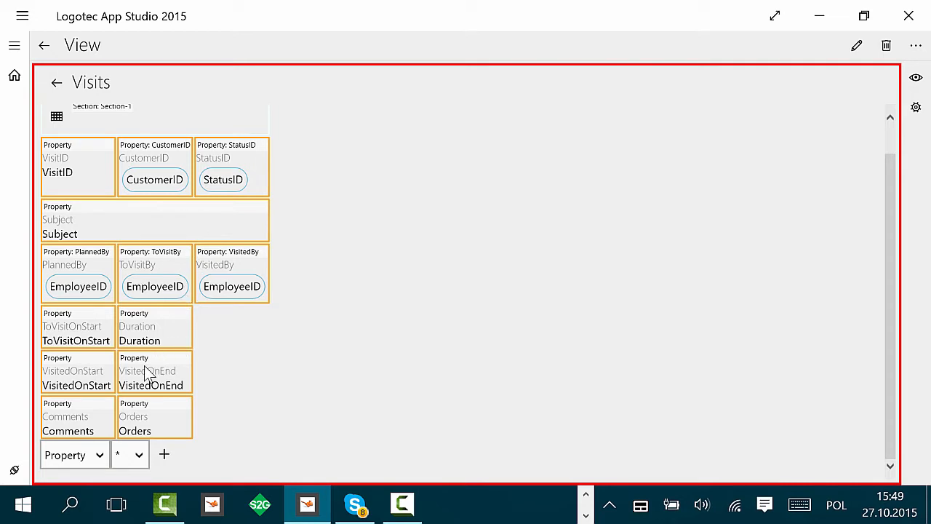
left_click(85, 385)
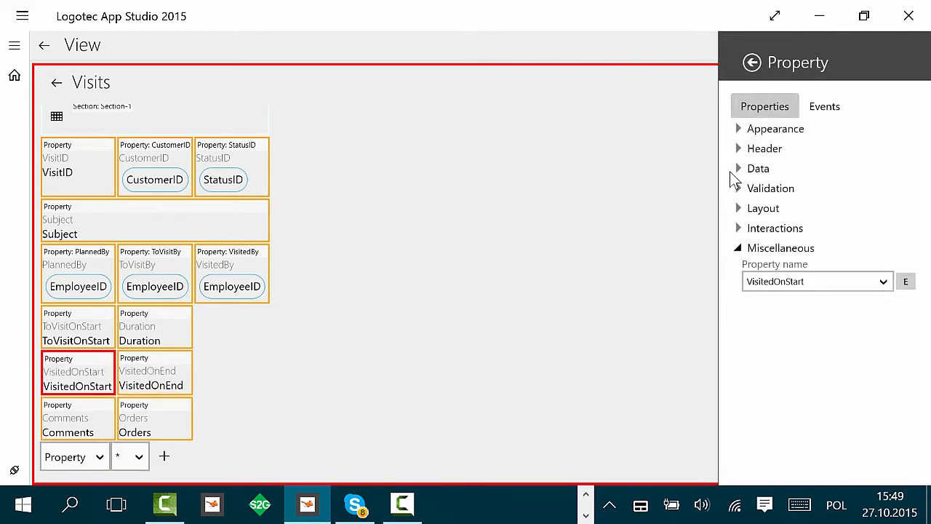
left_click(745, 130)
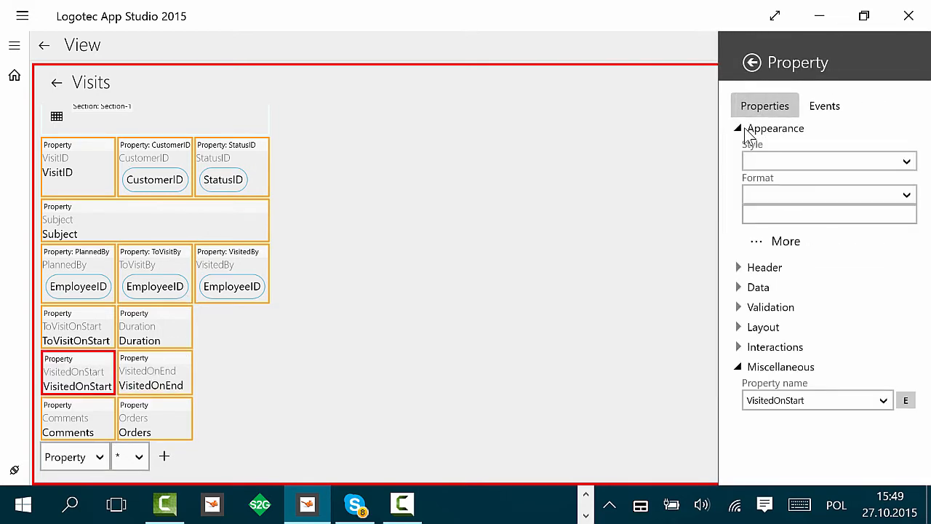
left_click(893, 197)
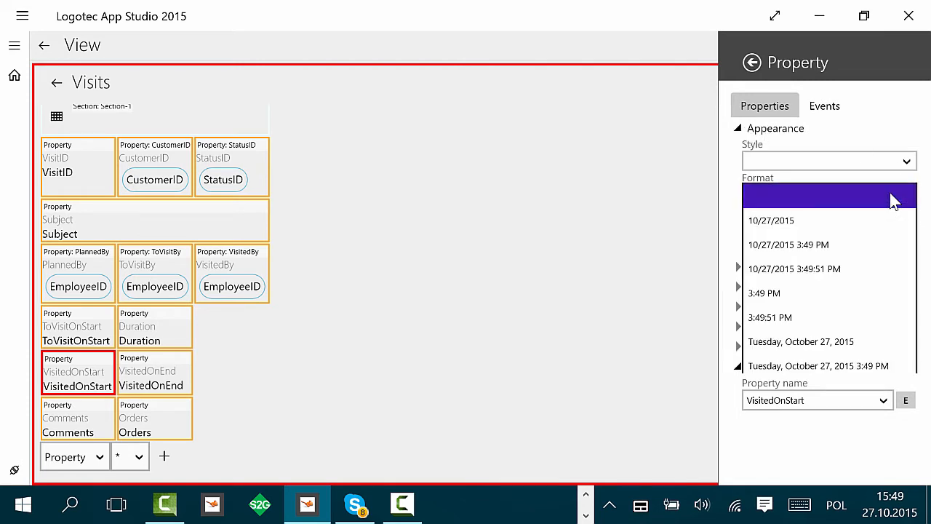
left_click(513, 321)
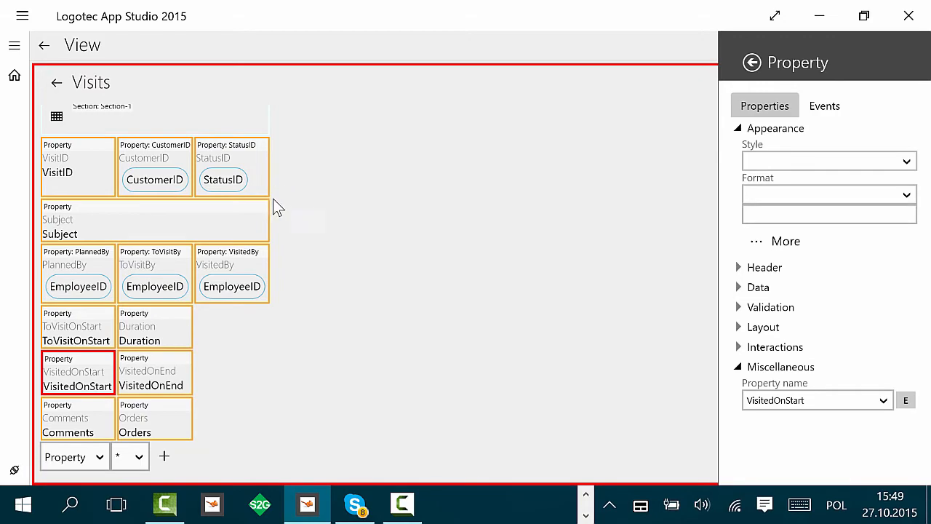
left_click(369, 216)
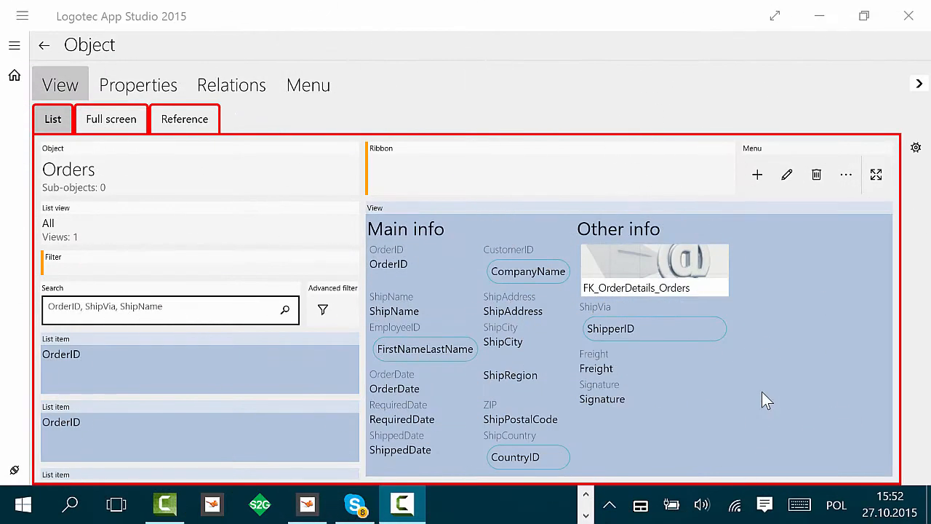
Step: Add CustomerID (CompanyName) and OrderDate properties to the Orders list item layout
left_click(147, 372)
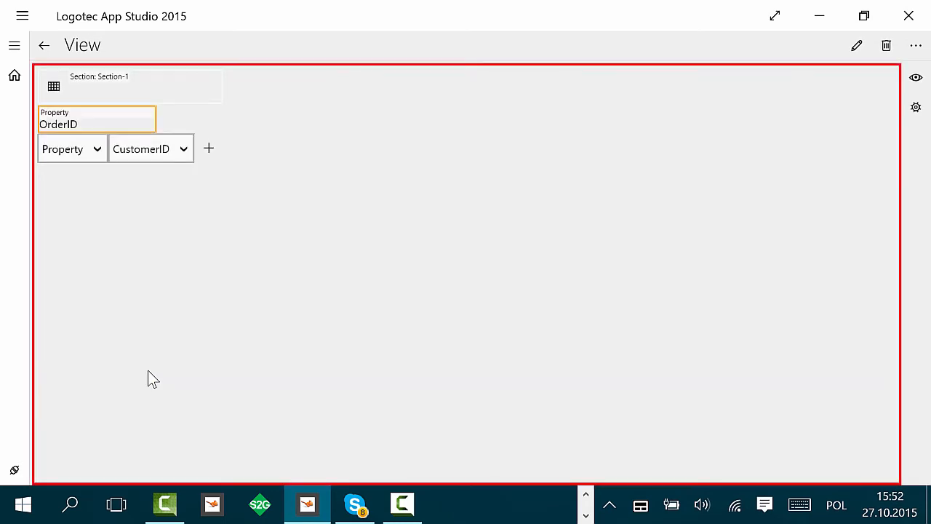
left_click(182, 146)
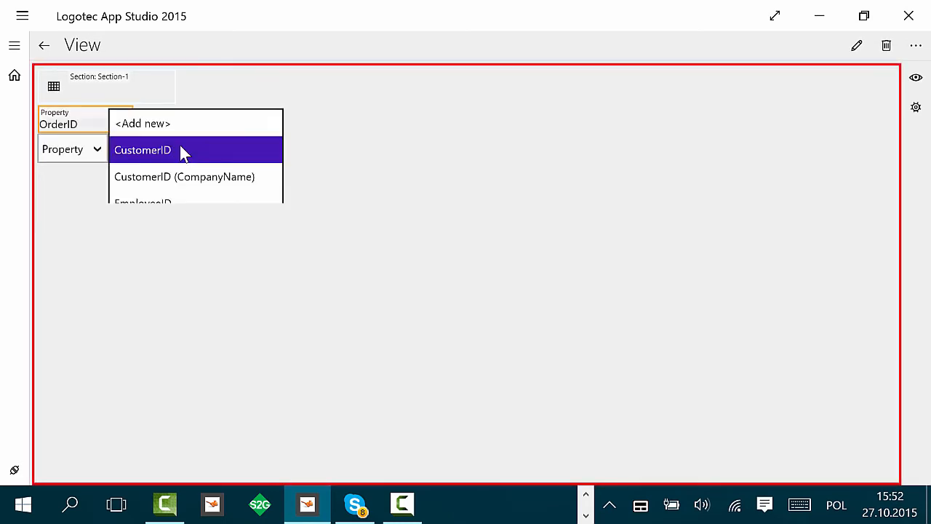
left_click(193, 177)
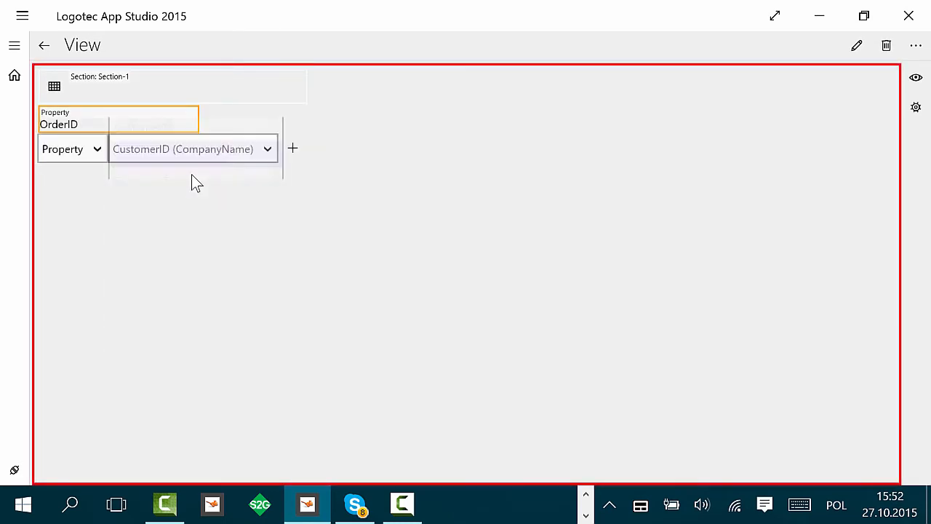
left_click(294, 149)
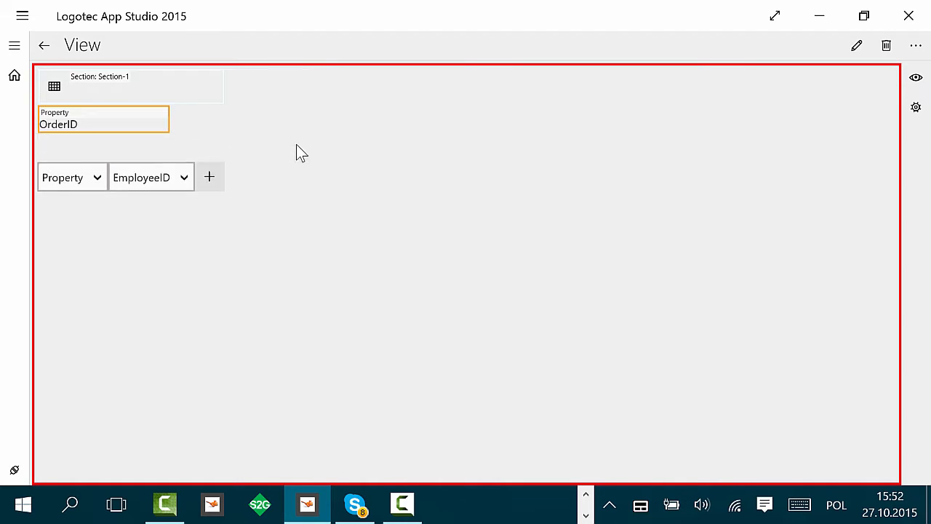
left_click(187, 184)
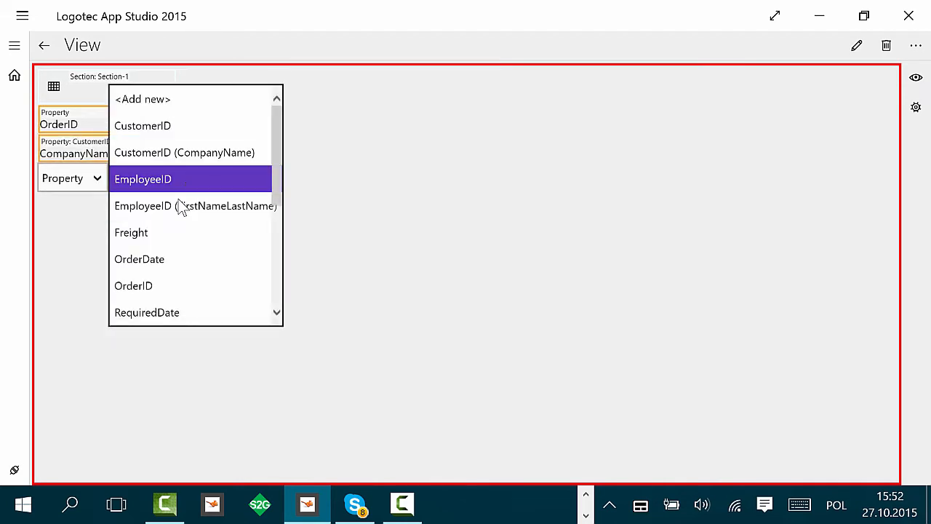
left_click(156, 259)
left_click(206, 181)
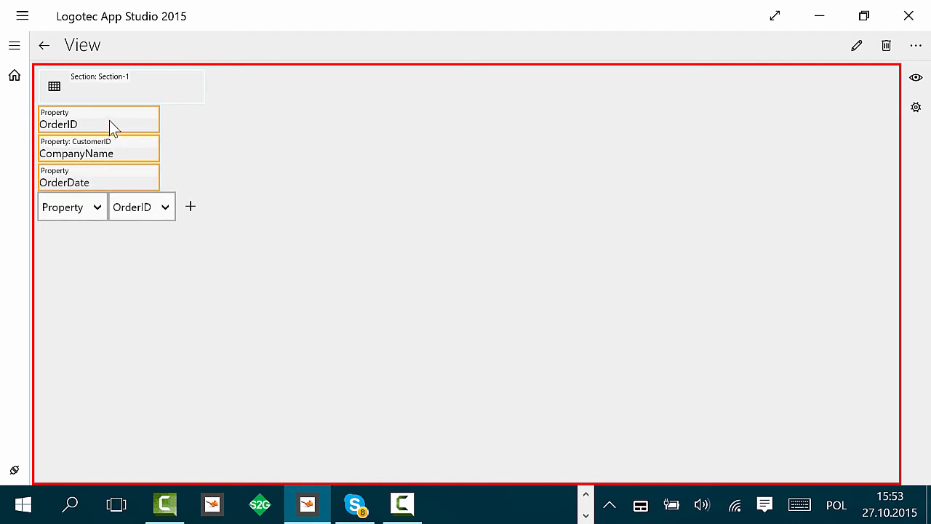
Step: Arrange the list item with CompanyName on top and OrderID beside OrderDate below it, and return to the object
left_click_drag(109, 121, 187, 147)
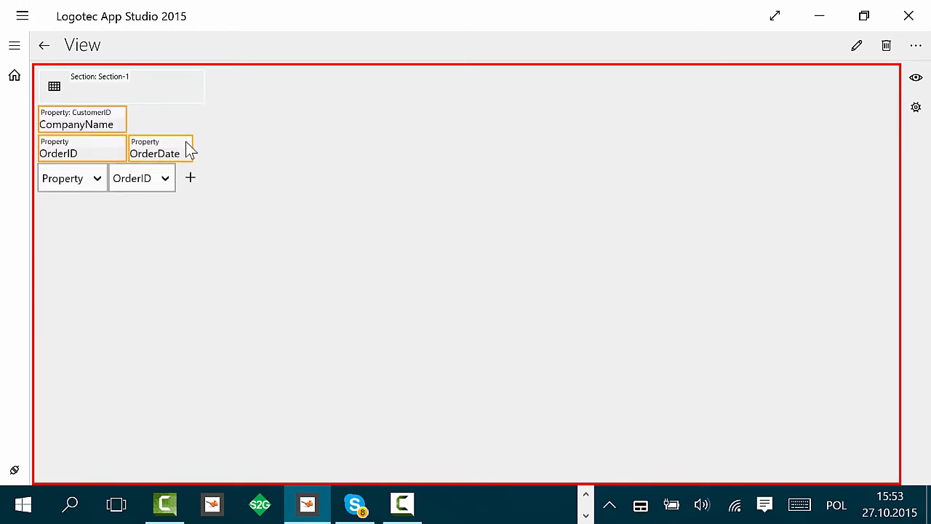
left_click_drag(121, 126, 184, 129)
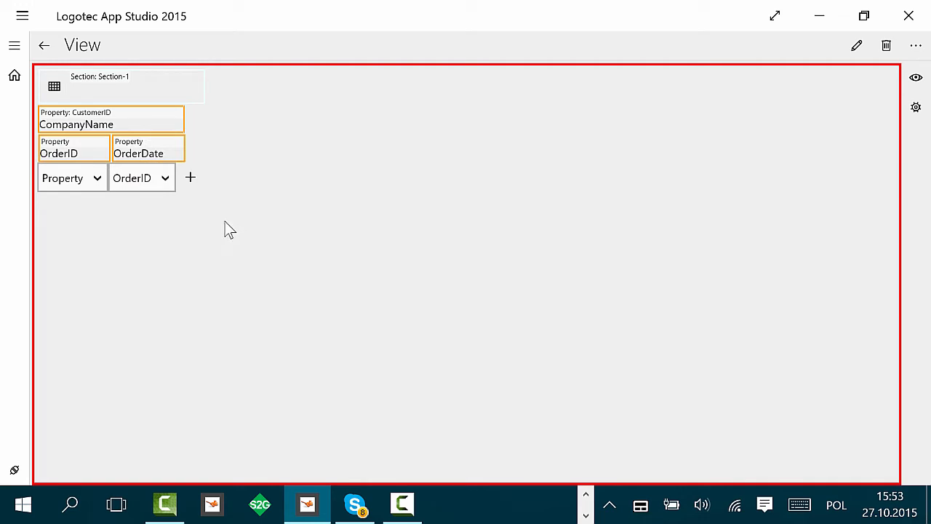
left_click(44, 46)
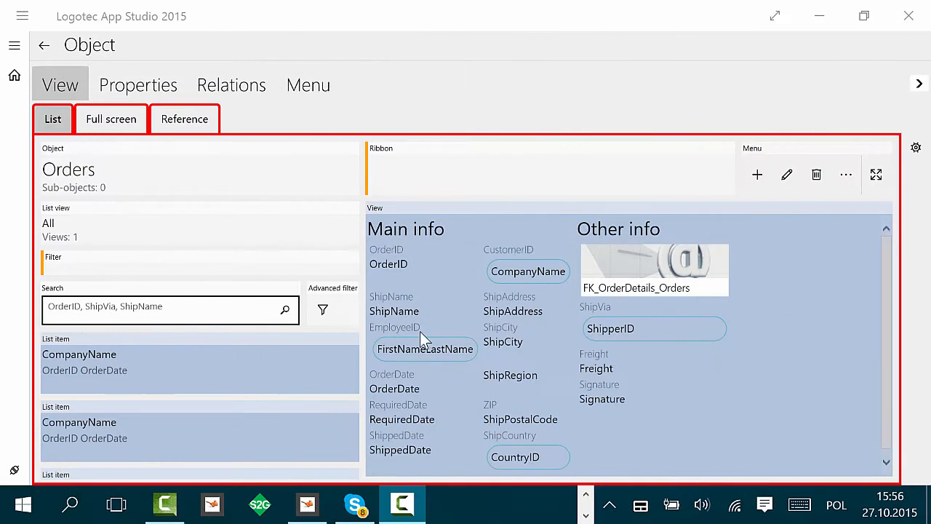
Step: Review the Orders list's search fields and advanced filter layout
left_click(169, 310)
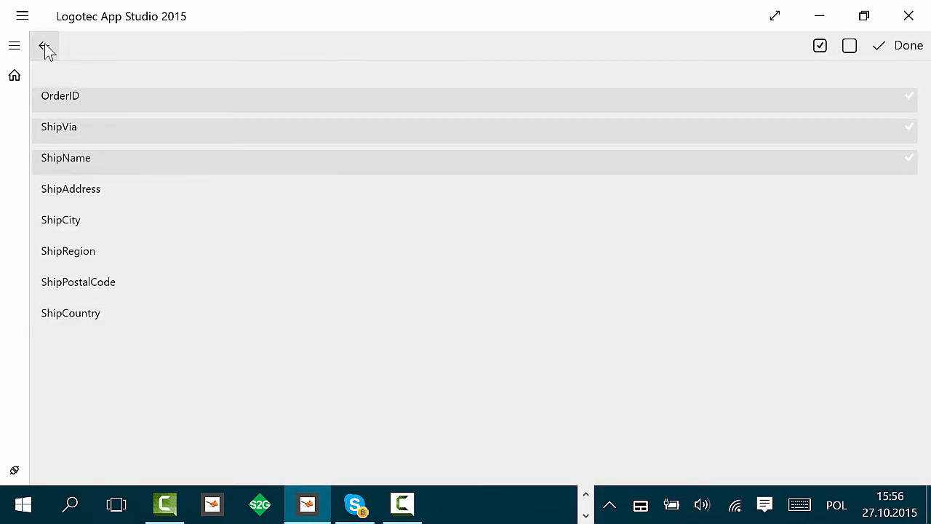
left_click(44, 47)
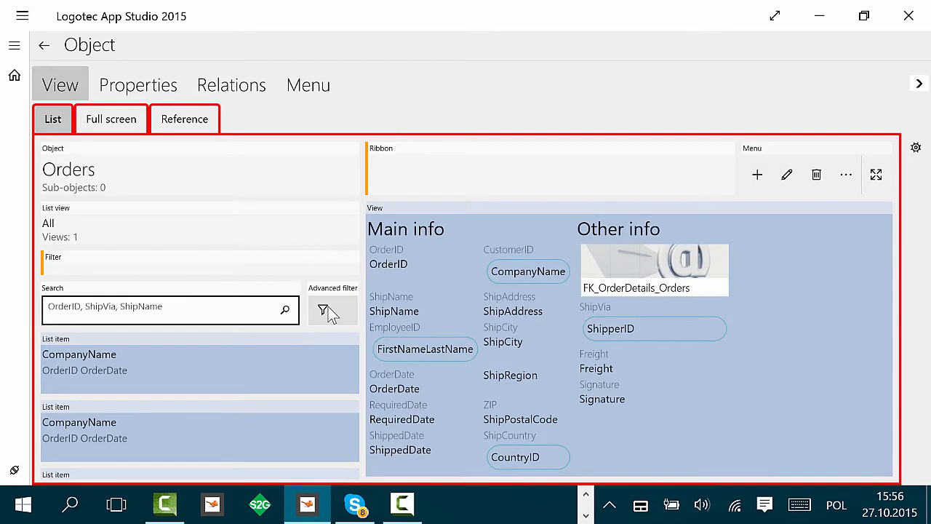
left_click(326, 308)
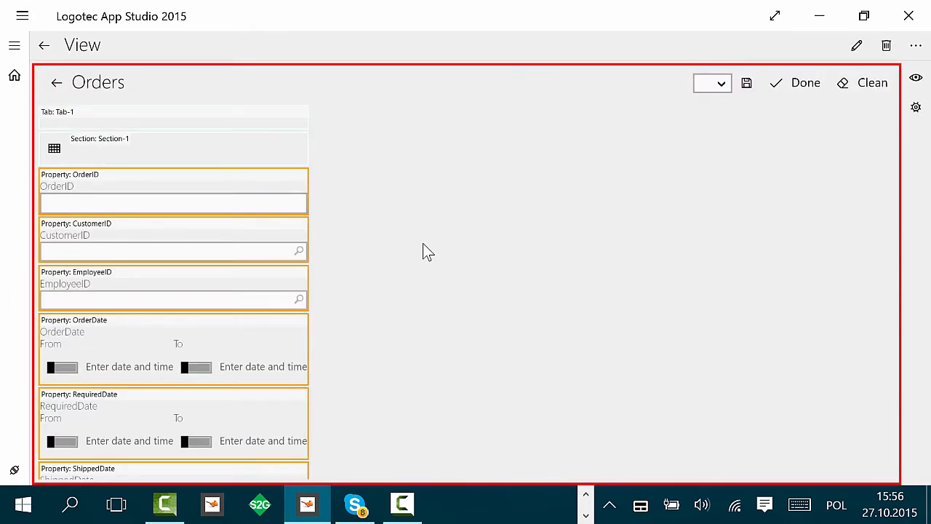
left_click(45, 48)
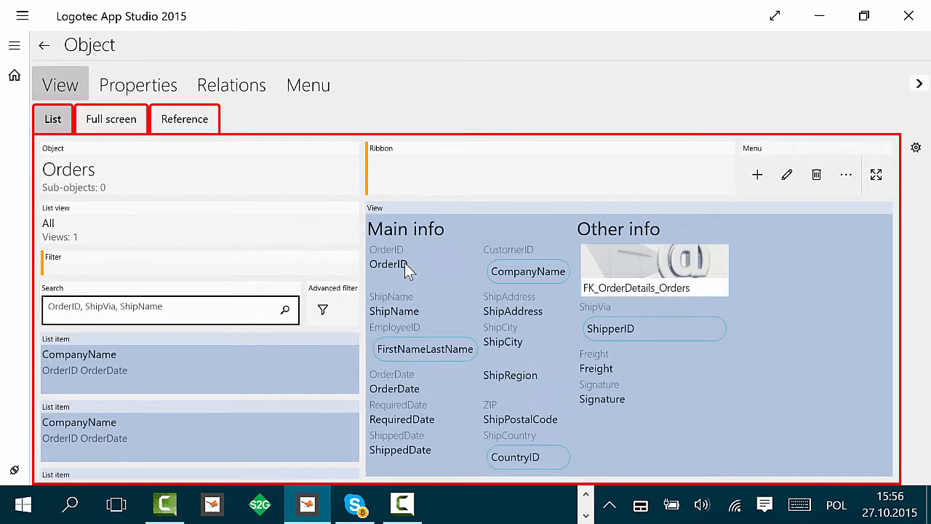
Step: Create a filter on the Orders list containing CustomerID (CompanyName) and ShipCountry (CountryID), then return to the object
left_click(85, 269)
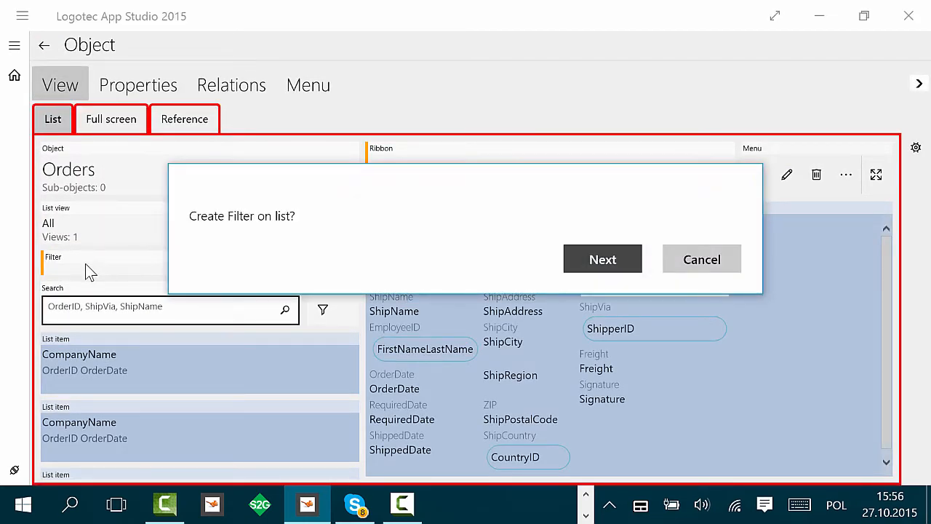
left_click(603, 259)
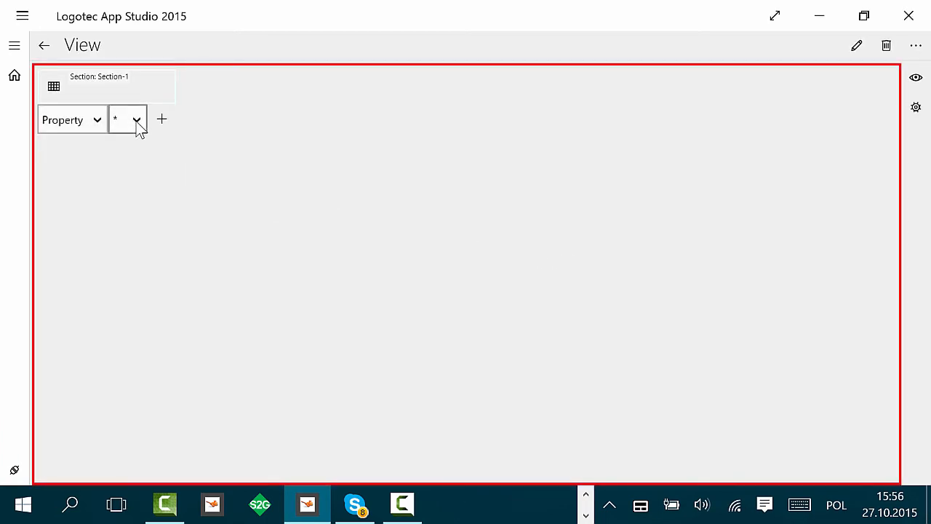
left_click(137, 120)
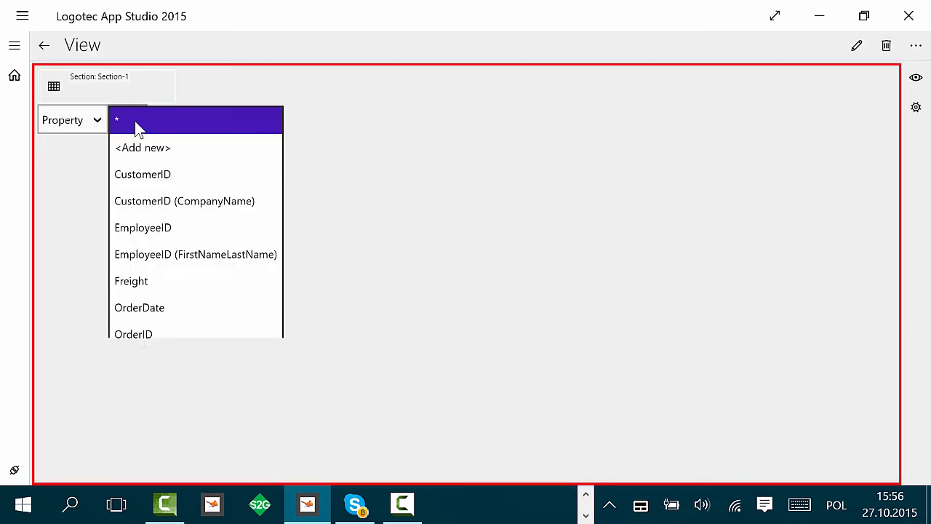
left_click(198, 211)
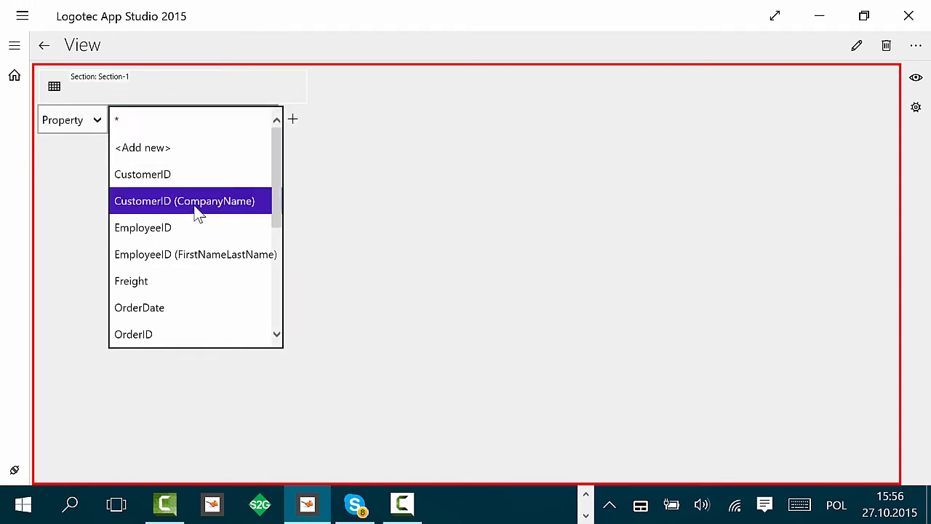
left_click(294, 123)
left_click(190, 162)
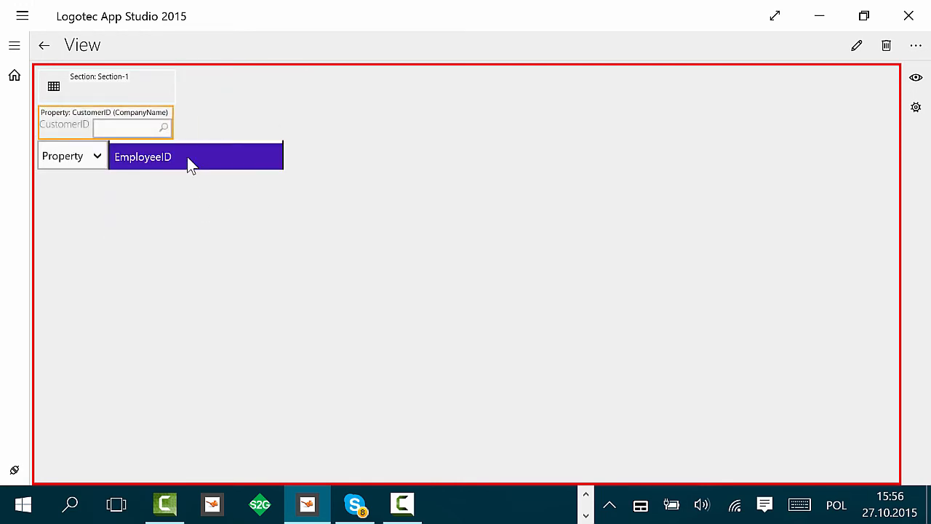
scroll(188, 160, "down", 3)
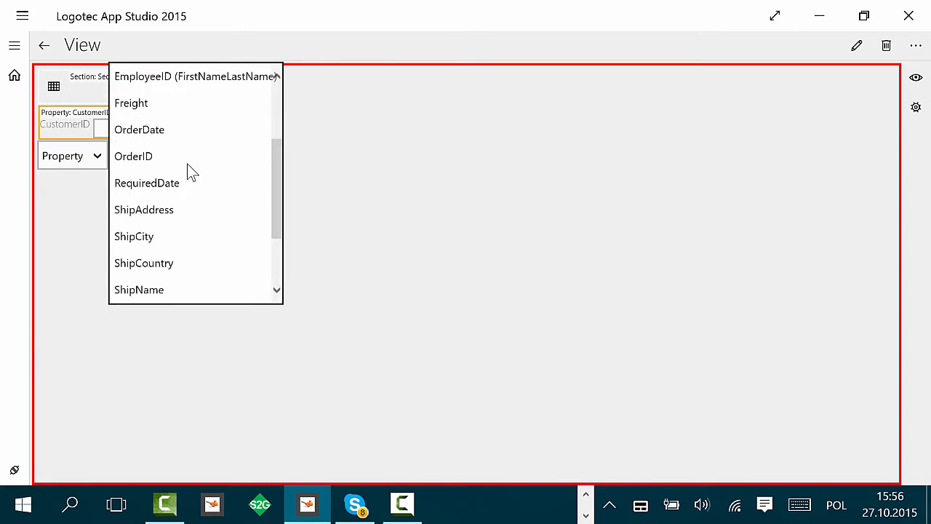
scroll(182, 249, "down", 3)
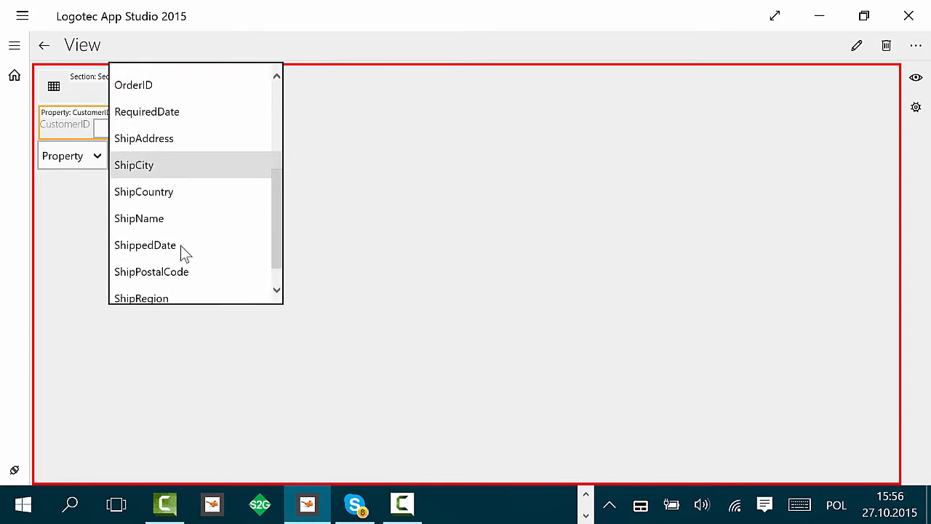
left_click(186, 201)
left_click(216, 157)
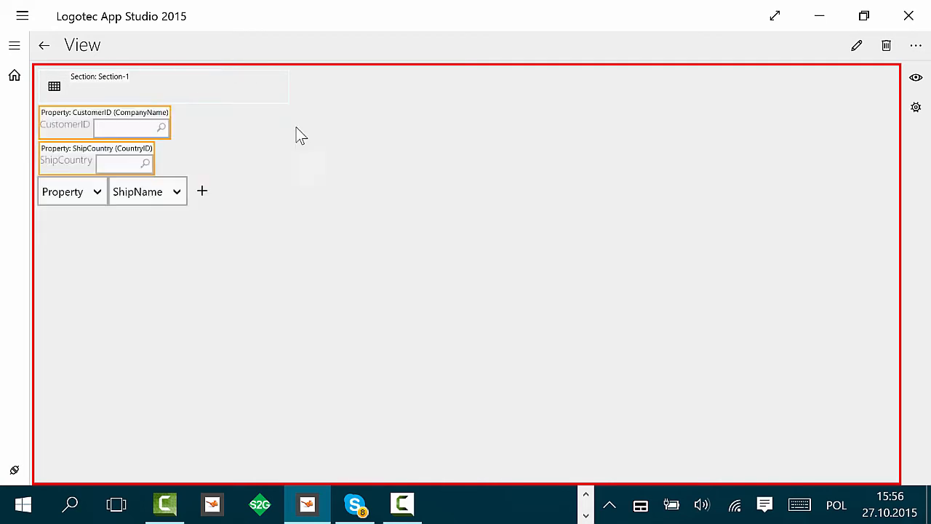
left_click(45, 46)
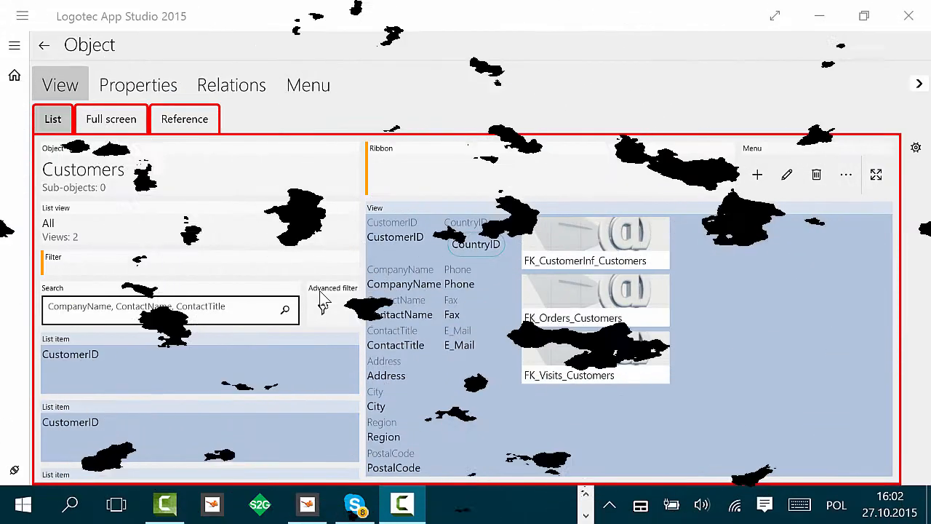
Step: Add a new Customers list view and name it "Customers with NO orders in last 6 months"
left_click(98, 238)
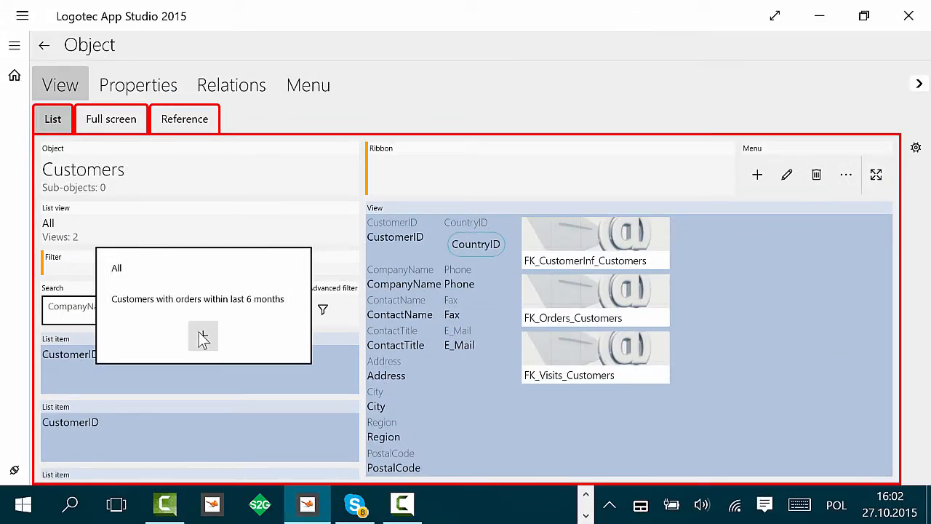
left_click(201, 336)
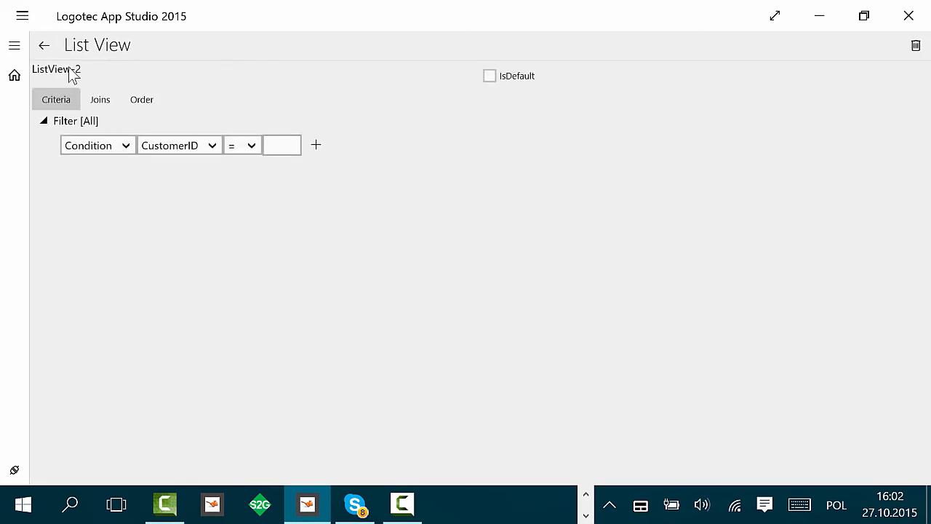
left_click(73, 76)
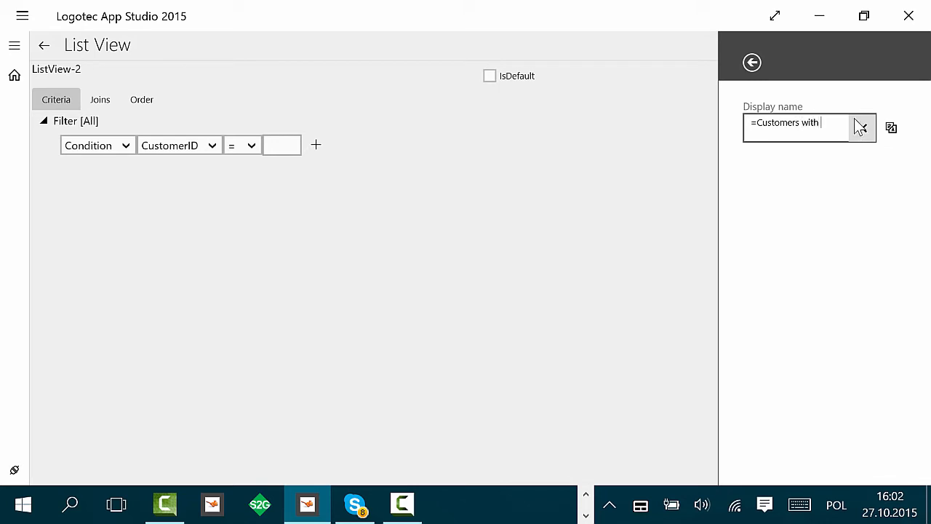
type("orders")
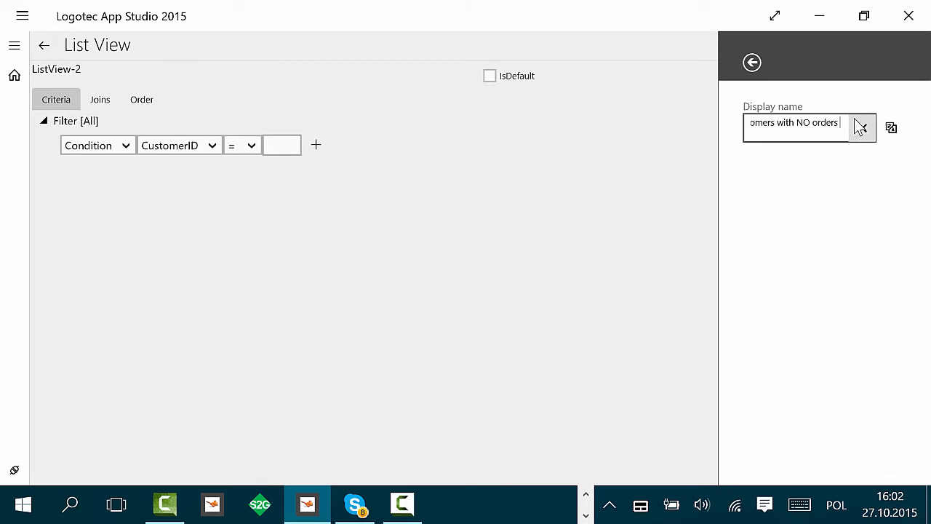
type(" in last ")
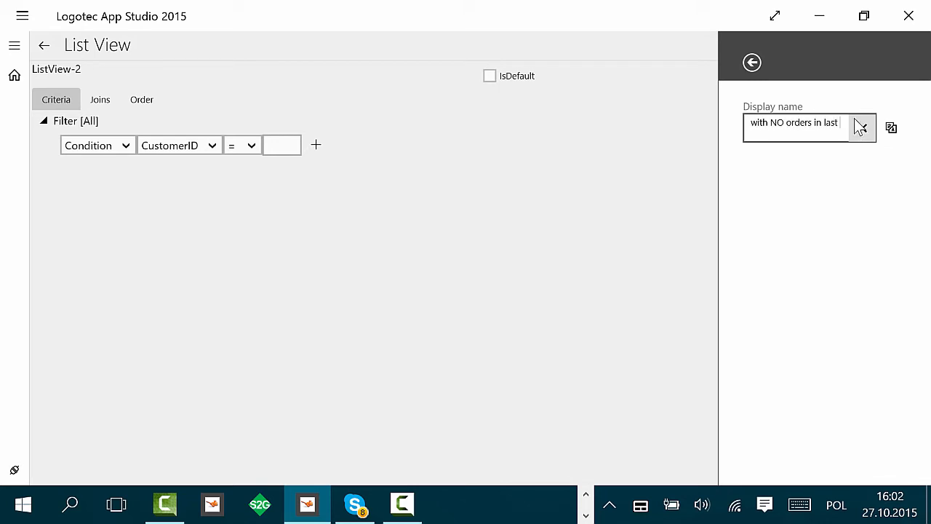
type("6 months")
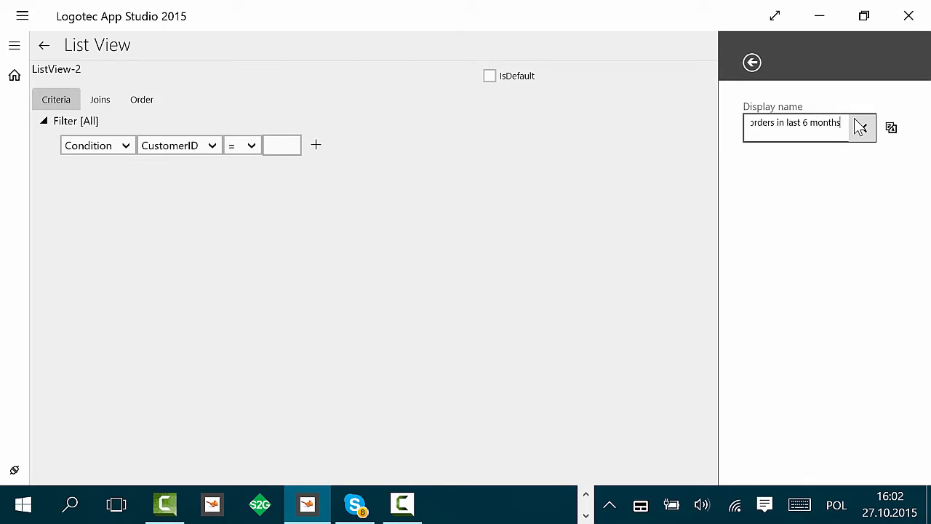
left_click(584, 229)
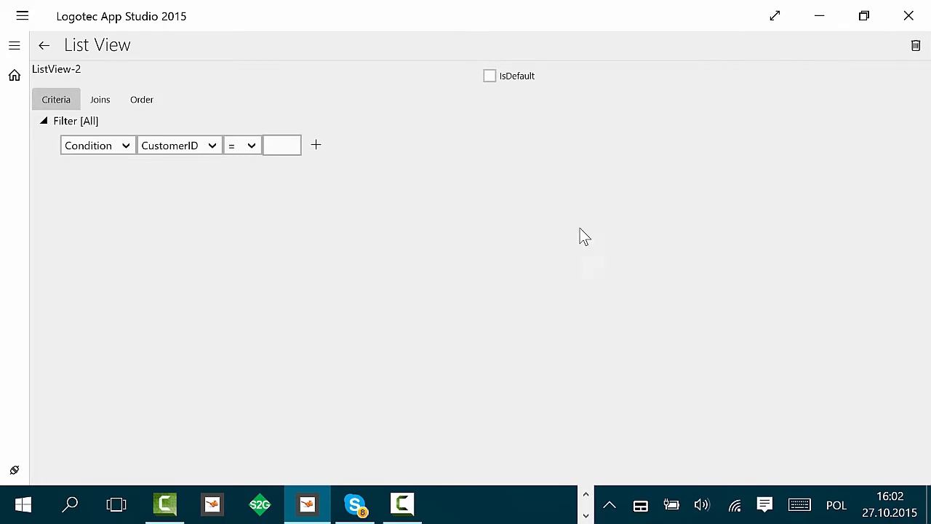
Step: Add a Not exists join to Orders linking CustomerID to CustomerID, and create criteria for it
left_click(107, 101)
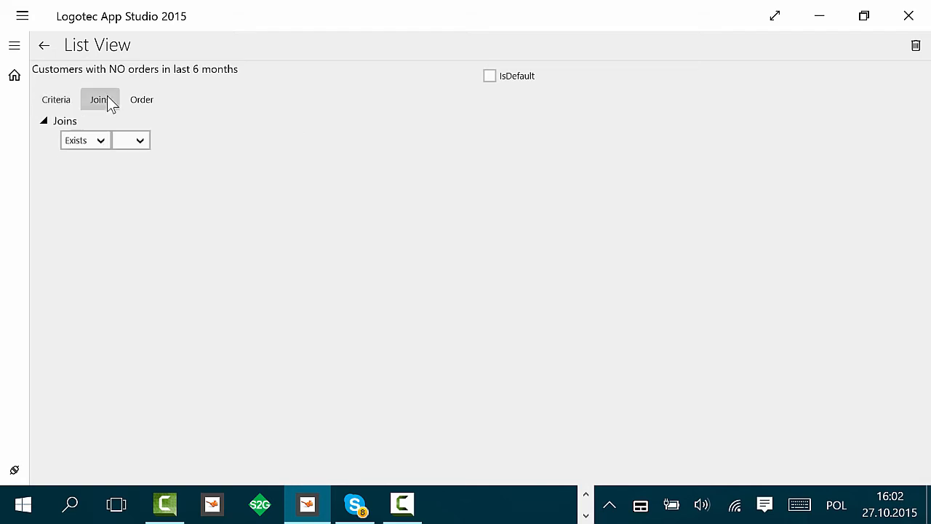
left_click(95, 142)
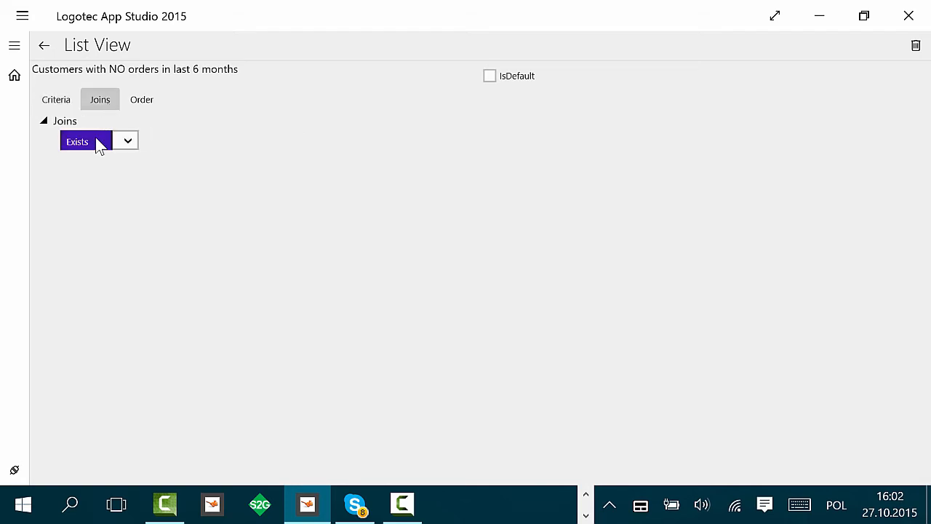
left_click(102, 166)
left_click(153, 143)
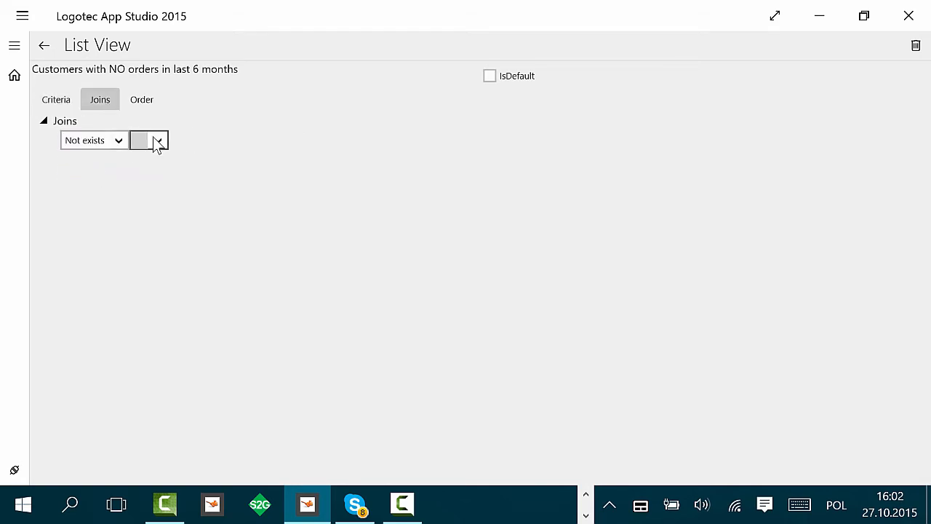
left_click(164, 167)
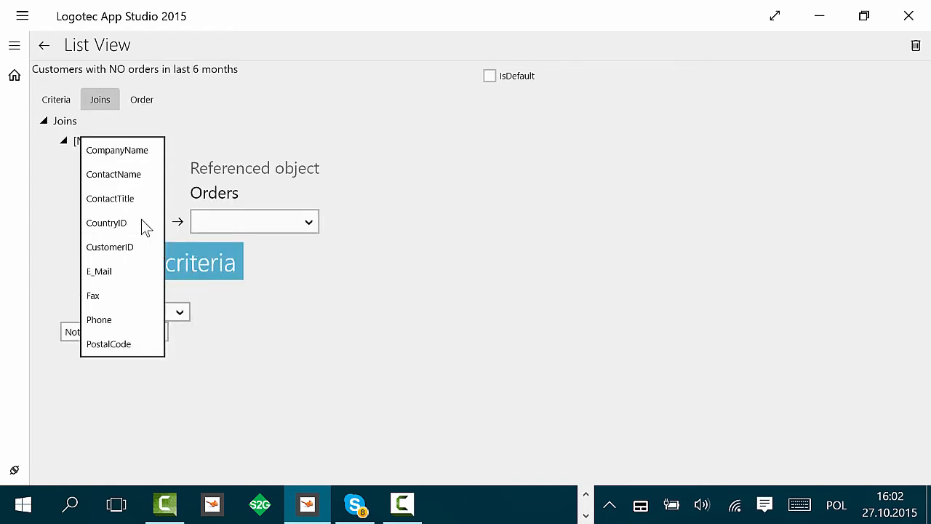
left_click(138, 247)
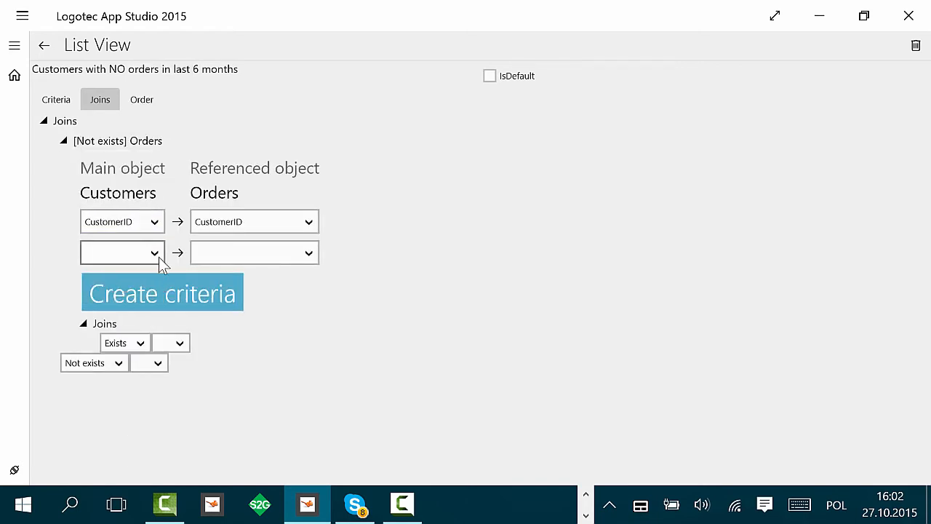
left_click(190, 292)
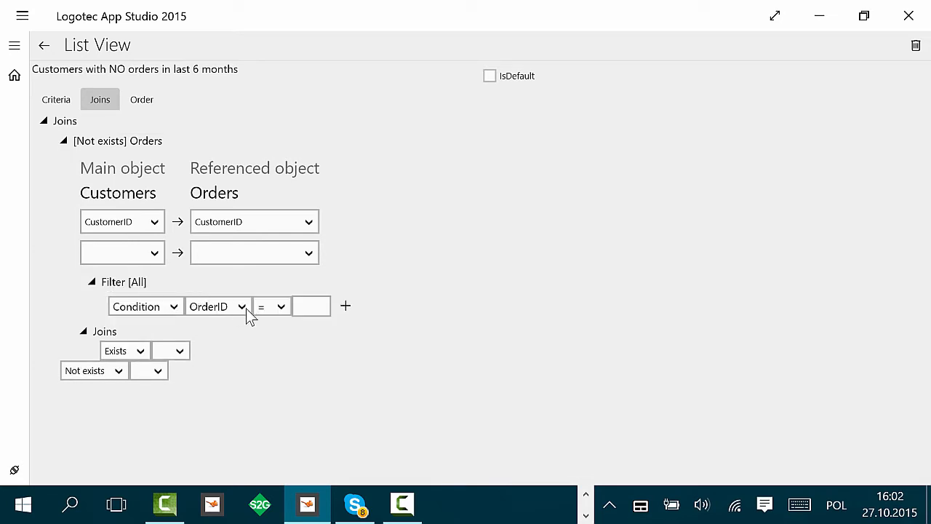
Step: Set the join filter to OrderDate LastXMonths 6, then return to the object
left_click(244, 308)
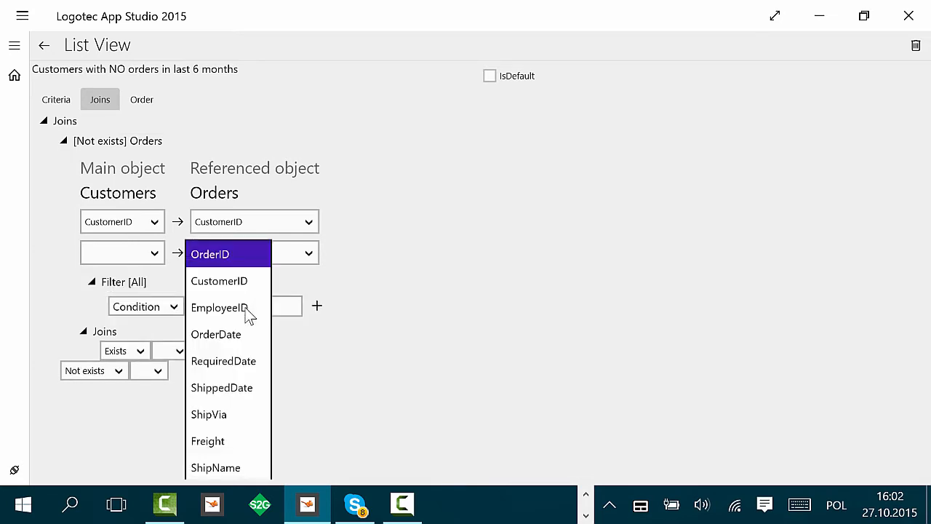
left_click(236, 334)
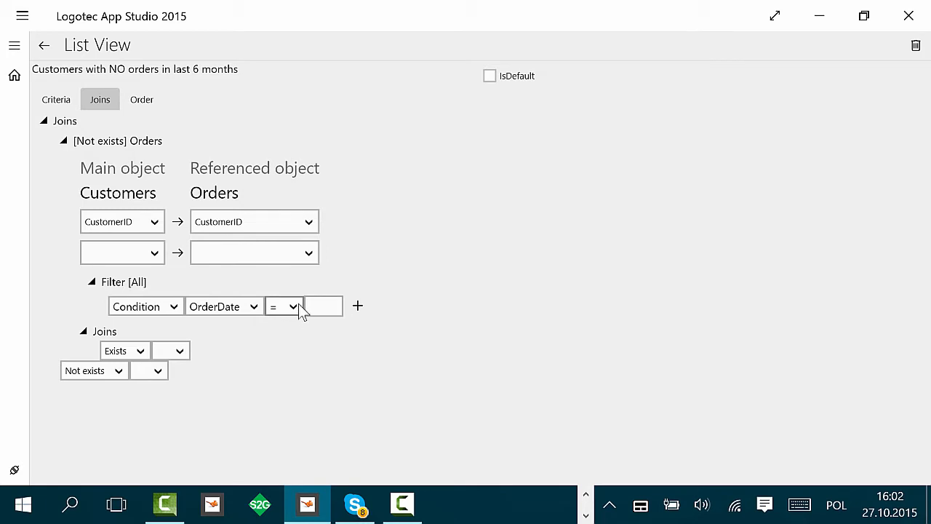
left_click(299, 306)
scroll(329, 374, "down", 6)
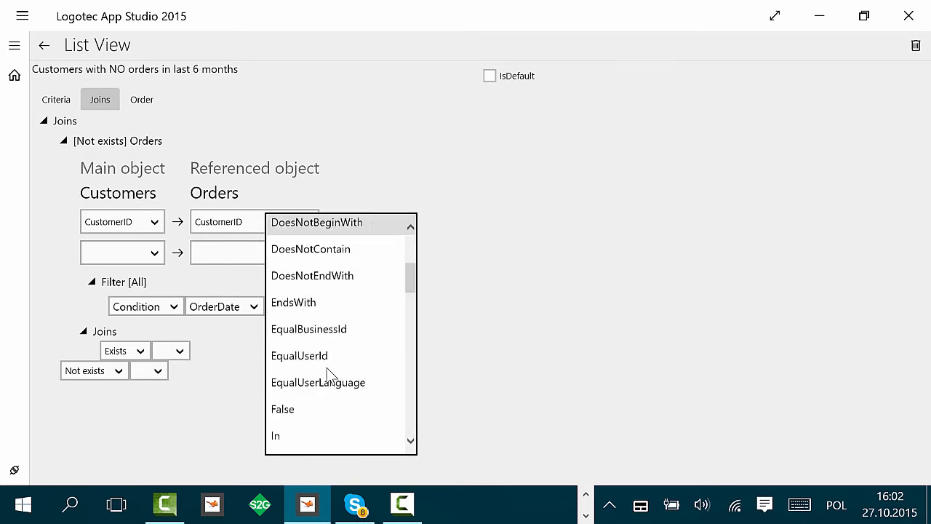
scroll(329, 374, "down", 4)
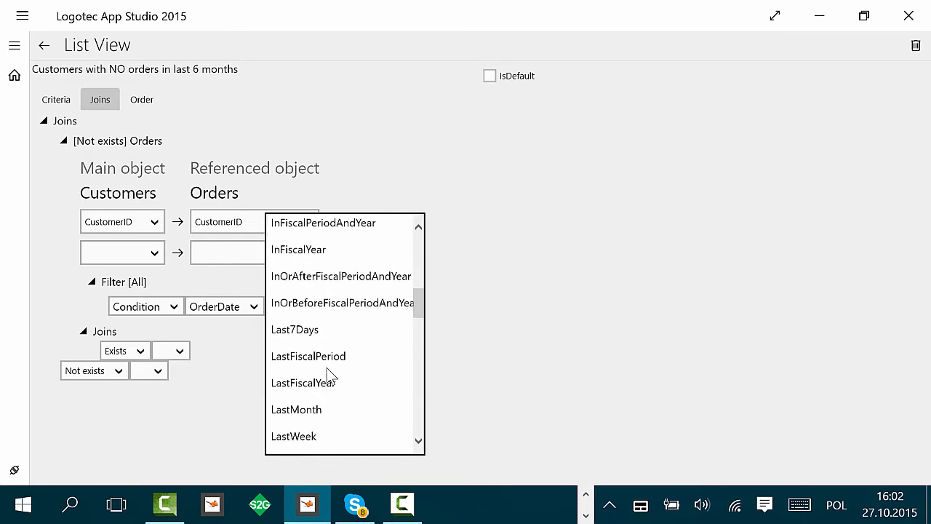
scroll(327, 385, "down", 3)
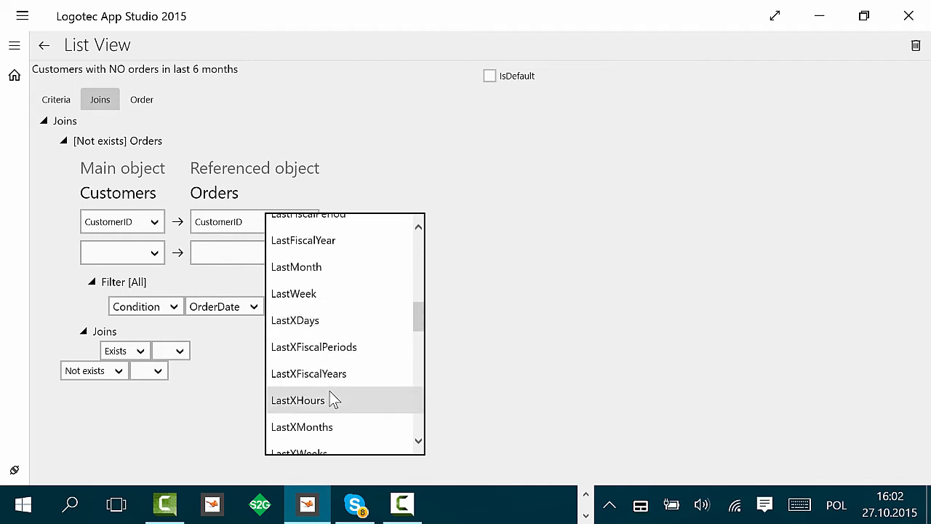
left_click(325, 428)
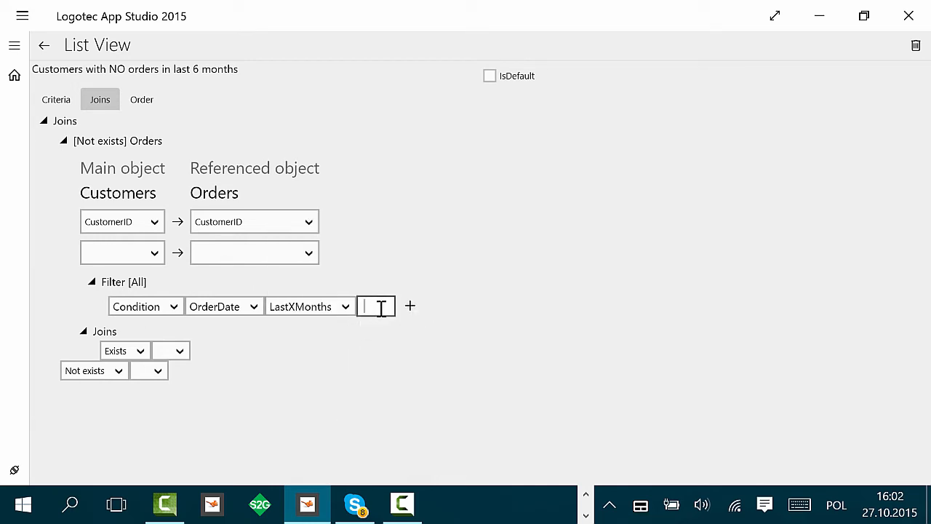
type("6")
left_click(414, 309)
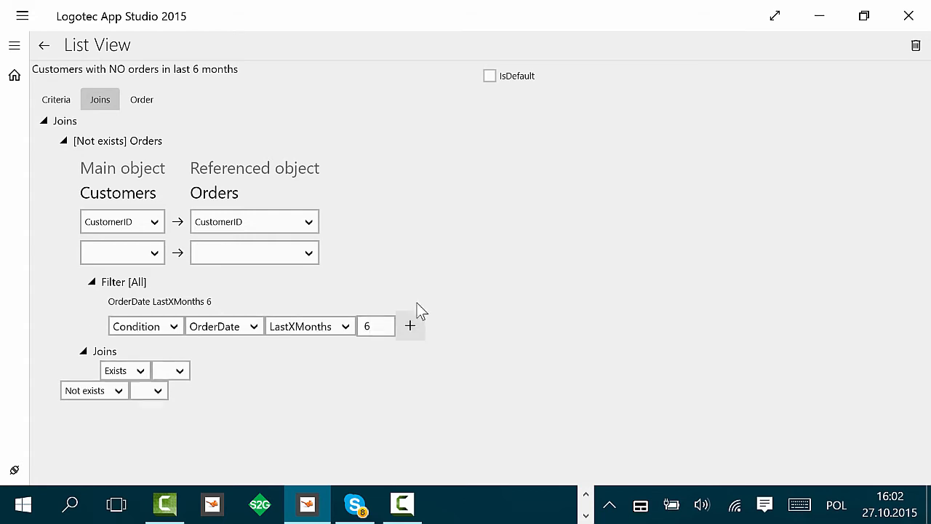
left_click(52, 45)
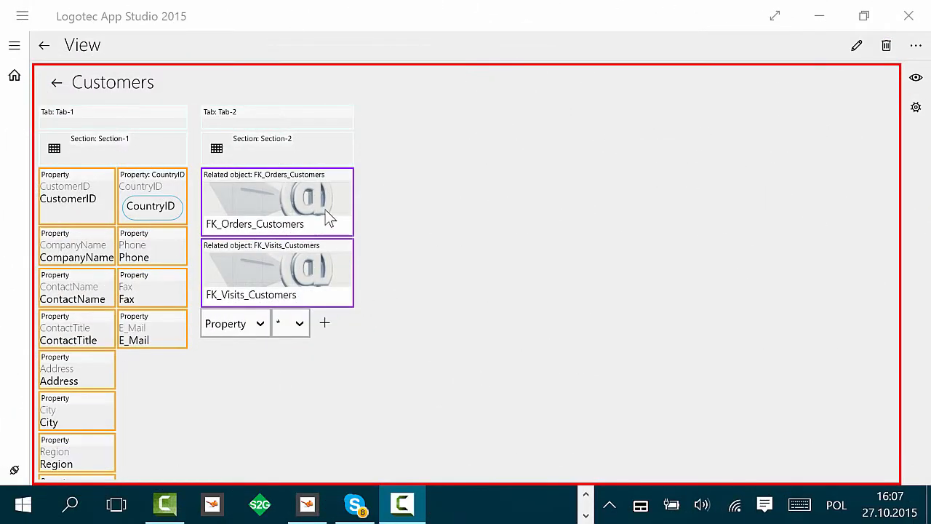
Step: Open the Customers full view and rename the FK_Orders_Customers related object tile to "Customer's orders"
left_click(326, 211)
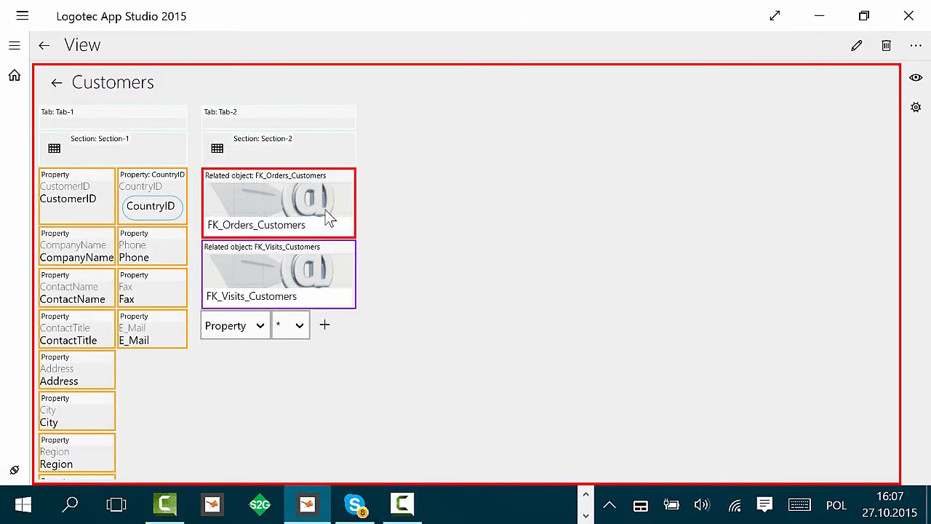
left_click(768, 134)
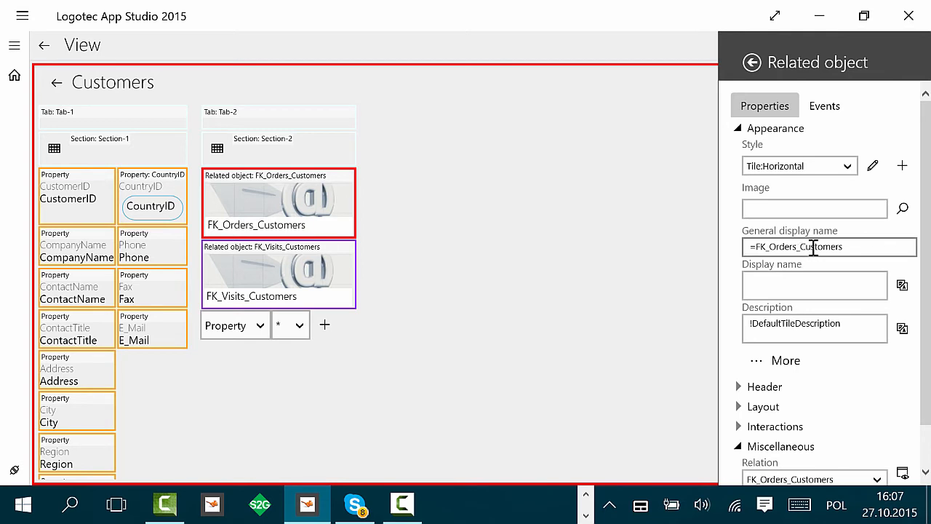
left_click_drag(814, 248, 845, 247)
key("BackSpace")
key("BackSpace")
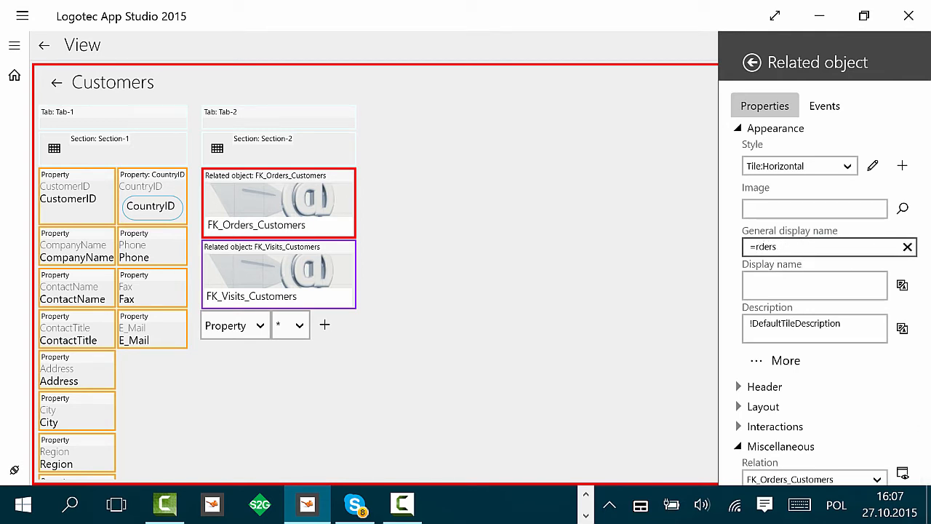
type("O")
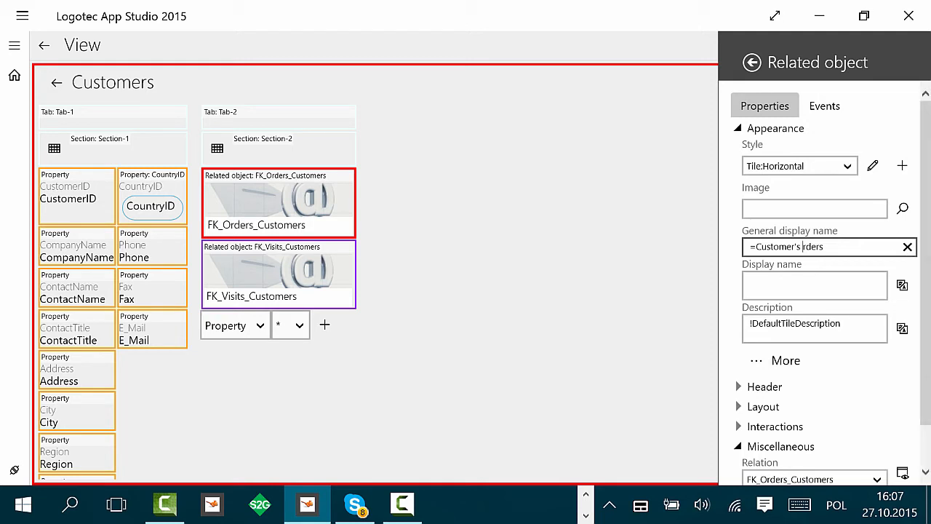
left_click(577, 313)
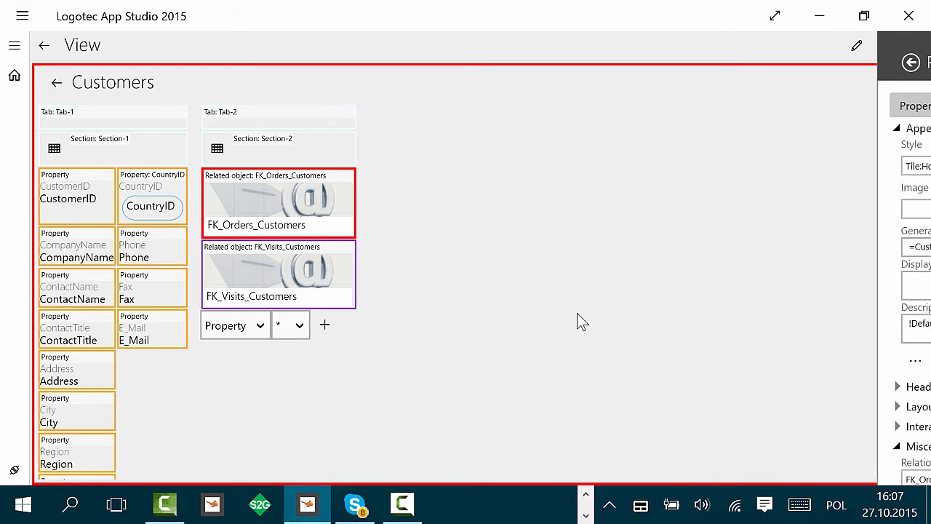
Step: Rename the FK_Visits_Customers related object tile's general display name to "Visits to the customers"
left_click(297, 279)
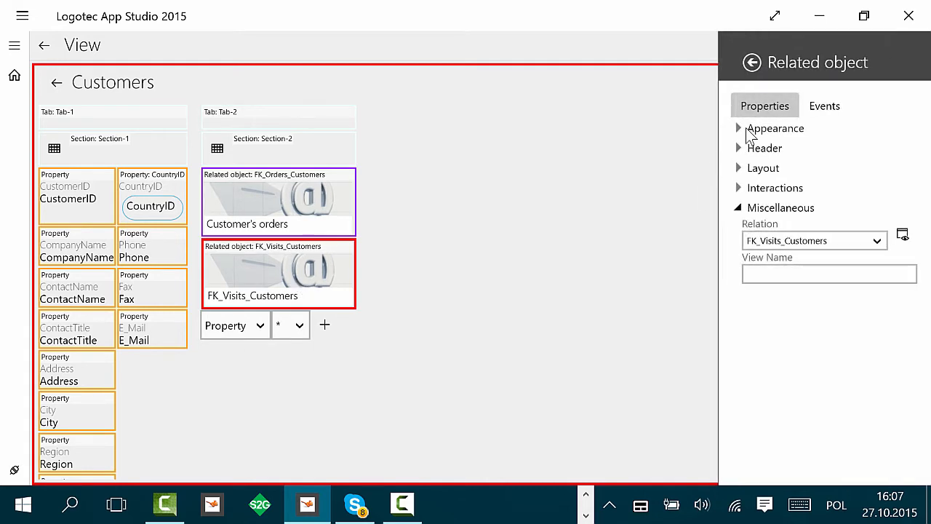
left_click(740, 128)
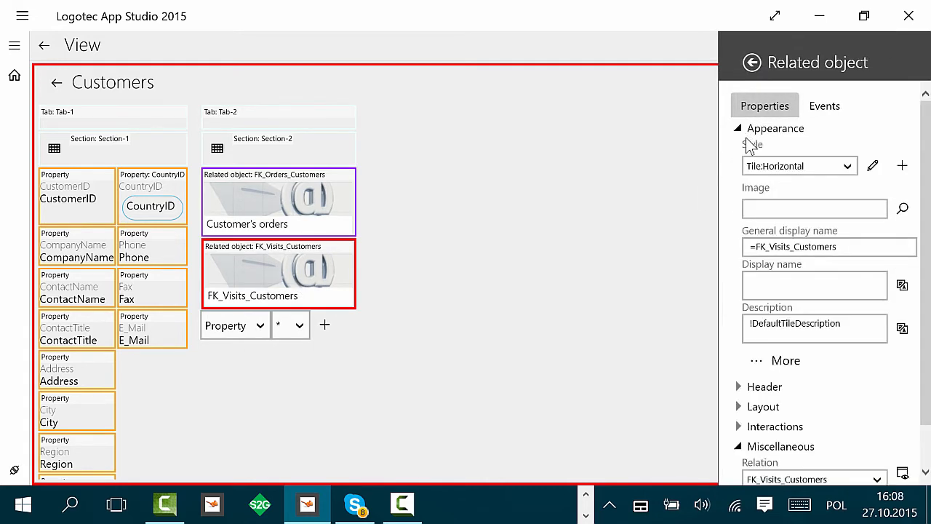
left_click(794, 246)
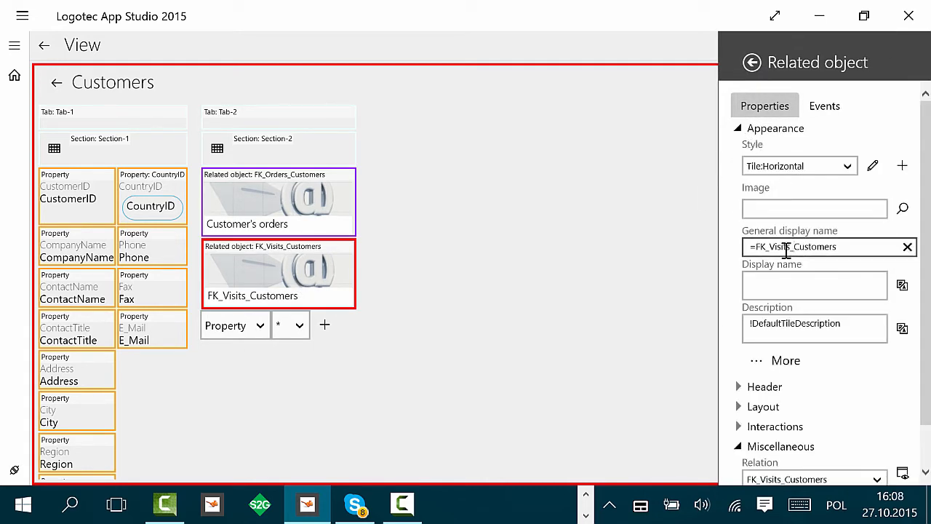
key("BackSpace")
key("Left")
key("Left")
key("Left")
key("Left")
key("Left")
key("BackSpace")
key("BackSpace")
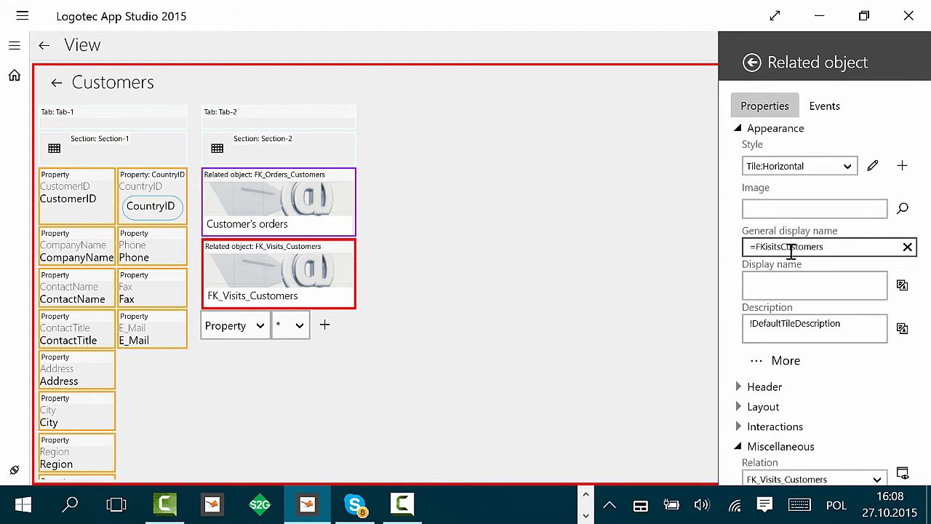
key("BackSpace")
key("BackSpace")
type("V")
key("Right")
key("Right")
key("Right")
key("Right")
key("Right")
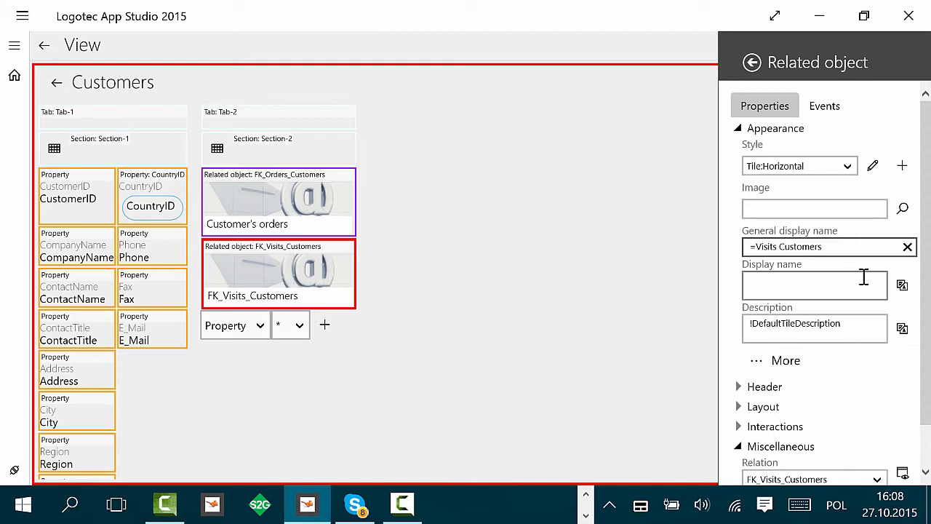
type("to the ")
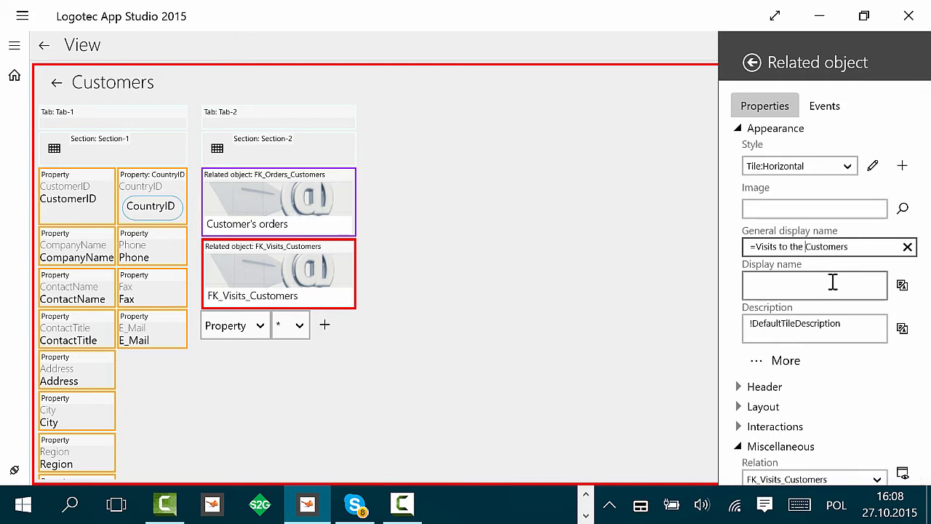
type("c")
key("Right")
left_click(582, 263)
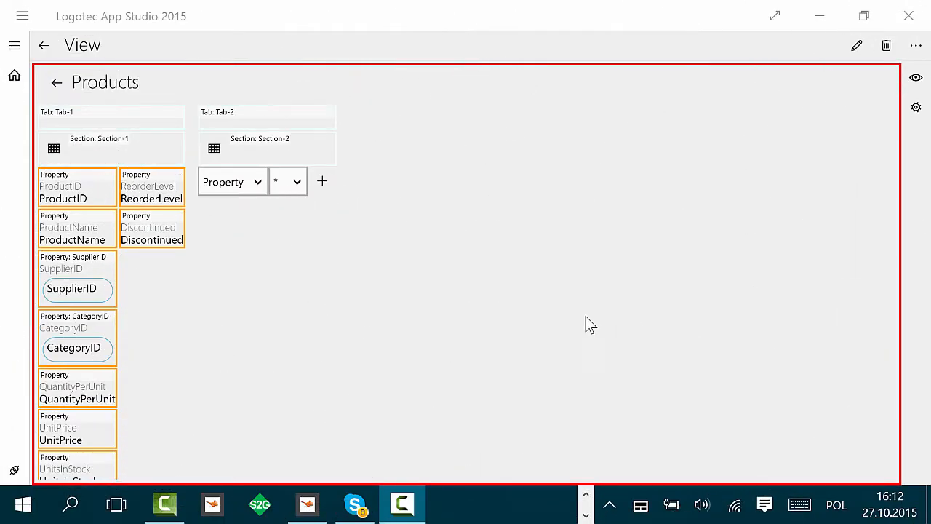
Step: Add a Tile:Horizontal related object element to Tab-2 of the Products view with a new relation
left_click(259, 184)
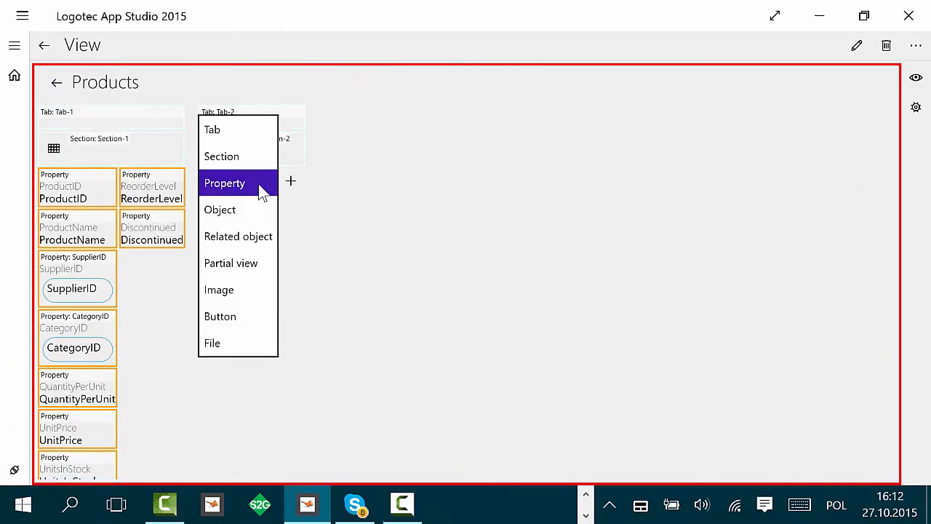
left_click(240, 237)
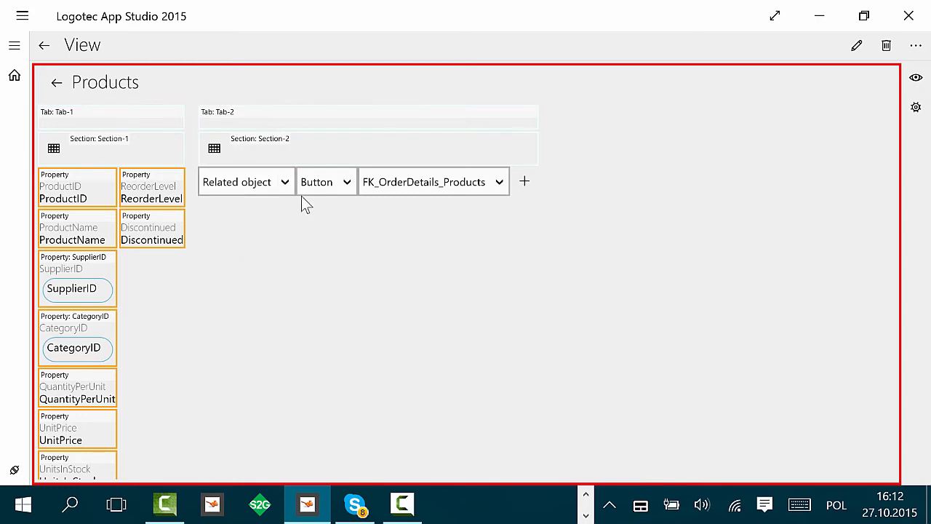
left_click(336, 183)
left_click(329, 311)
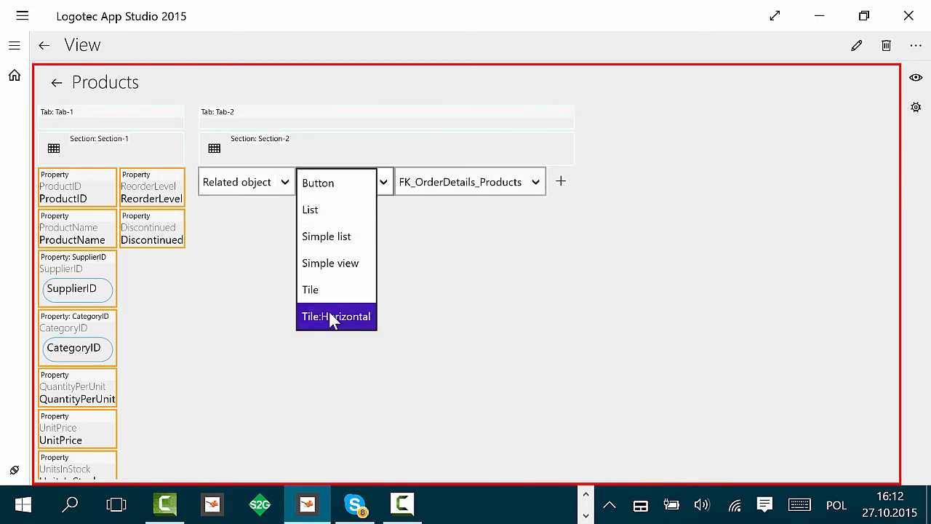
left_click(493, 185)
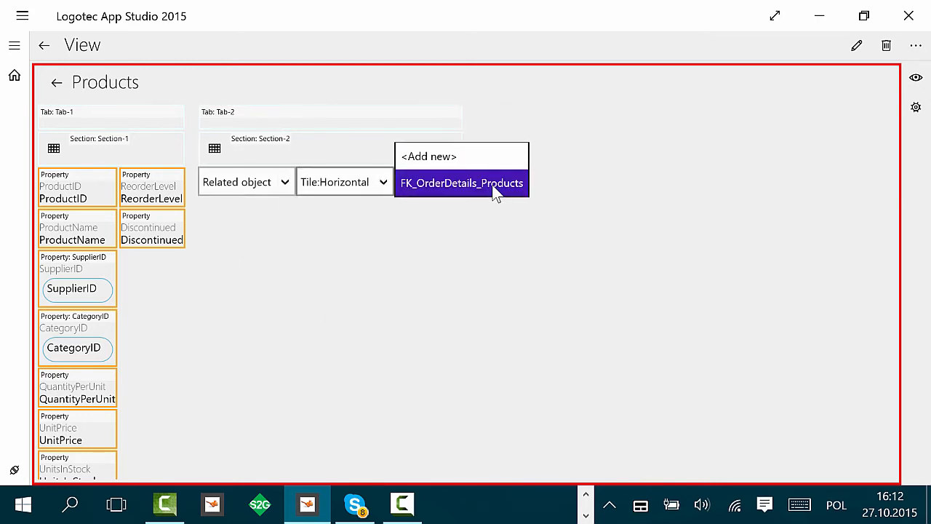
left_click(461, 158)
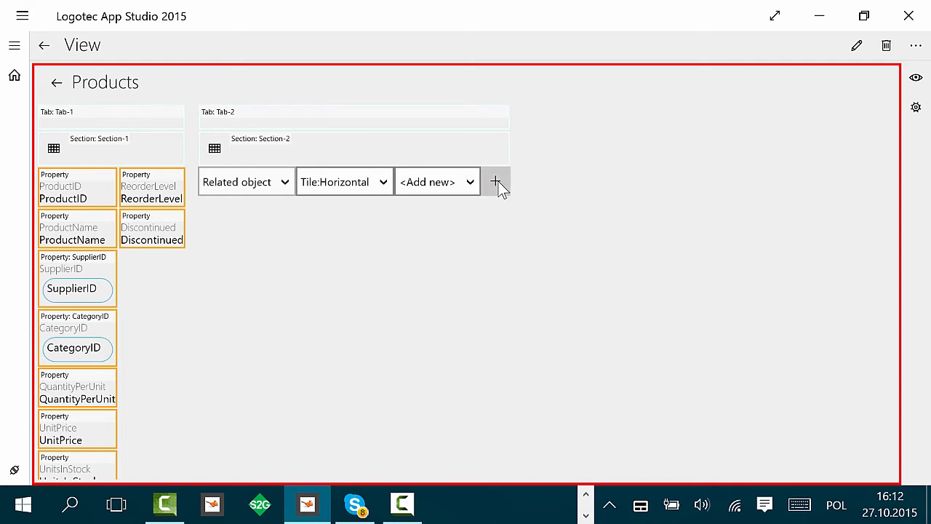
left_click(496, 184)
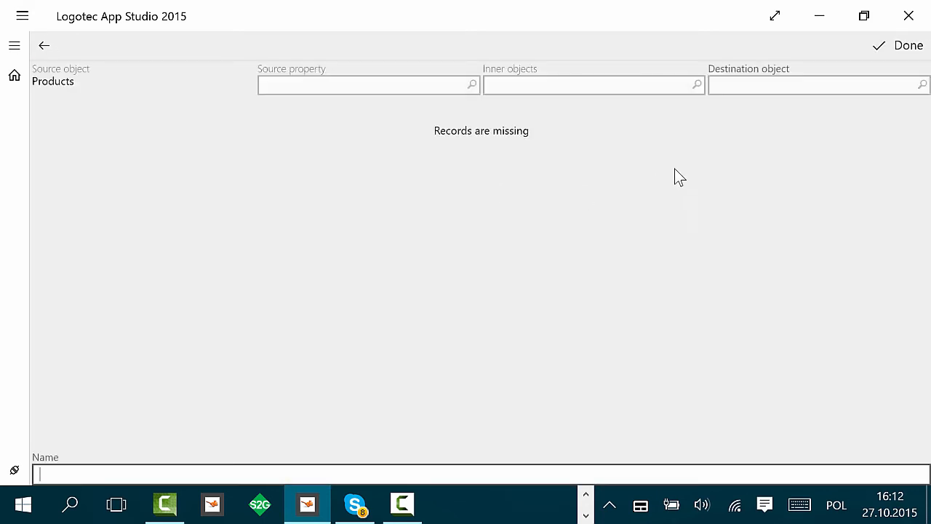
Step: Define the relation to Customers via ProductID through OrderDetails and Orders to CustomerID, and confirm it
left_click(841, 86)
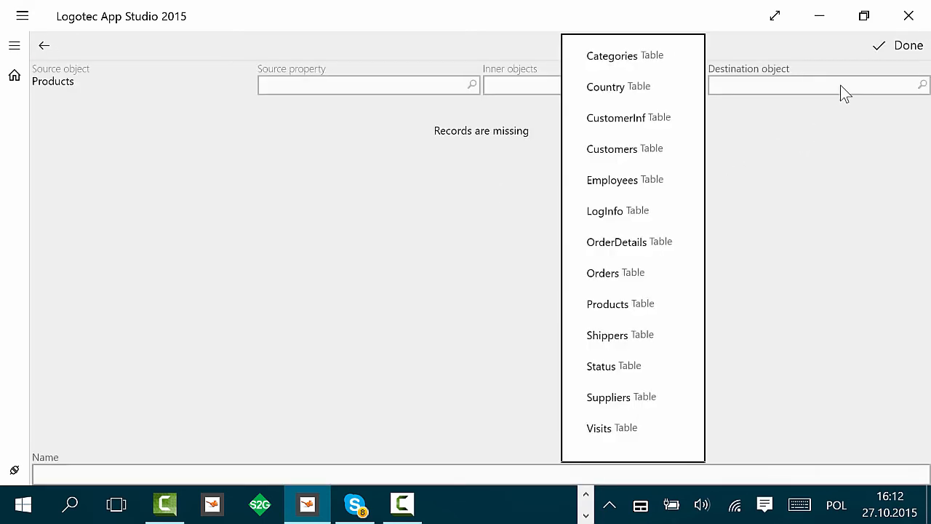
left_click(624, 148)
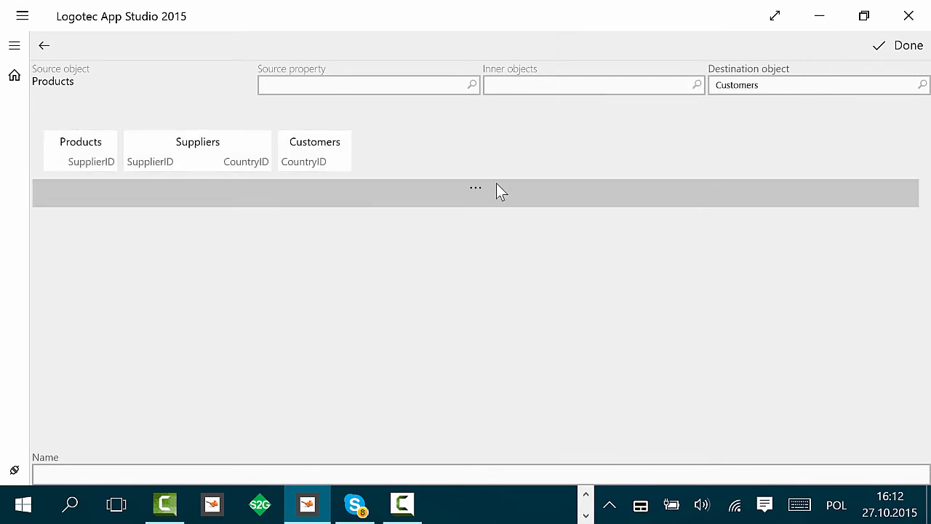
left_click(497, 186)
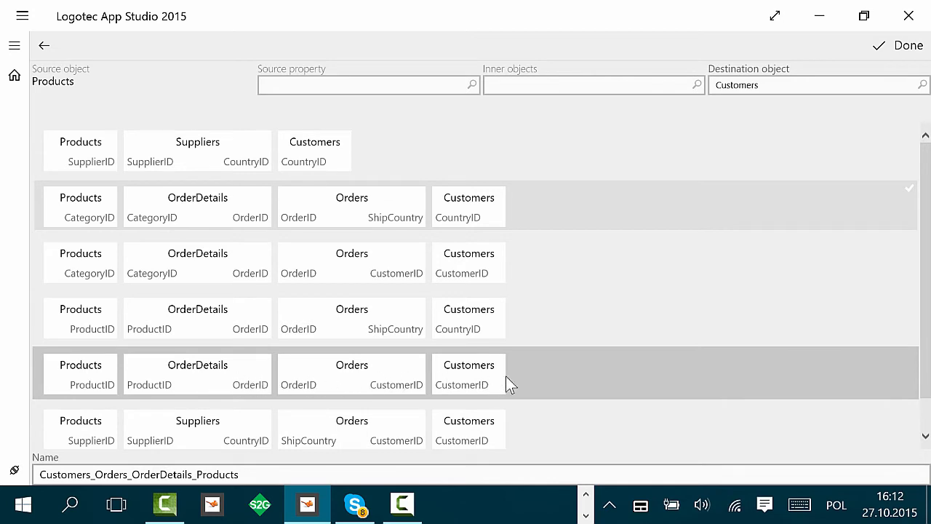
left_click(567, 377)
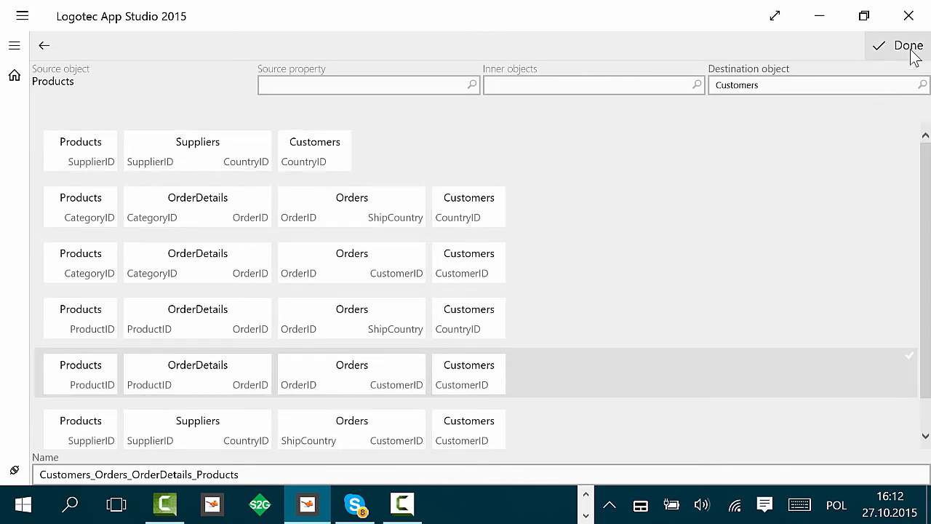
left_click(909, 51)
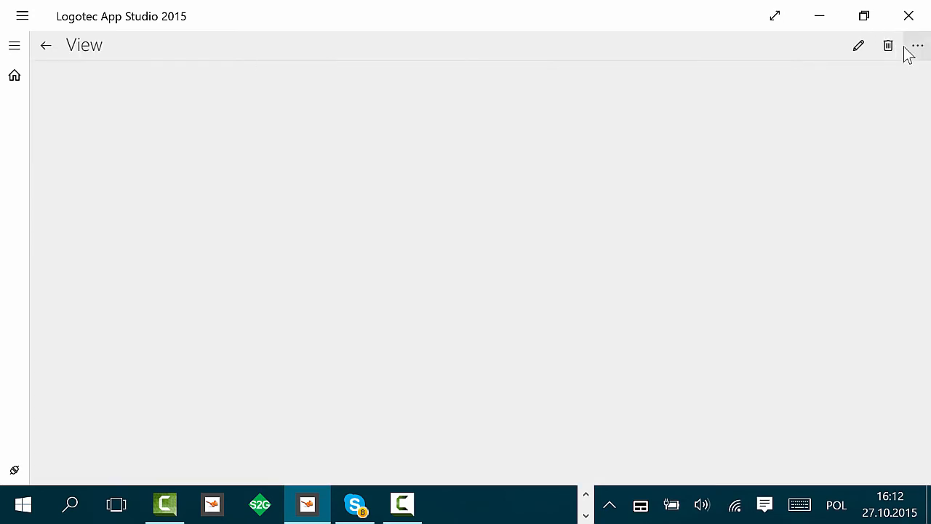
Step: Set the new related object tile's display name to "=Customers buying product"
left_click(311, 231)
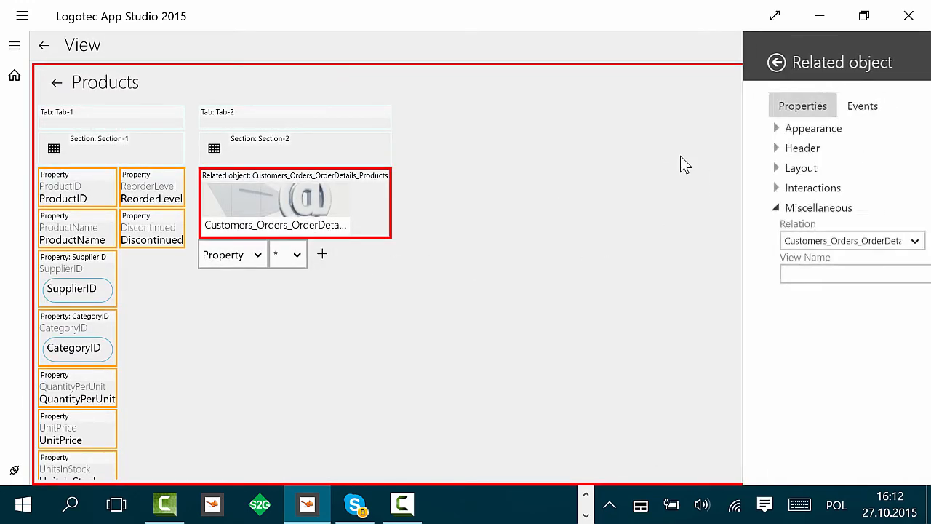
left_click(738, 131)
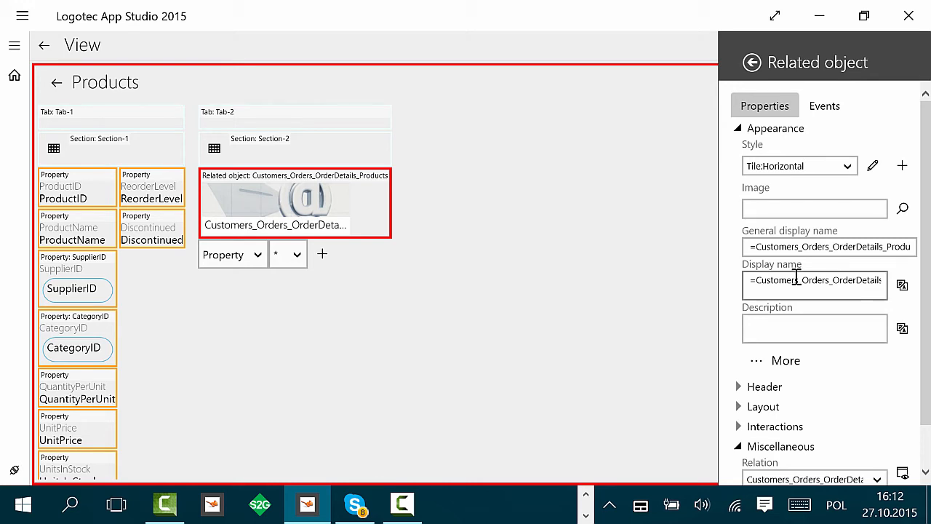
left_click_drag(800, 280, 884, 280)
key("BackSpace")
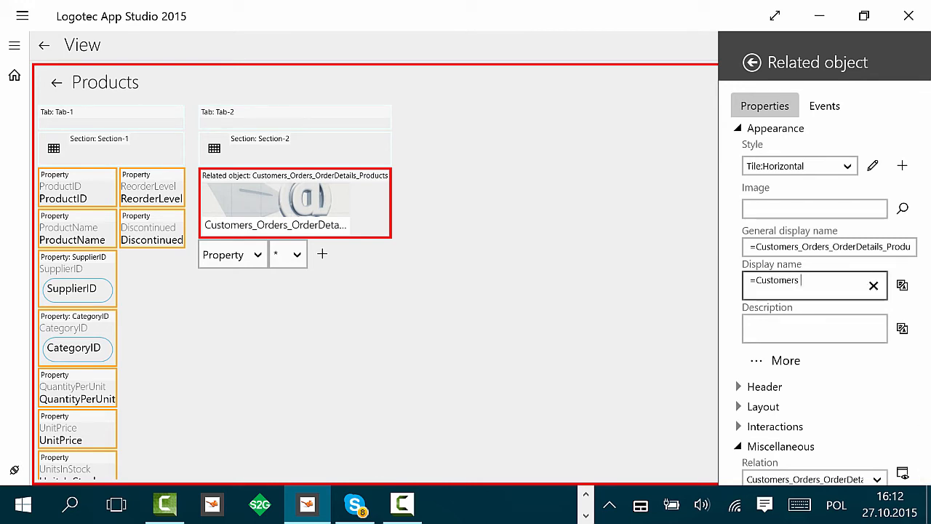
type("buying product")
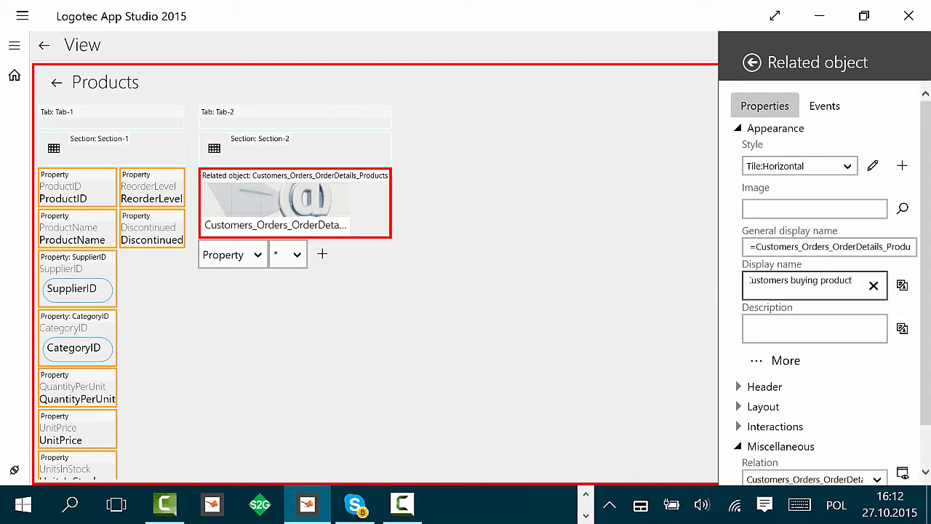
left_click(557, 327)
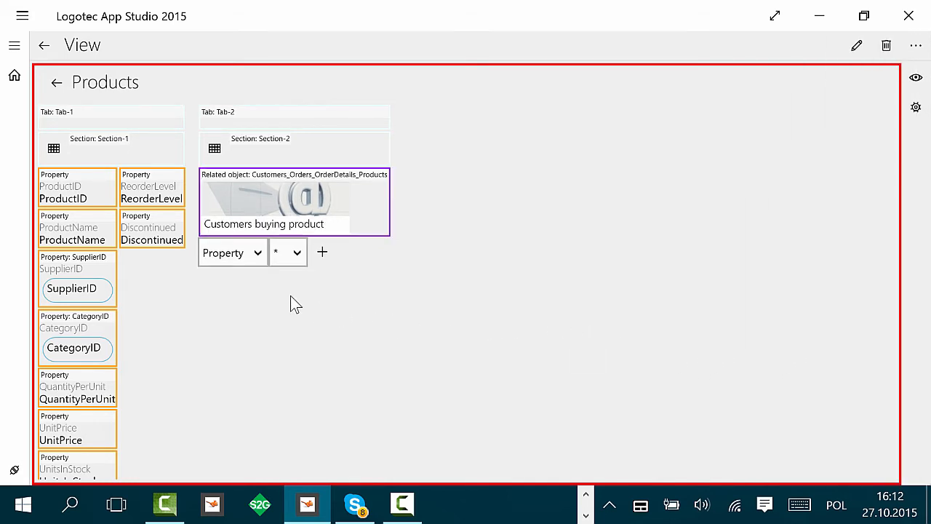
Step: Add another Tile:Horizontal related object element to Tab-2 with a new relation
left_click(262, 263)
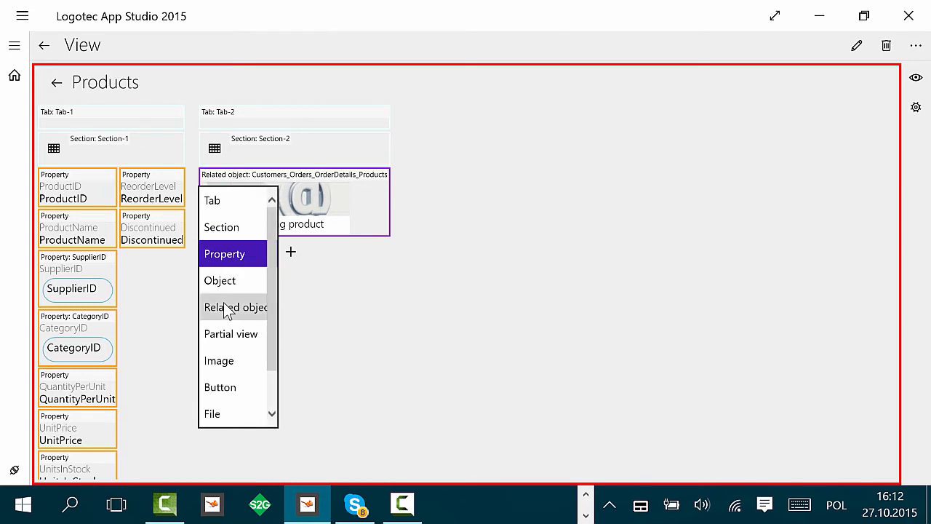
left_click(231, 308)
left_click(320, 254)
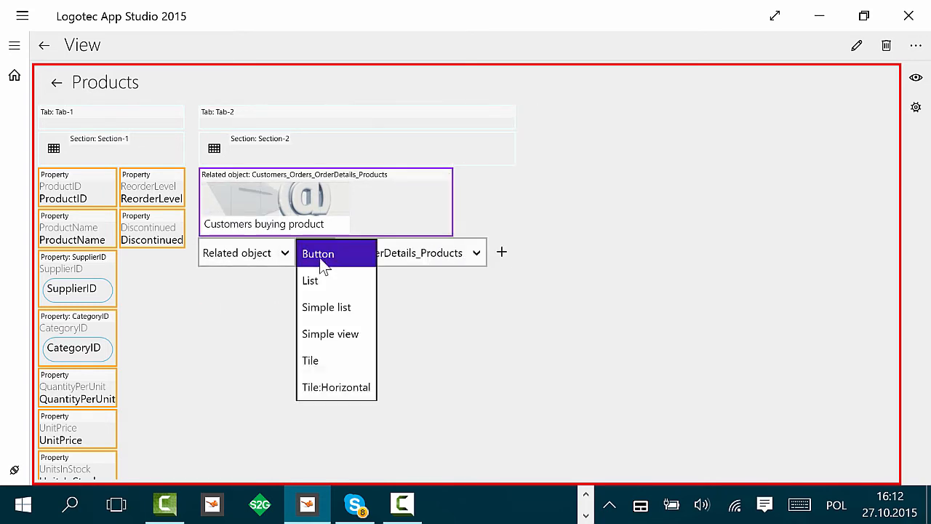
left_click(331, 389)
left_click(469, 258)
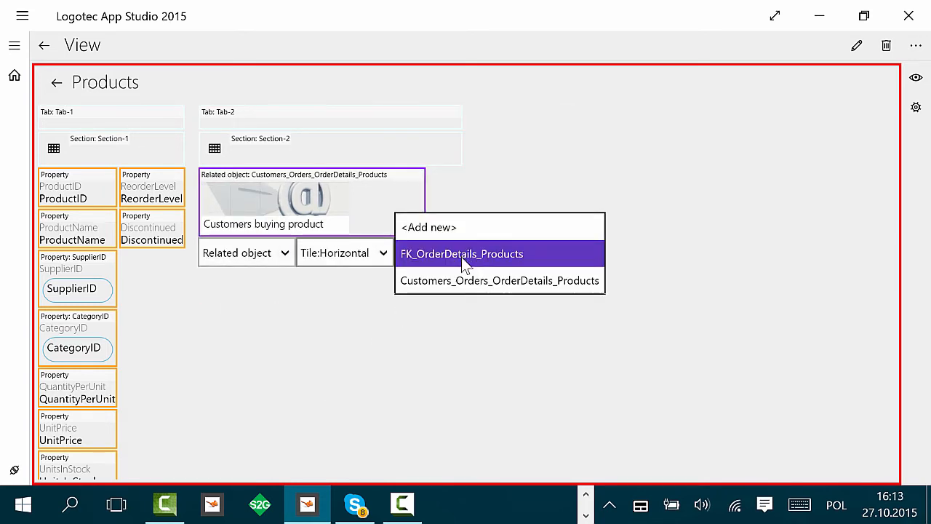
left_click(452, 232)
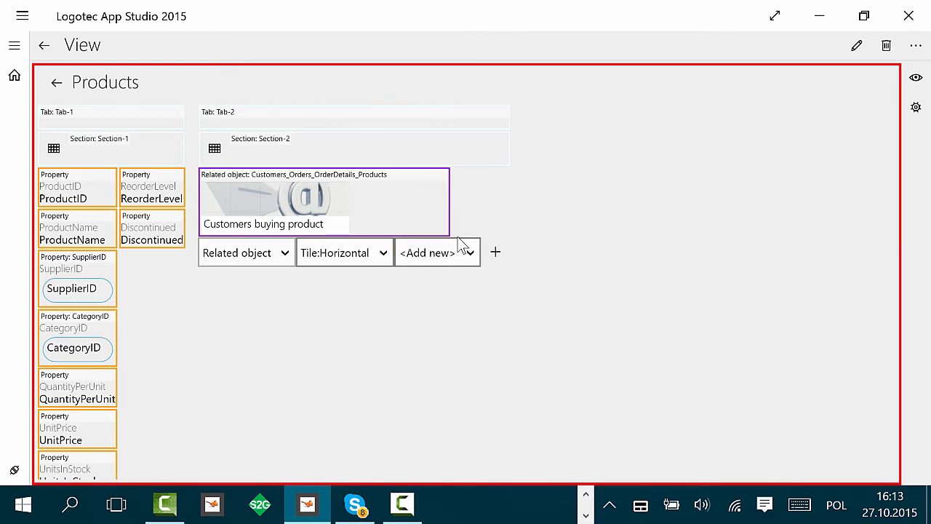
left_click(495, 254)
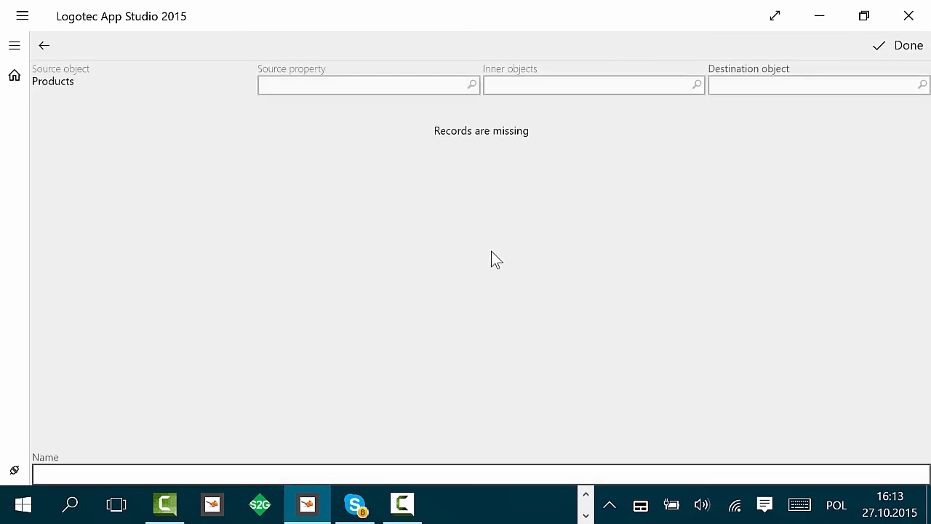
Step: Set the new relation's destination object to Country and list the available join paths
left_click(855, 87)
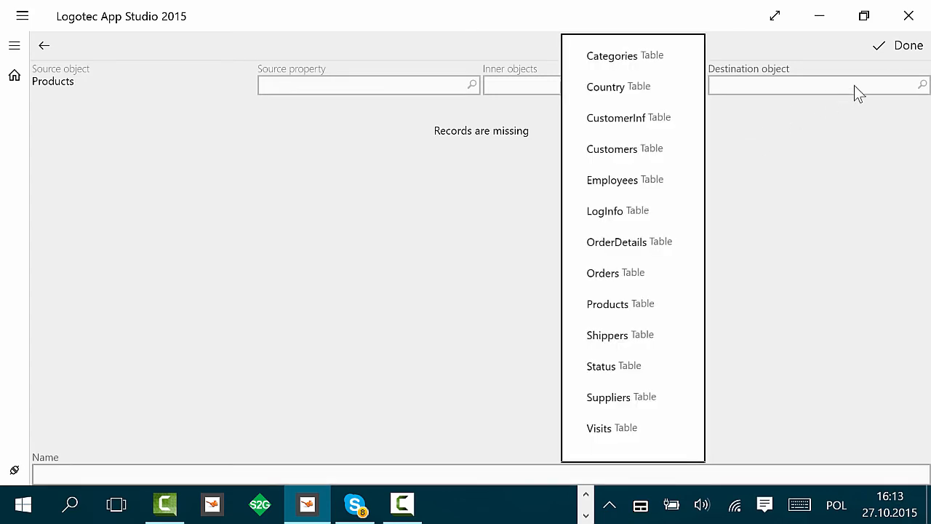
left_click(659, 92)
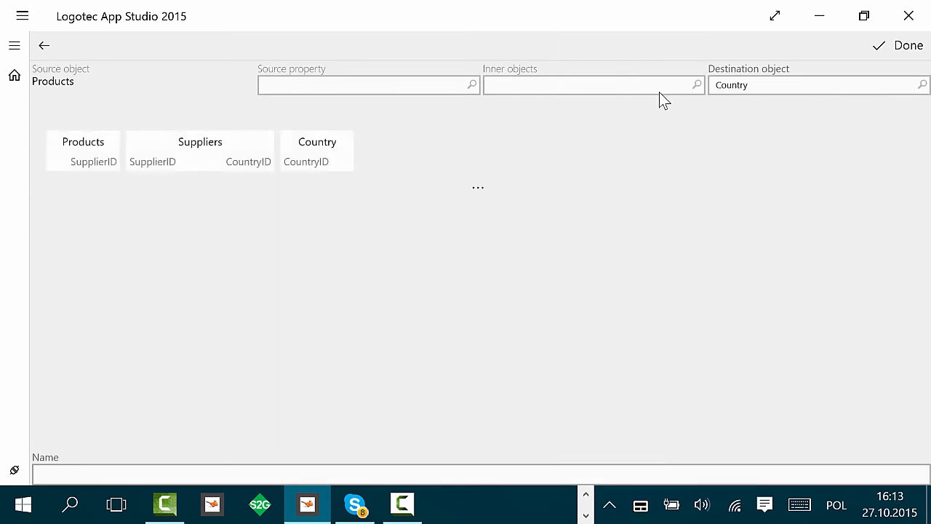
left_click(168, 197)
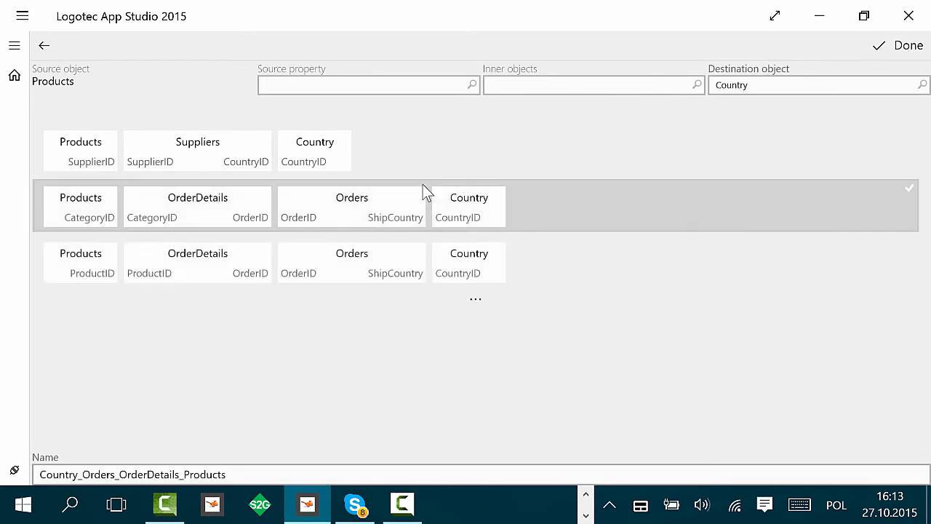
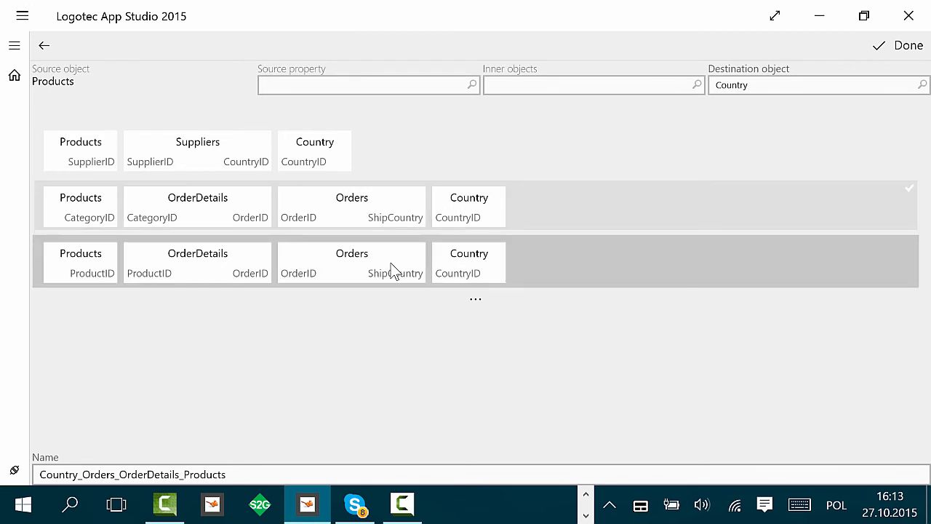
Step: Choose the join path from Products ProductID through OrderDetails and Orders ShipCountry to Country, and confirm the relation
left_click(469, 266)
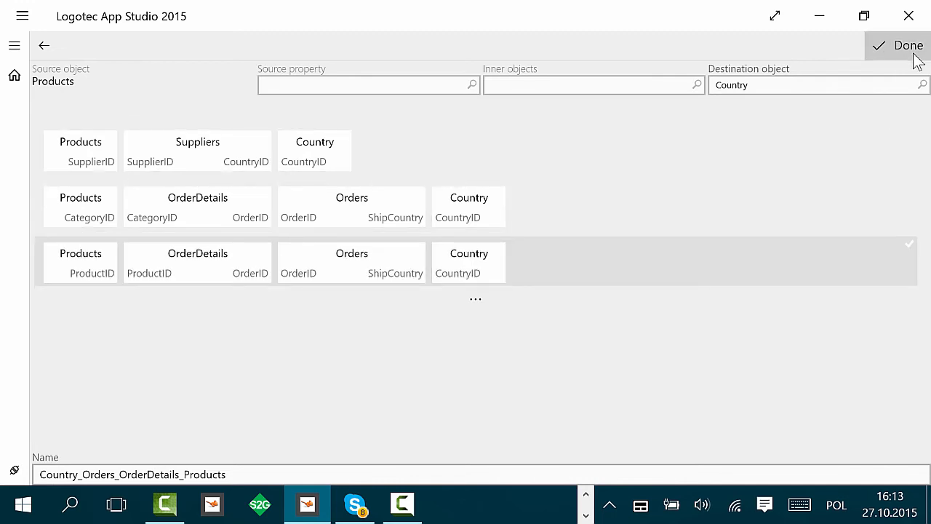
left_click(908, 47)
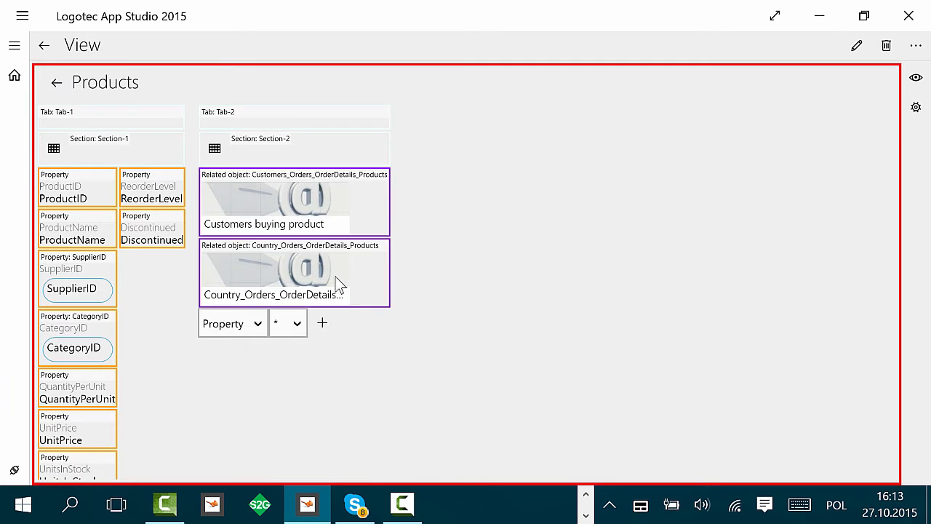
Step: Set the new related object tile's display name to "=Countries from which orders were performed"
left_click(278, 295)
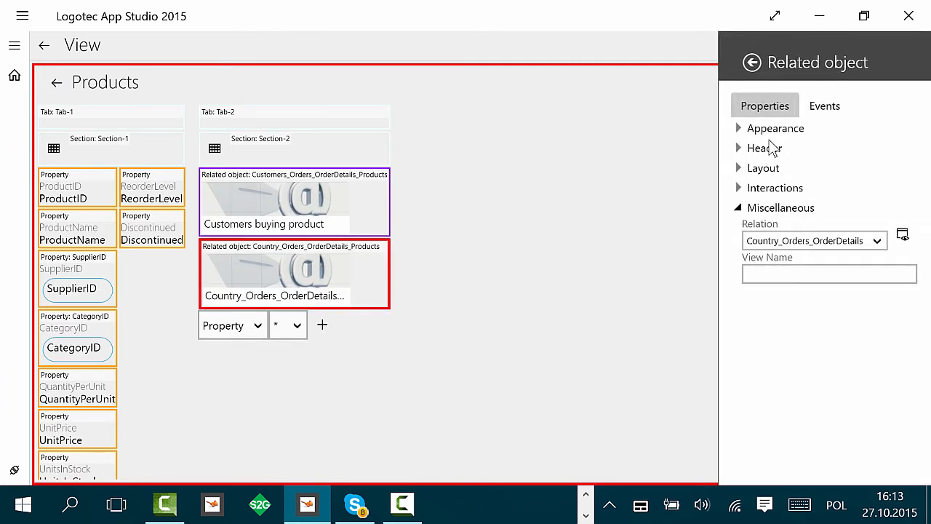
left_click(739, 129)
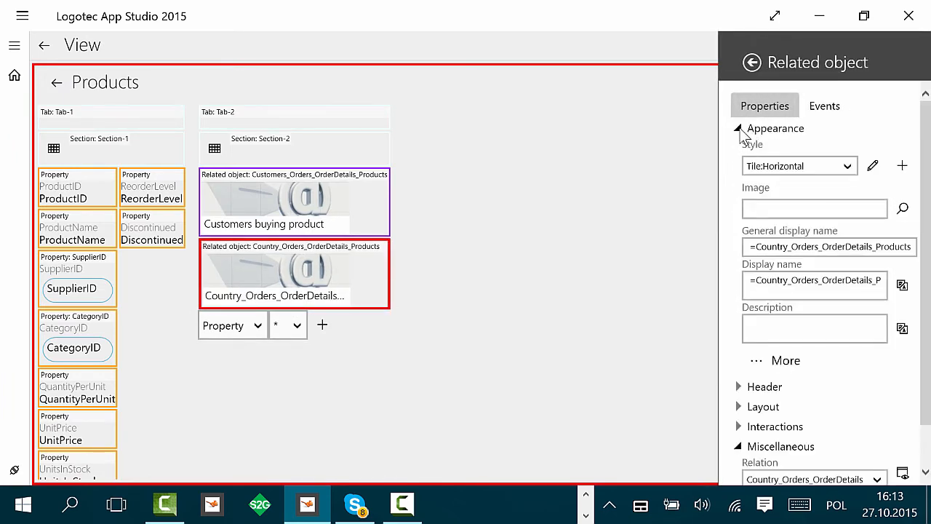
left_click(781, 284)
key("ctrl+a")
type("=Country")
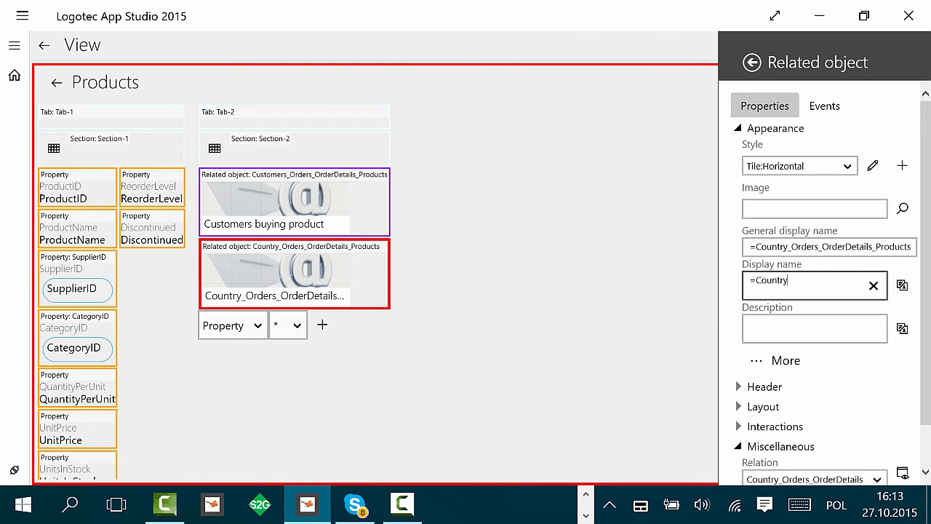
key("BackSpace")
type("ies")
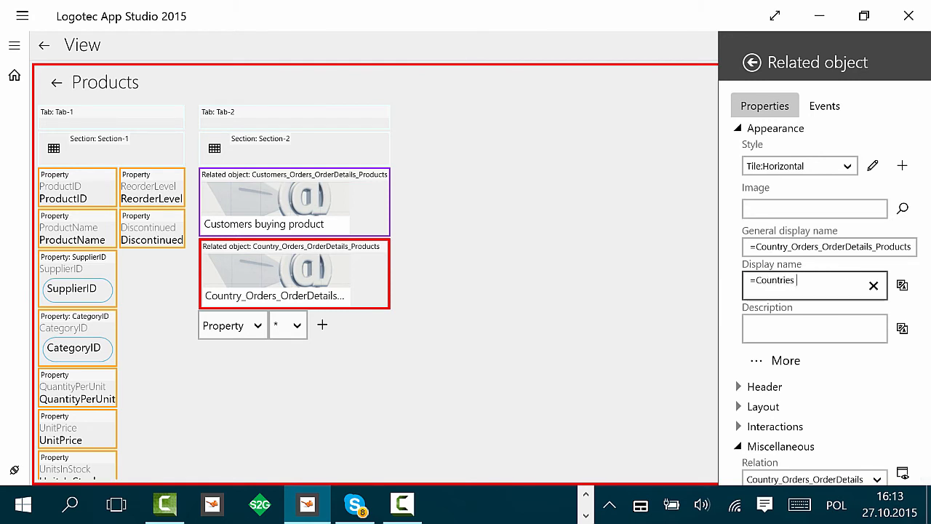
type(" from which orders w")
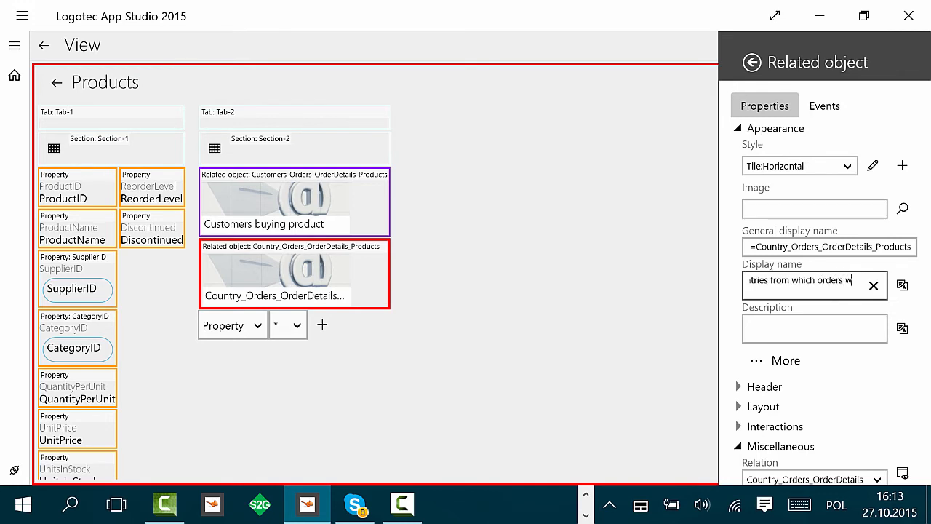
type("ere perform")
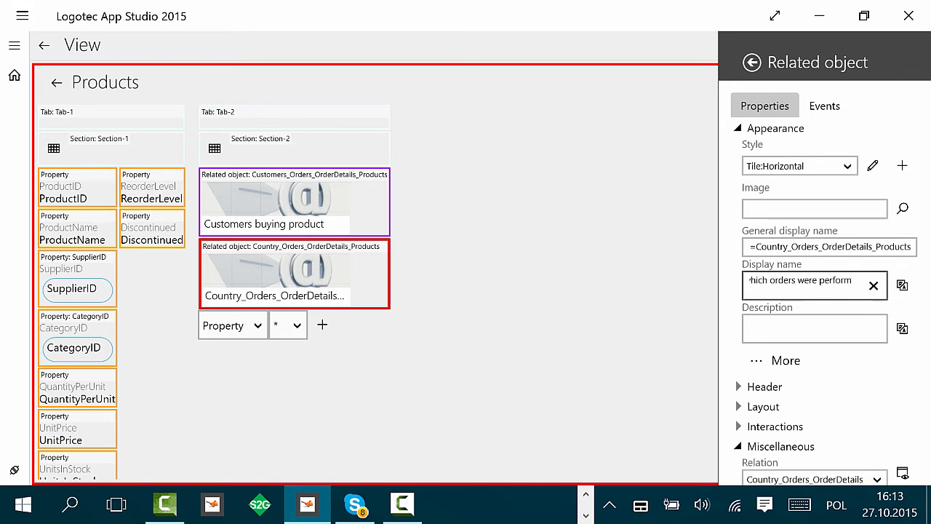
type("ed")
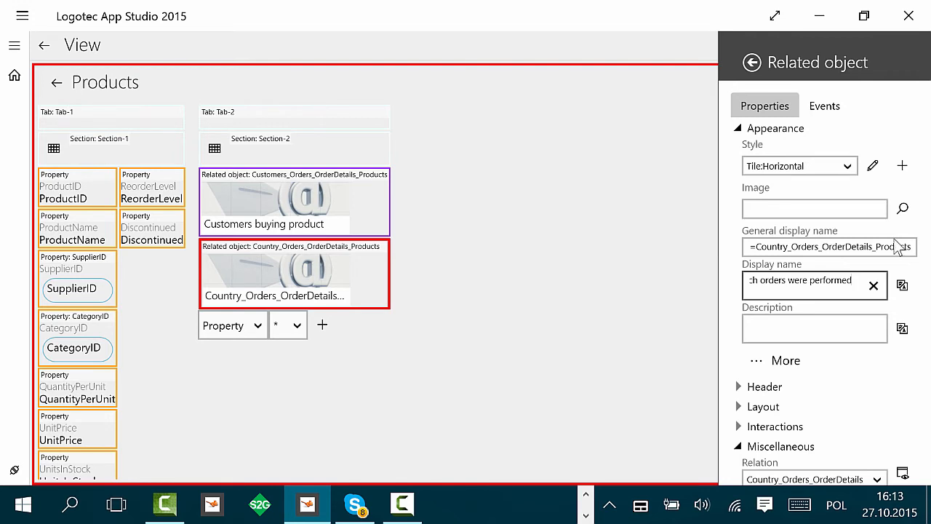
left_click(611, 260)
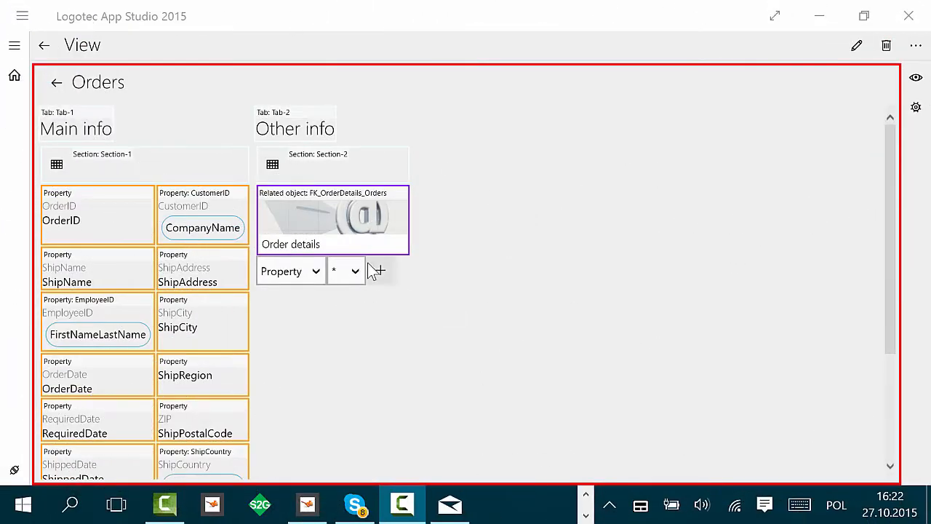
Step: Change the Order details related object on the Orders view to the Grid style
left_click(350, 217)
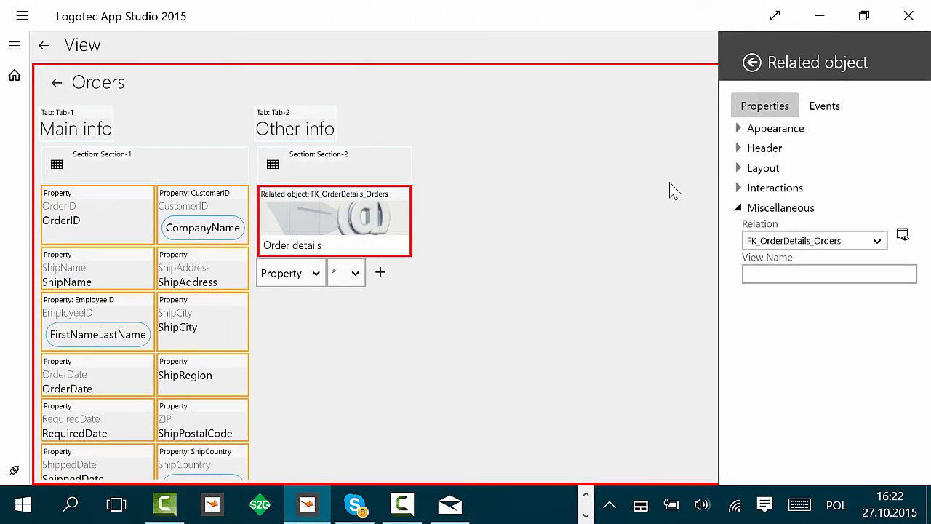
left_click(739, 129)
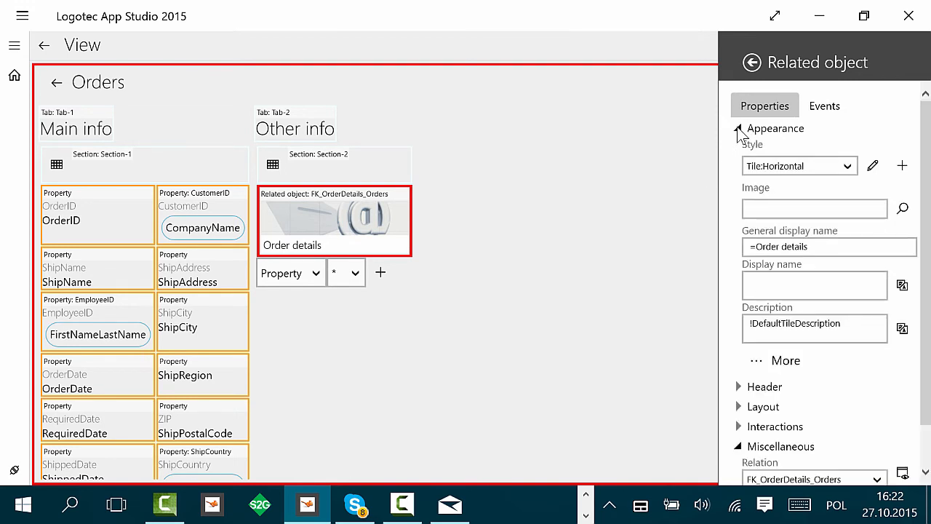
left_click(817, 177)
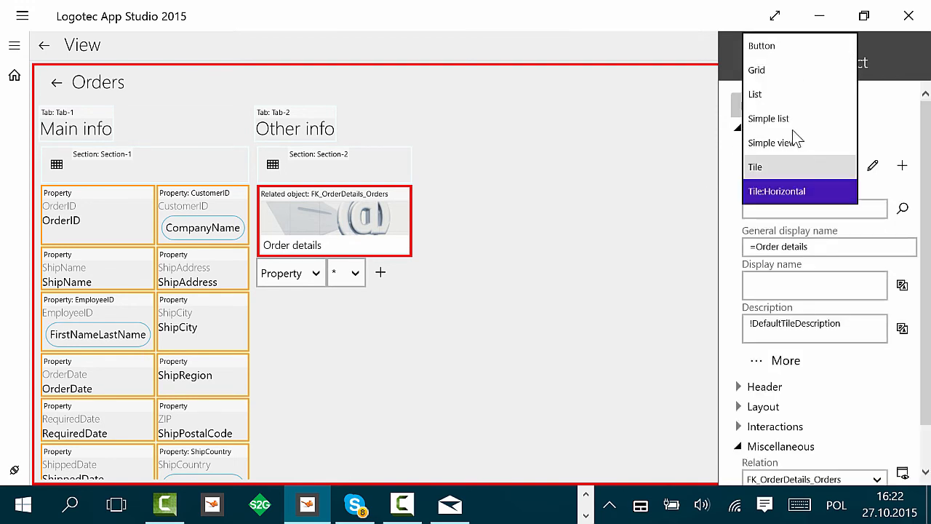
left_click(794, 68)
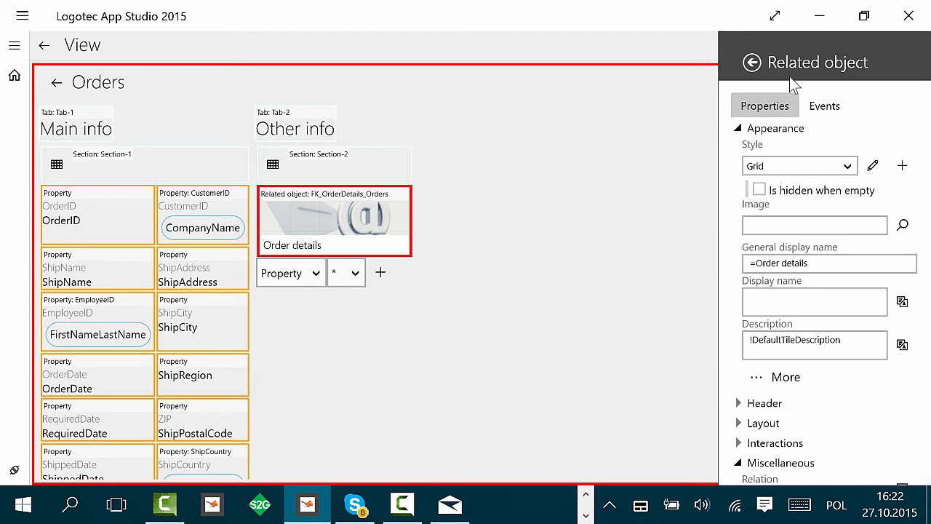
left_click(654, 186)
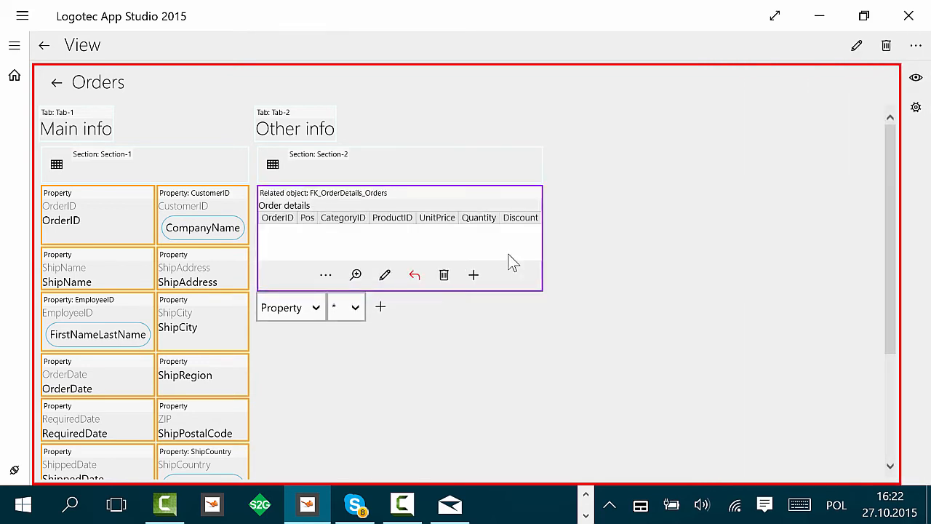
Step: Open the Order details grid's column layout and remove the OrderID and CategoryID columns
left_click(484, 207)
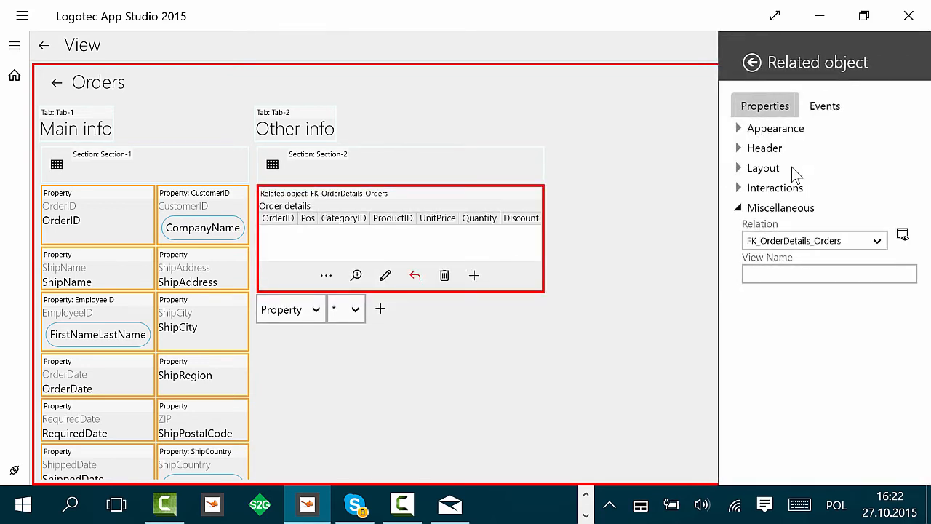
left_click(765, 131)
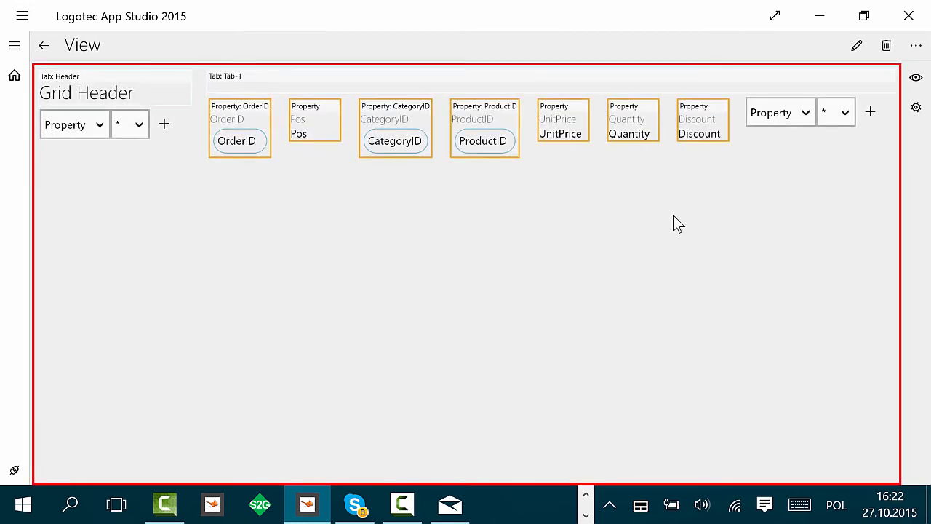
right_click(237, 116)
left_click(282, 119)
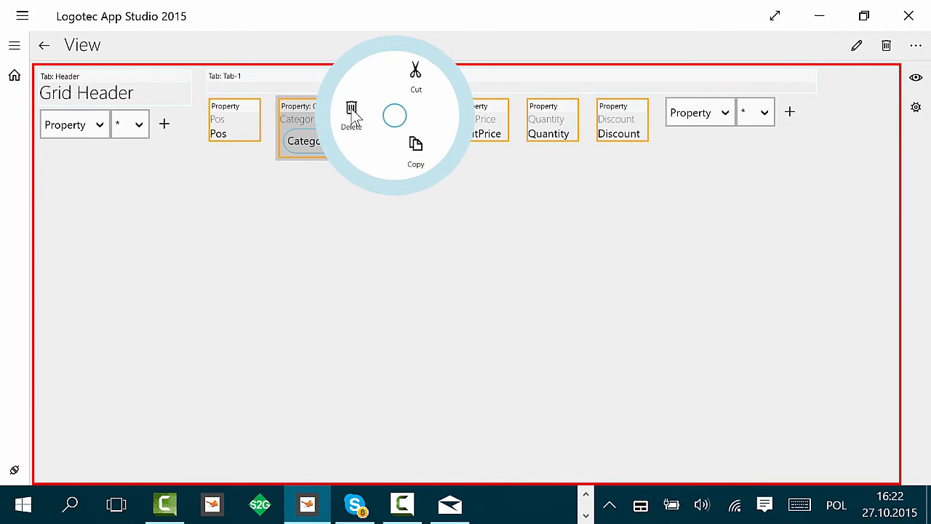
left_click(352, 123)
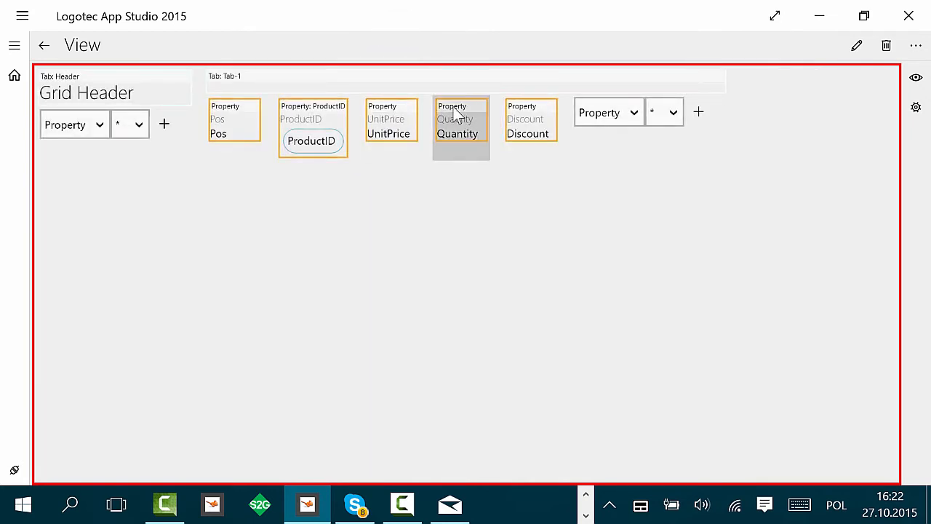
Step: Make the ProductID column's reference display show ProductName in place of ProductID, and return to the view
left_click(317, 132)
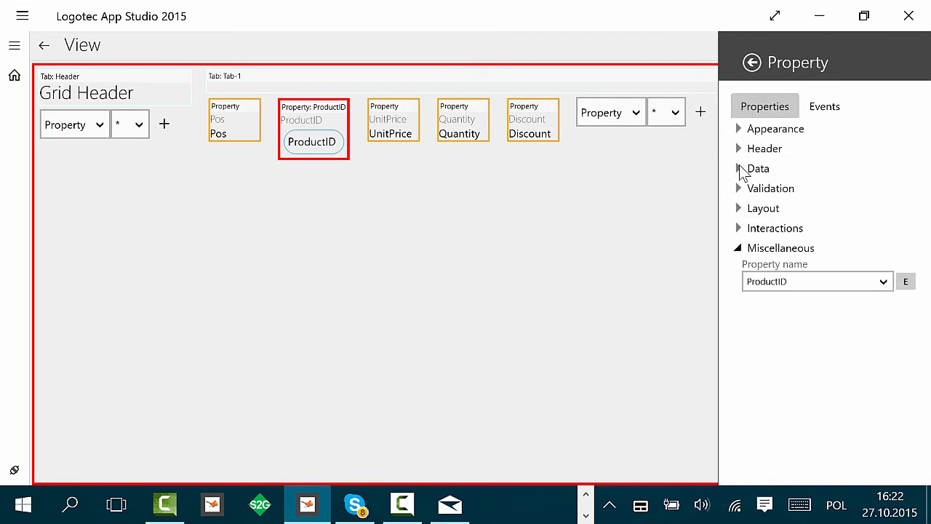
left_click(740, 168)
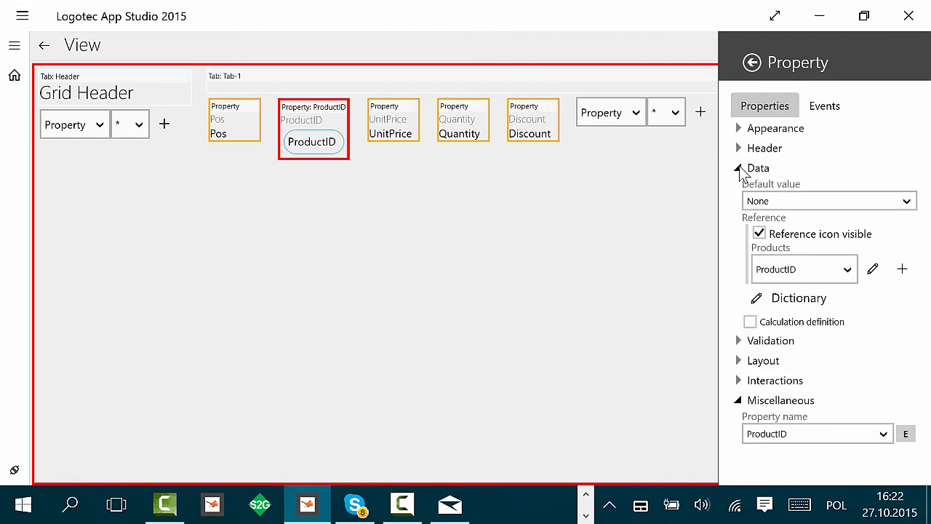
left_click(874, 270)
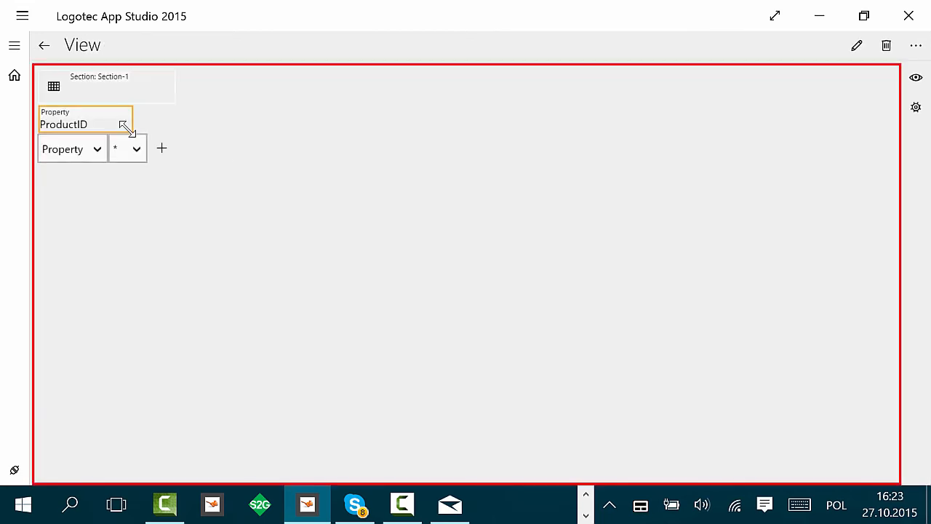
right_click(122, 129)
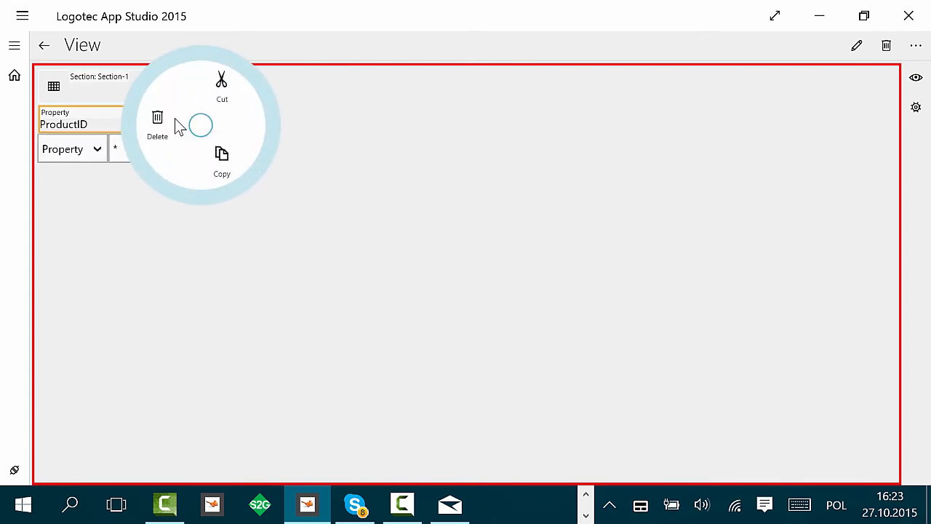
left_click(157, 127)
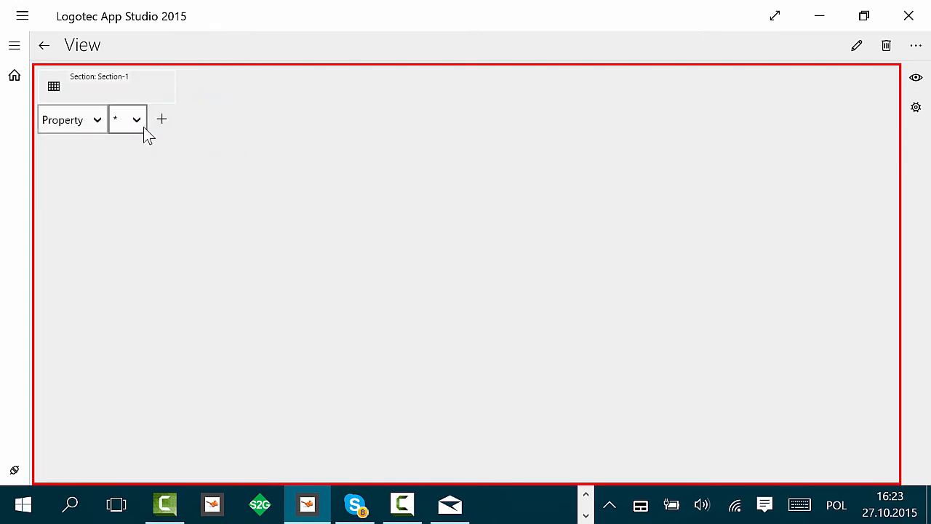
left_click(137, 123)
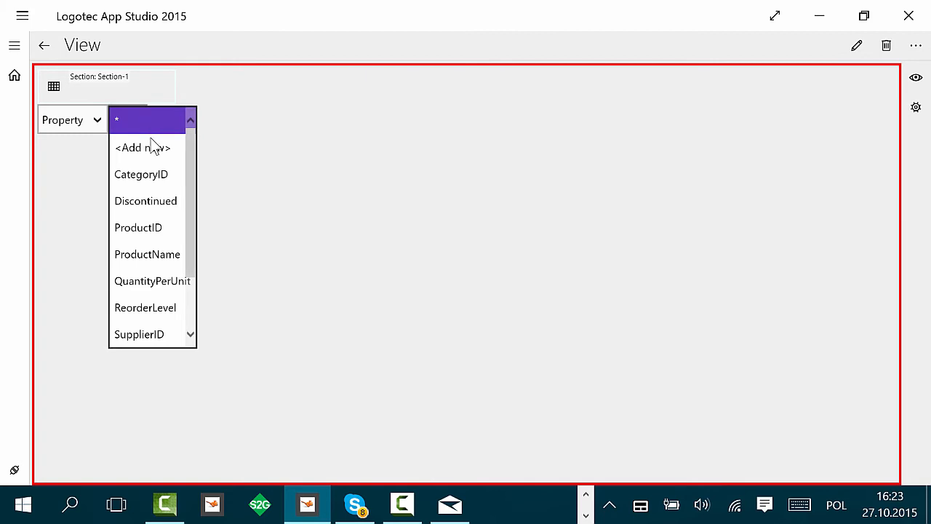
left_click(159, 260)
left_click(215, 120)
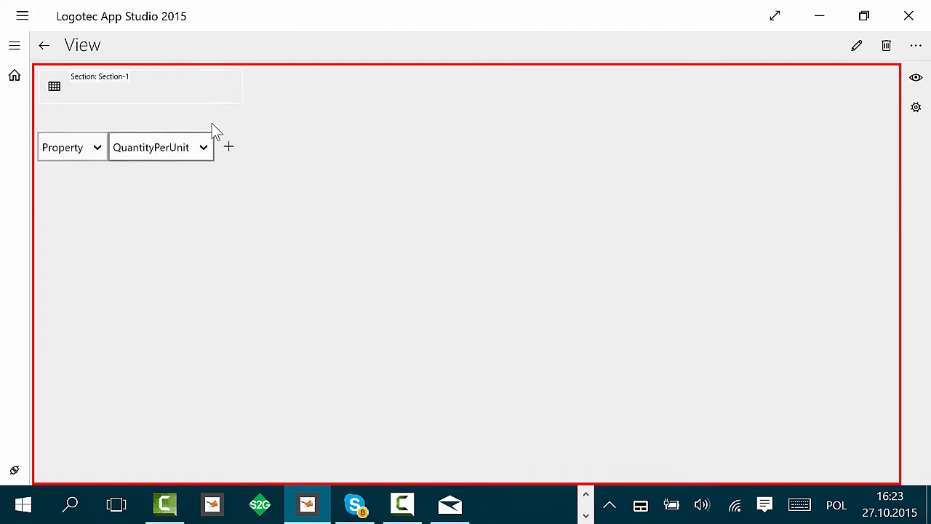
left_click(44, 45)
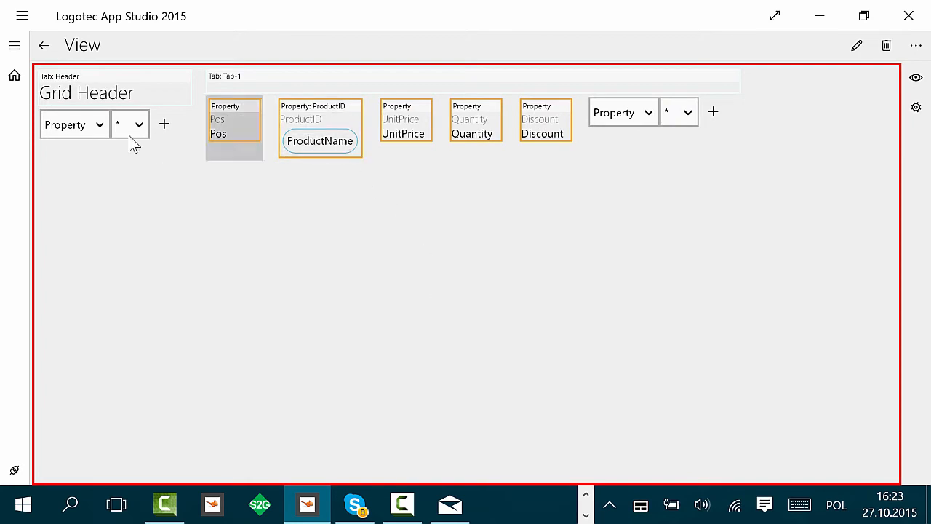
left_click(53, 51)
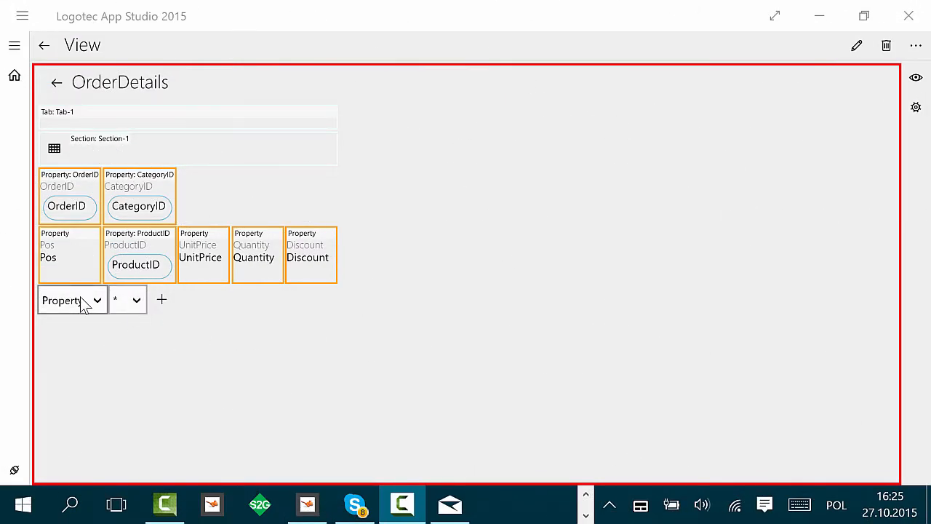
Step: Add a new property named Price to the OrderDetails view and place it after Discount
left_click(136, 301)
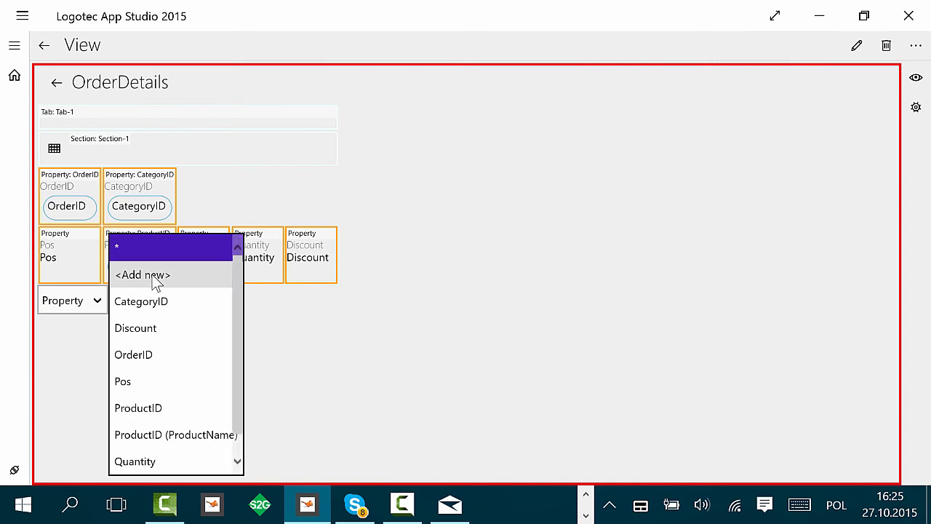
left_click(146, 275)
left_click(215, 301)
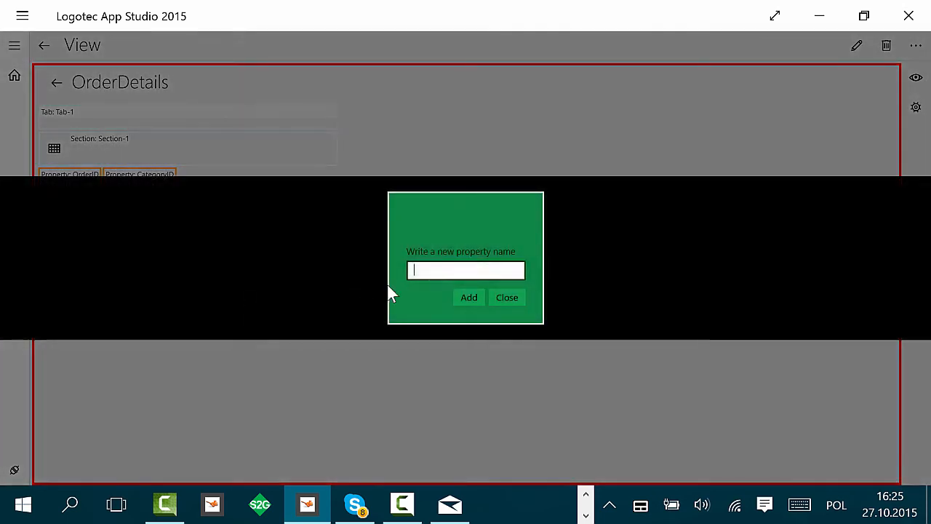
type("Price")
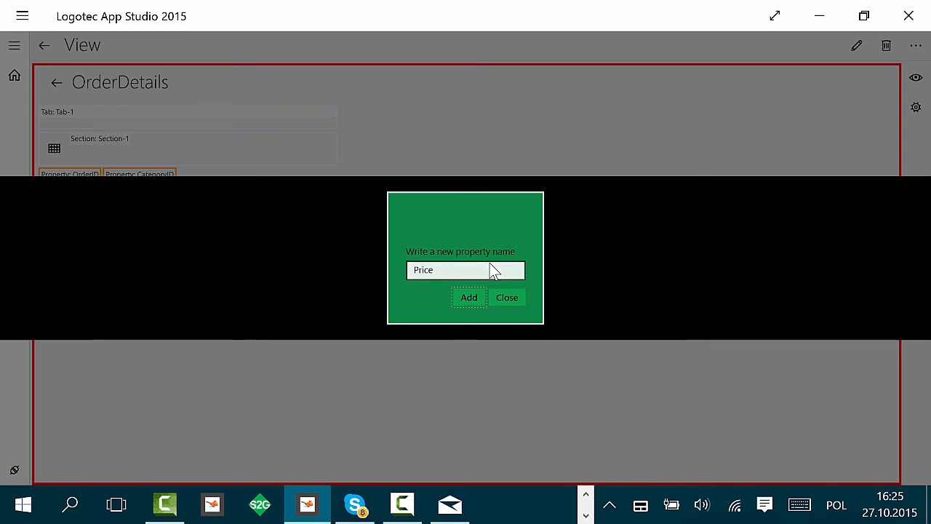
left_click(474, 297)
left_click(475, 297)
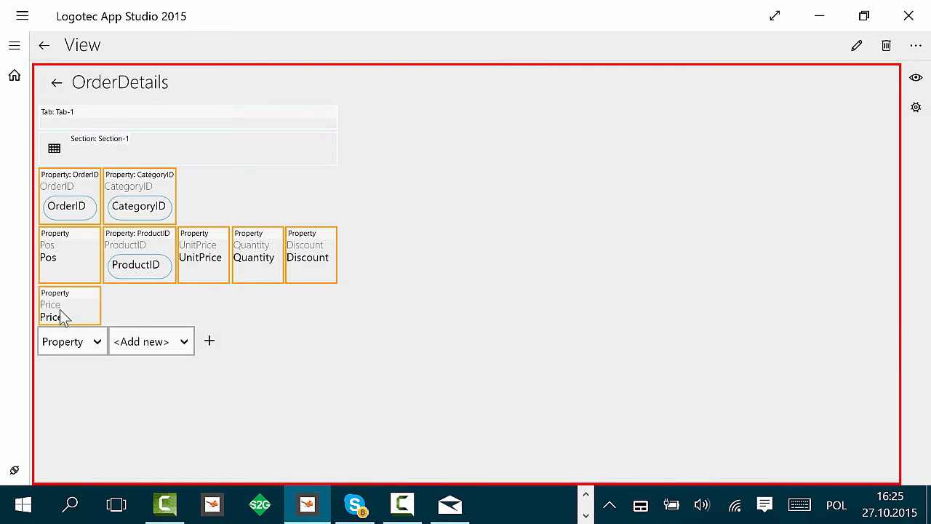
left_click_drag(62, 316, 374, 267)
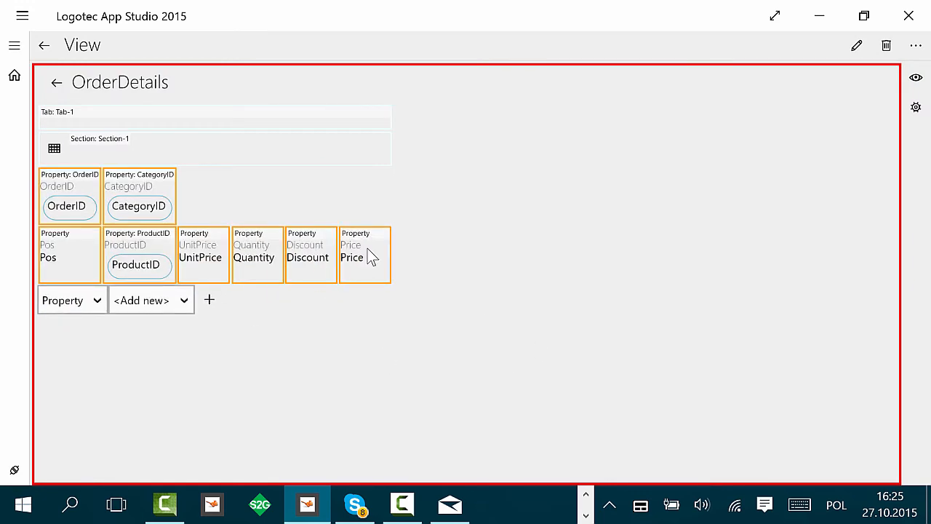
Step: Set the data type of the Price property on the OrderDetails view to Decimal
left_click(368, 248)
left_click(371, 248)
left_click(370, 268)
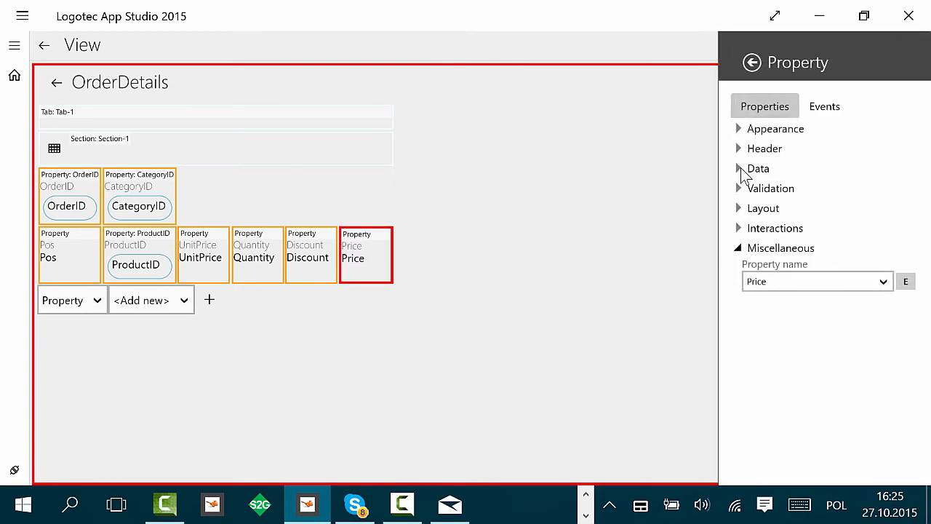
left_click(740, 168)
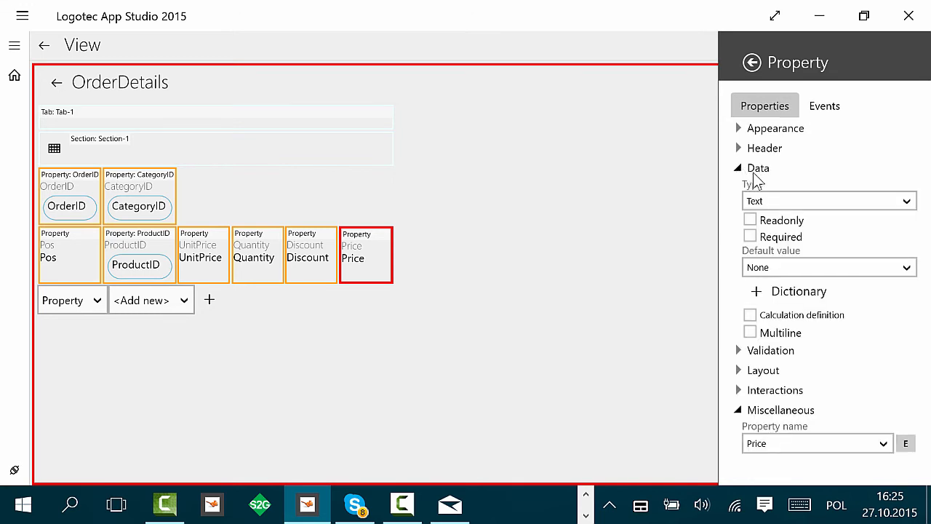
left_click(797, 194)
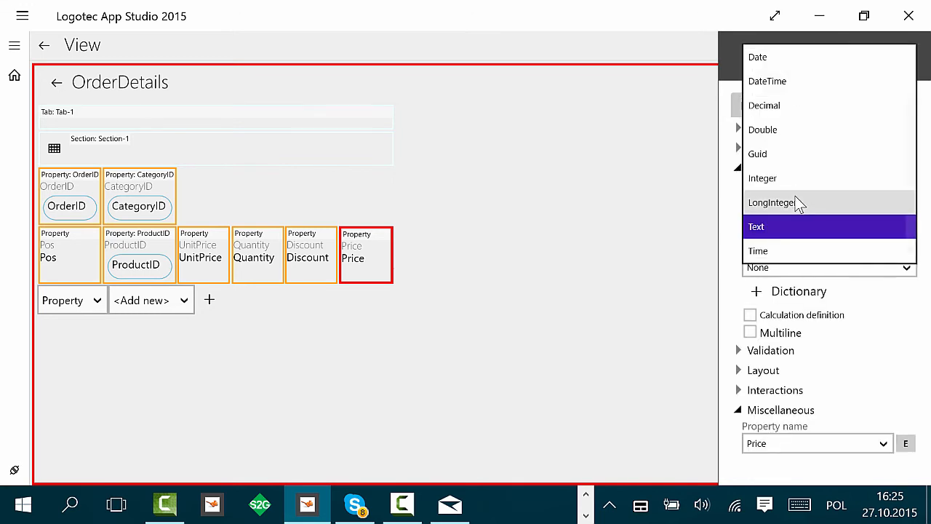
left_click(762, 106)
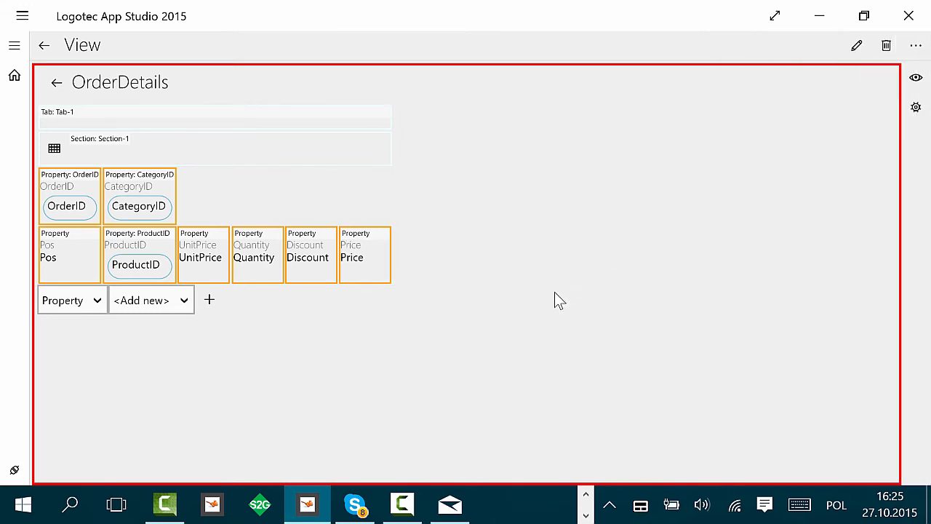
Step: Enable a calculation definition for the Price property and open its value function editor
left_click(372, 251)
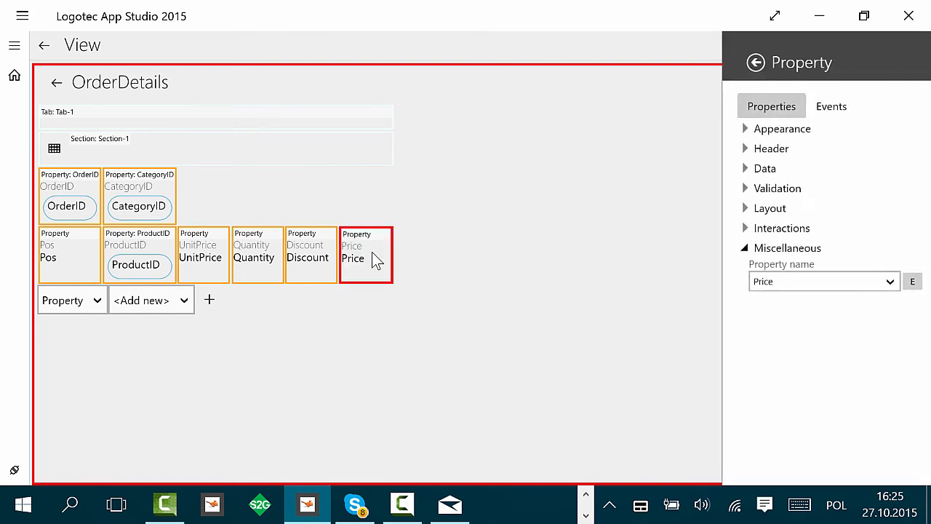
left_click(745, 191)
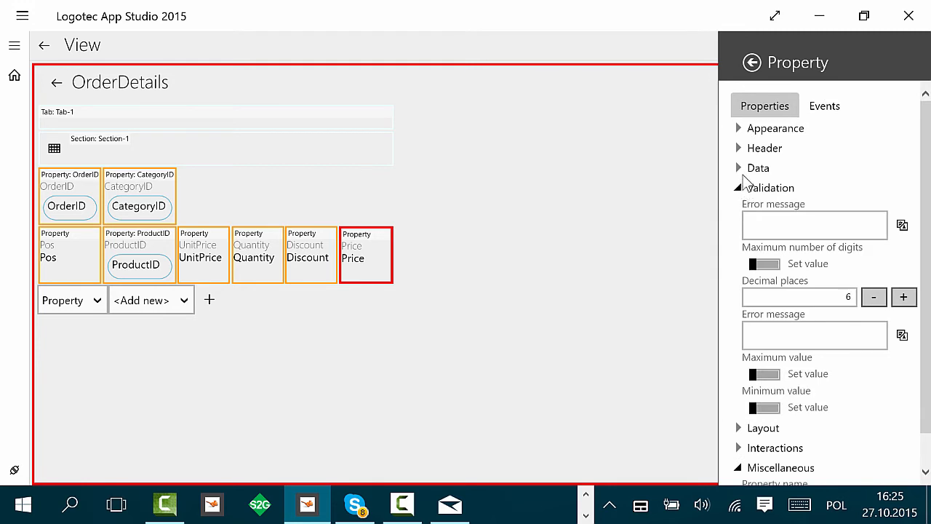
left_click(743, 174)
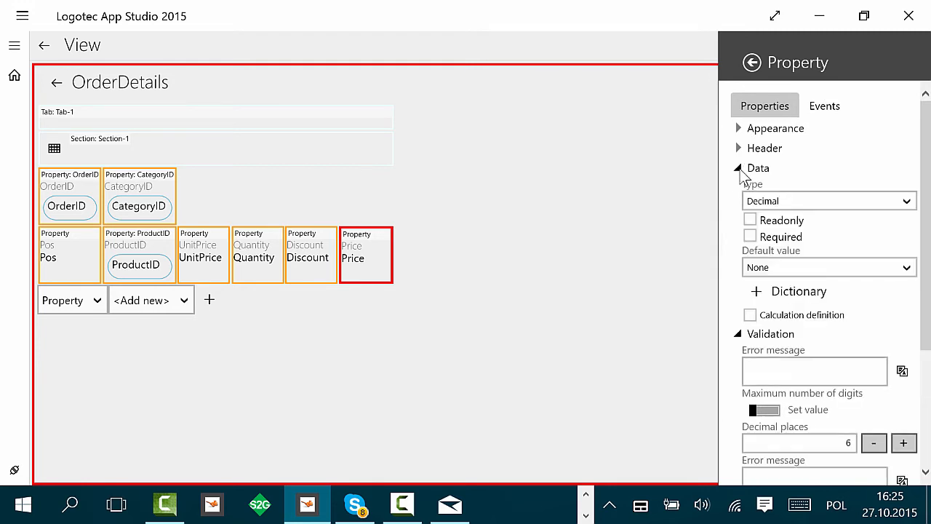
left_click(750, 314)
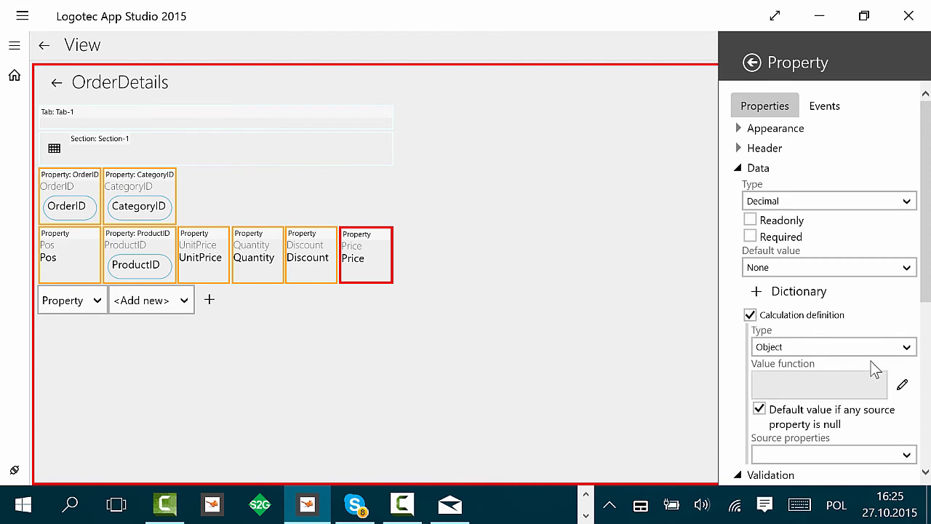
left_click(903, 388)
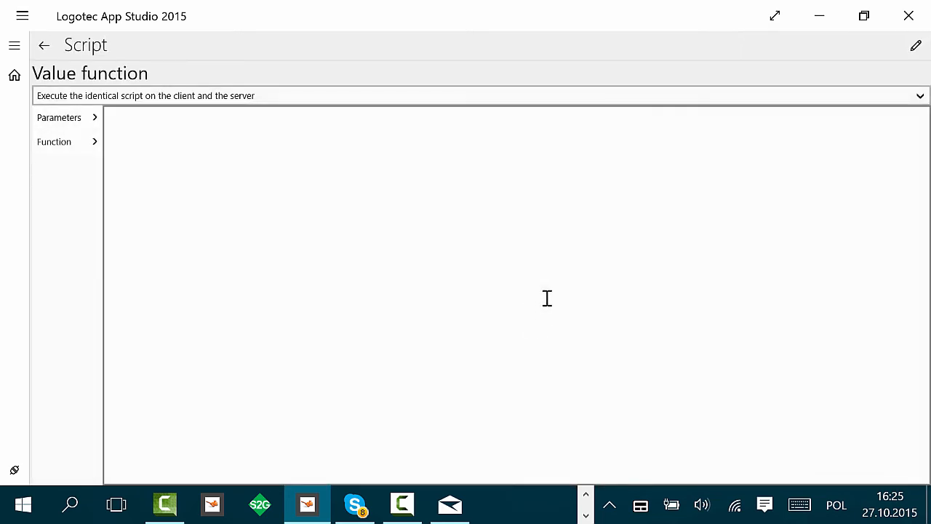
Step: Write the value function di.GetDecimal('UnitPrice')*di.GetInteger('Quantity')*(1-di.GetDecimal('Discount')) and return to the view
left_click(77, 126)
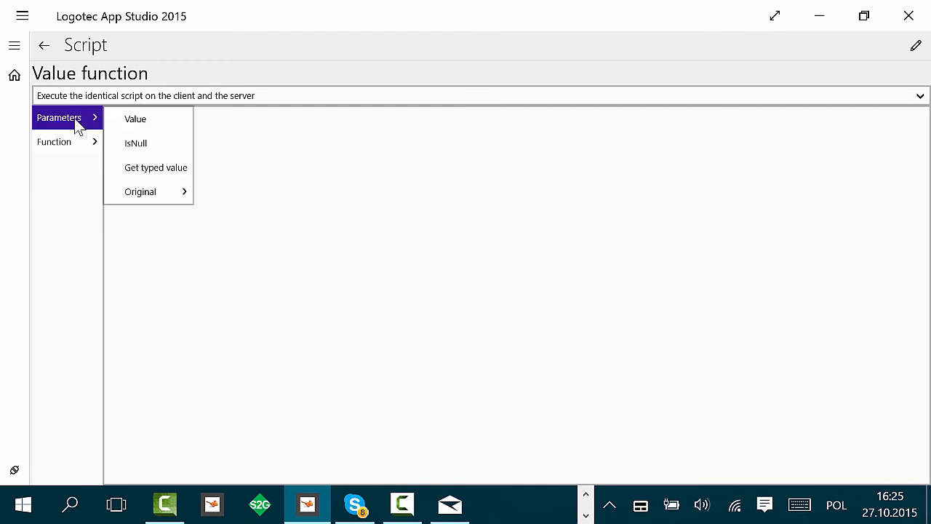
left_click(129, 170)
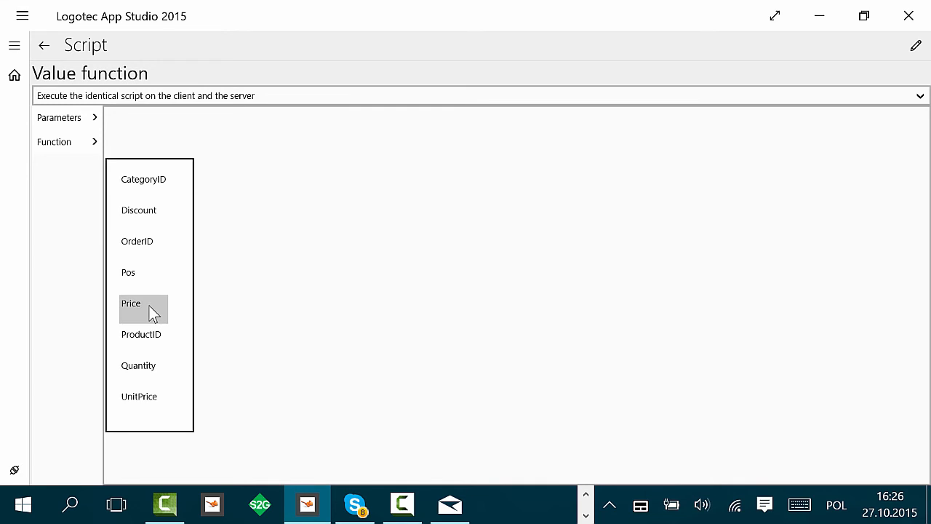
left_click(145, 393)
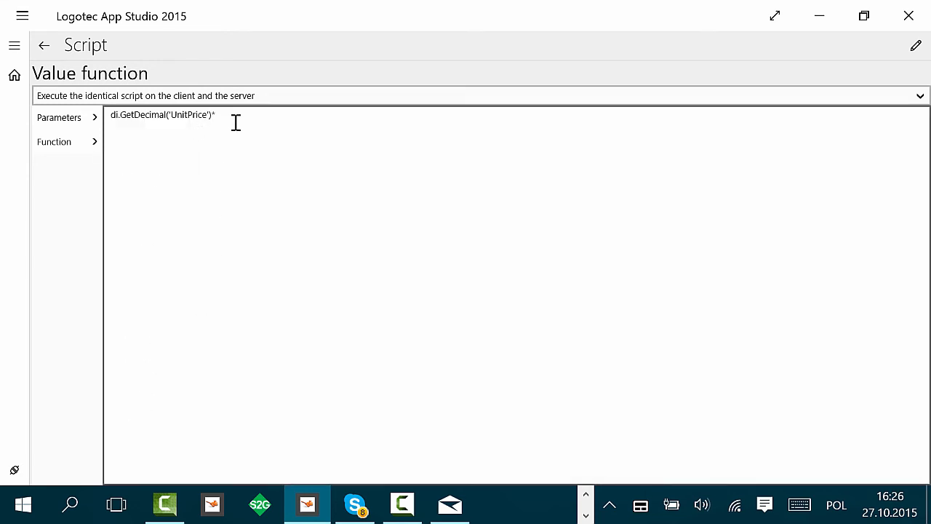
left_click(43, 118)
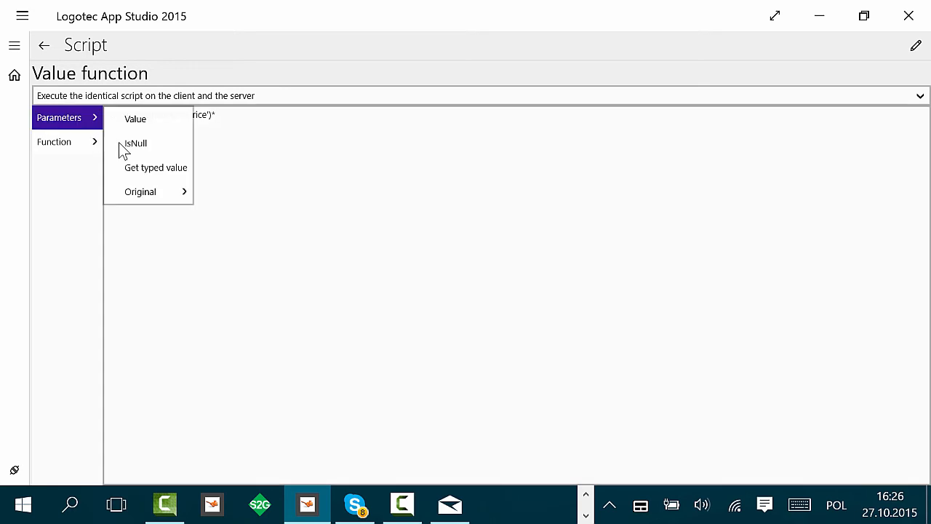
left_click(64, 142)
left_click(100, 125)
left_click(166, 172)
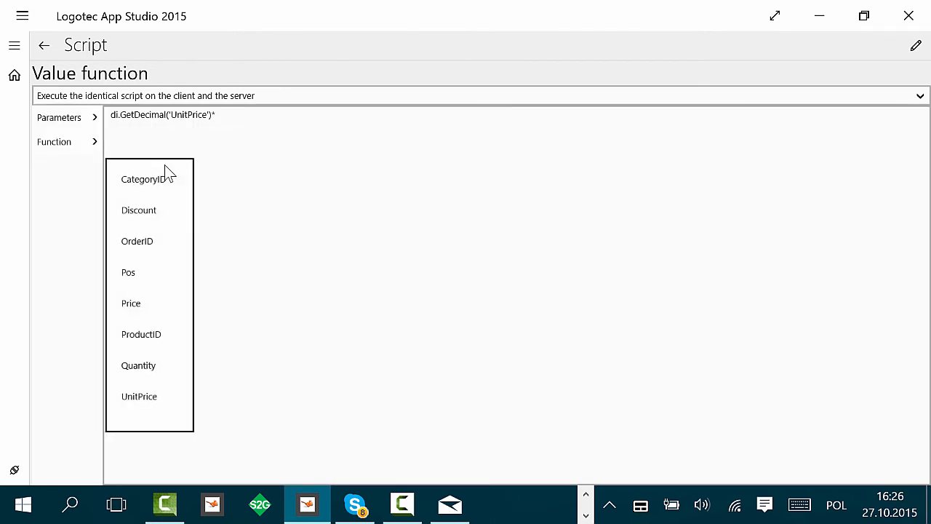
left_click(149, 368)
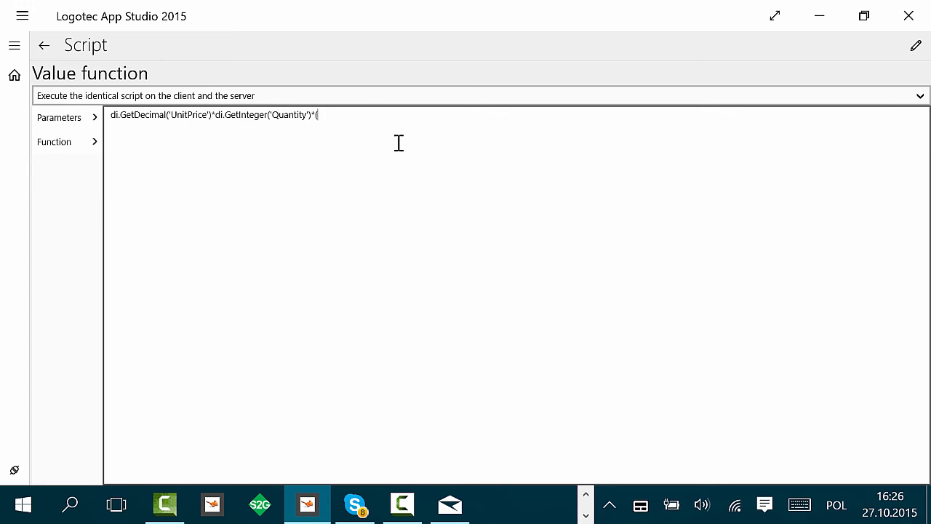
left_click(64, 121)
left_click(147, 172)
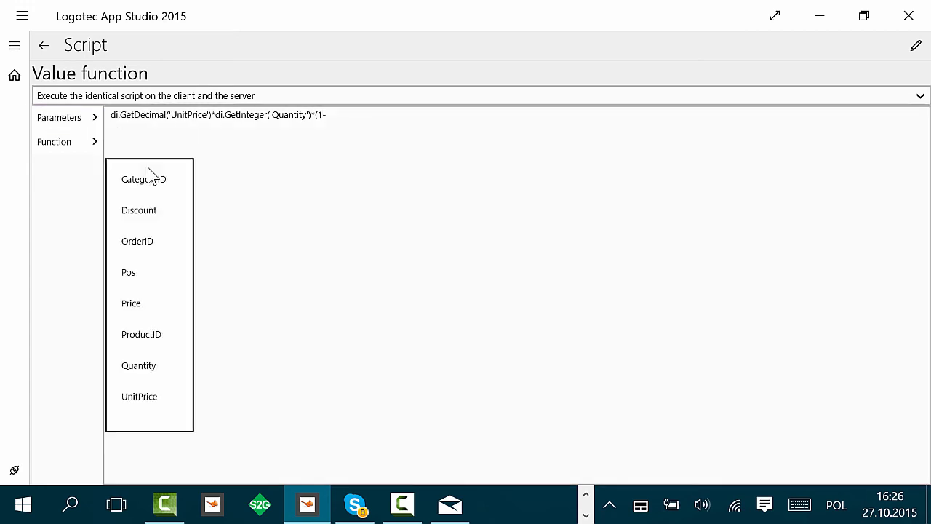
left_click(148, 211)
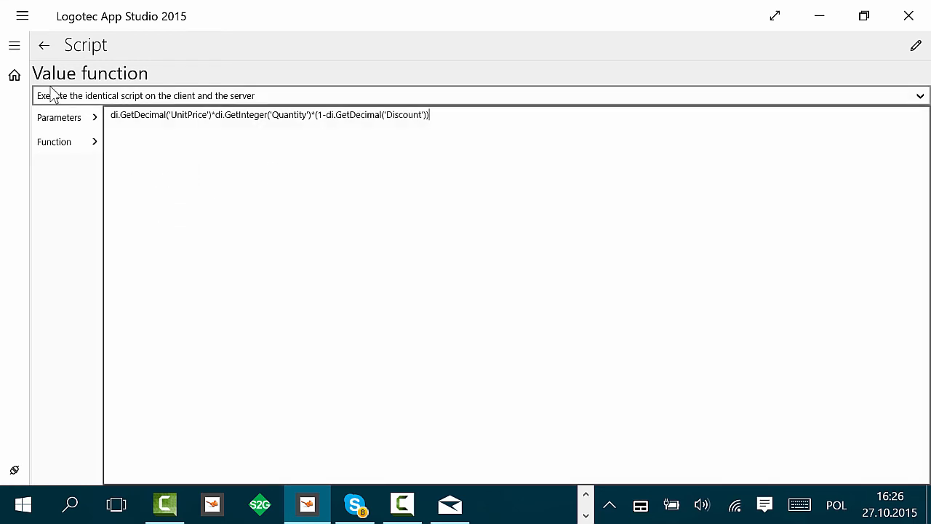
left_click(44, 46)
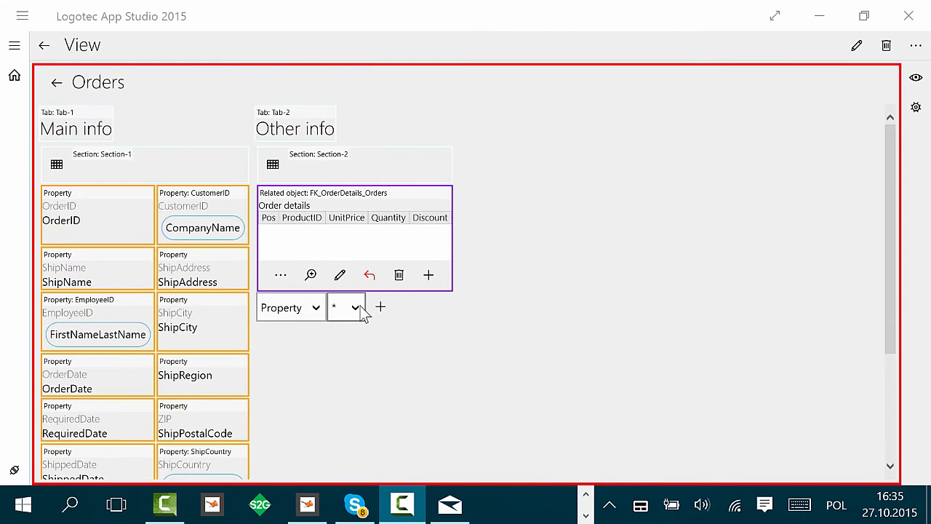
Step: Add a new property named Order price to the Orders view below the Order details grid
left_click(360, 308)
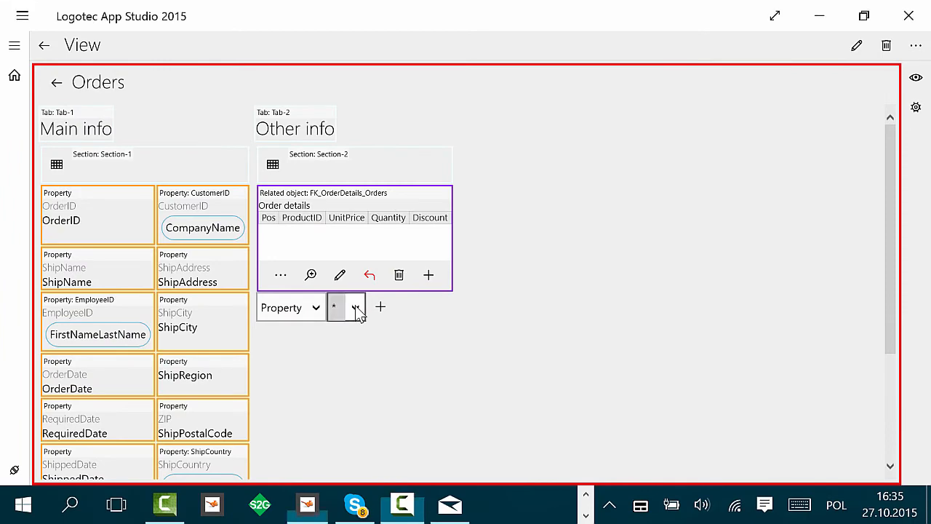
left_click(391, 290)
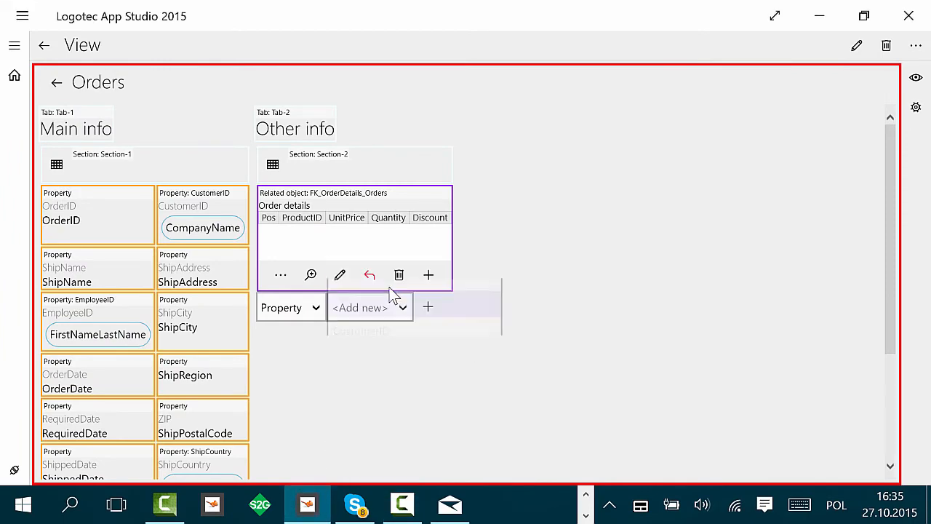
left_click(429, 305)
left_click(473, 272)
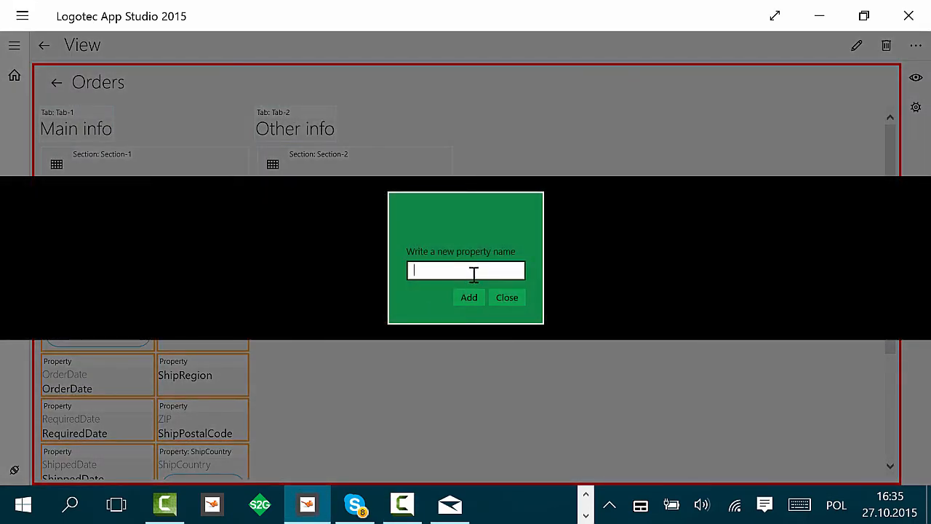
type("Order price")
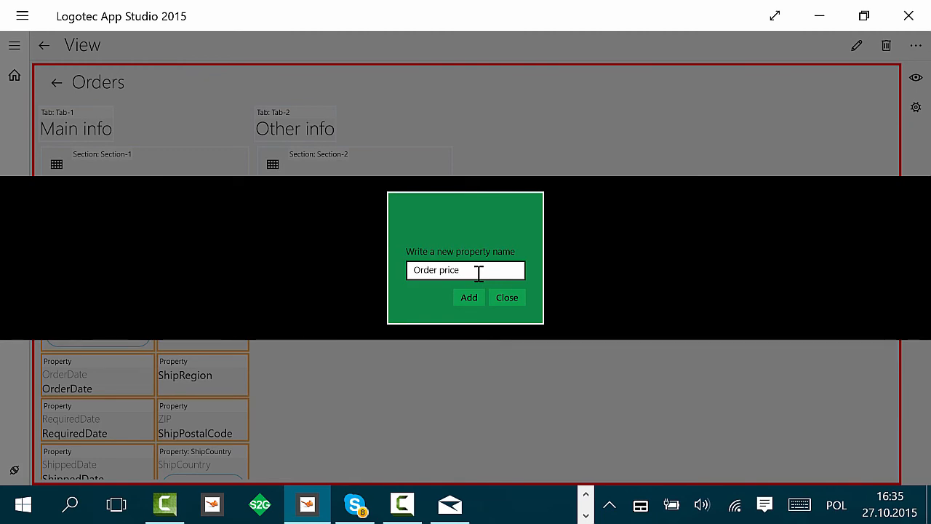
left_click(459, 295)
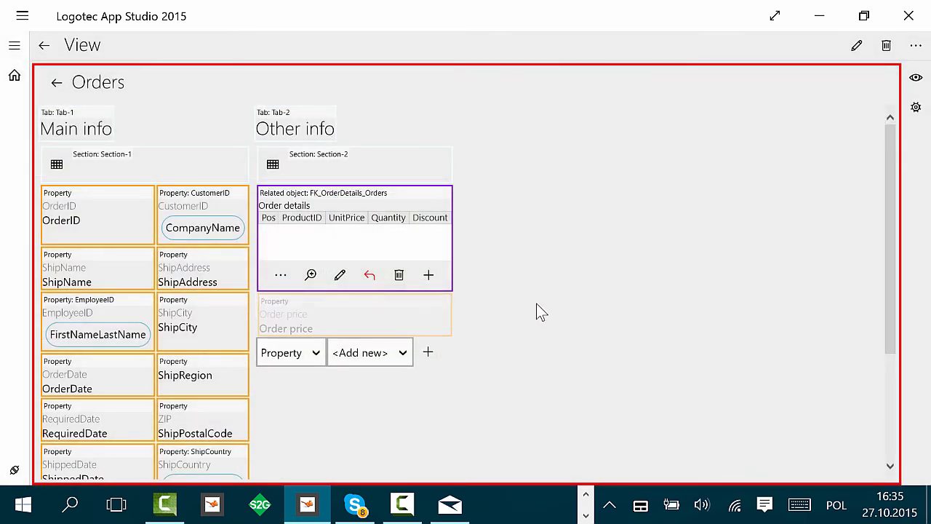
Step: Set the Order price property's data type to Decimal
left_click(370, 325)
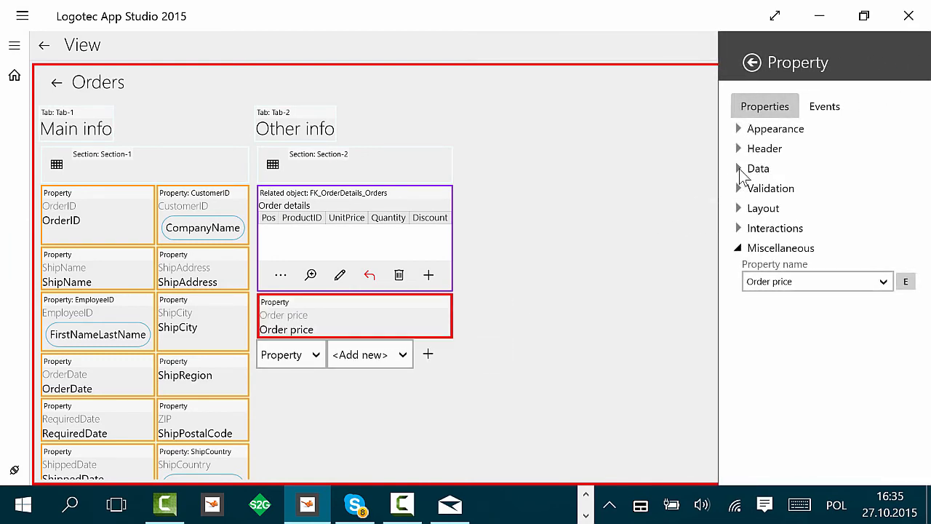
left_click(739, 169)
left_click(773, 201)
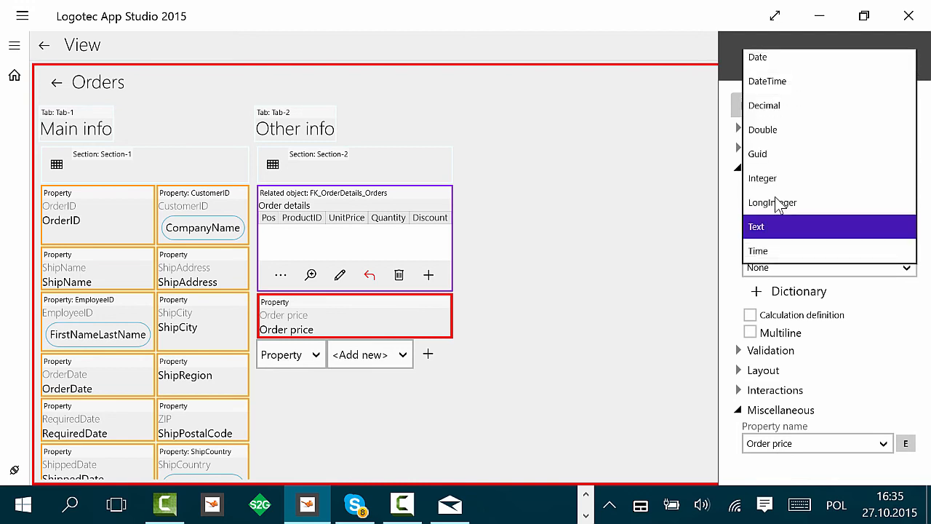
left_click(788, 110)
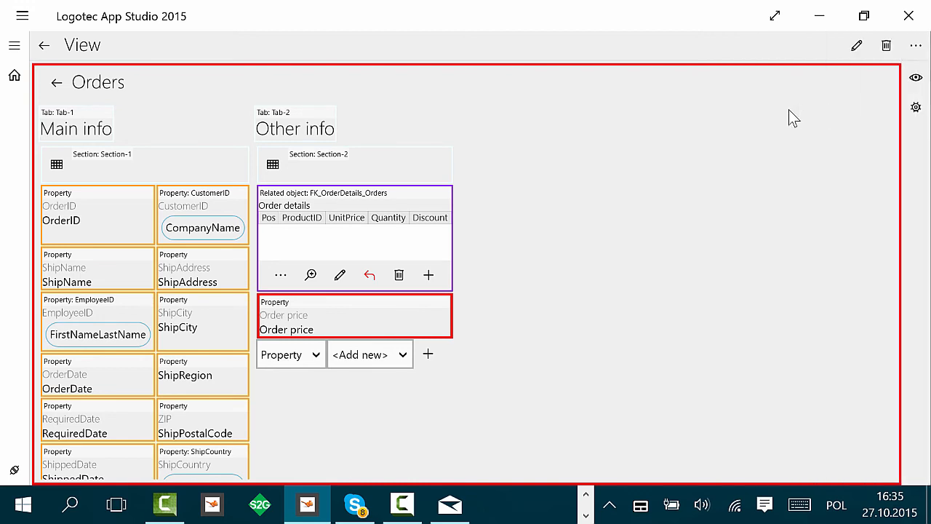
Step: Give Order price an Aggregate calculation definition using Sum over the FK_OrderDetails_Orders relation
left_click(397, 317)
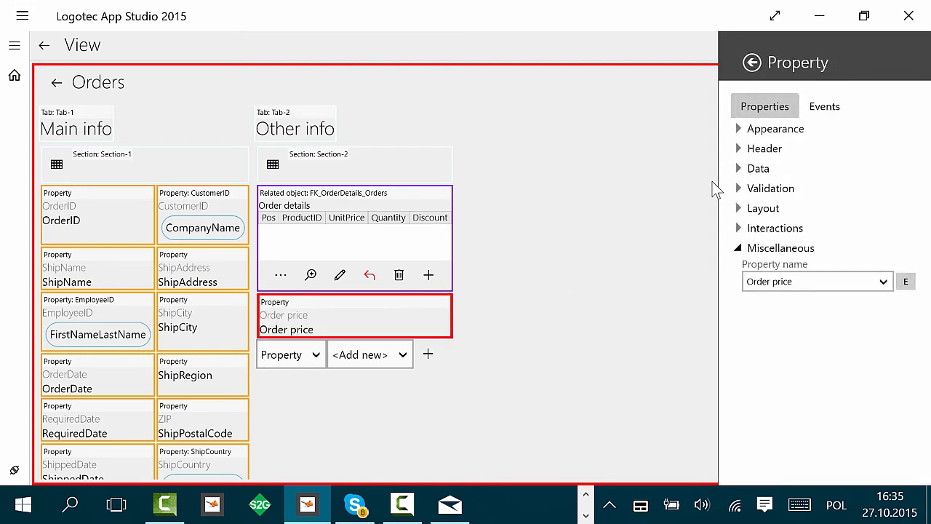
left_click(740, 168)
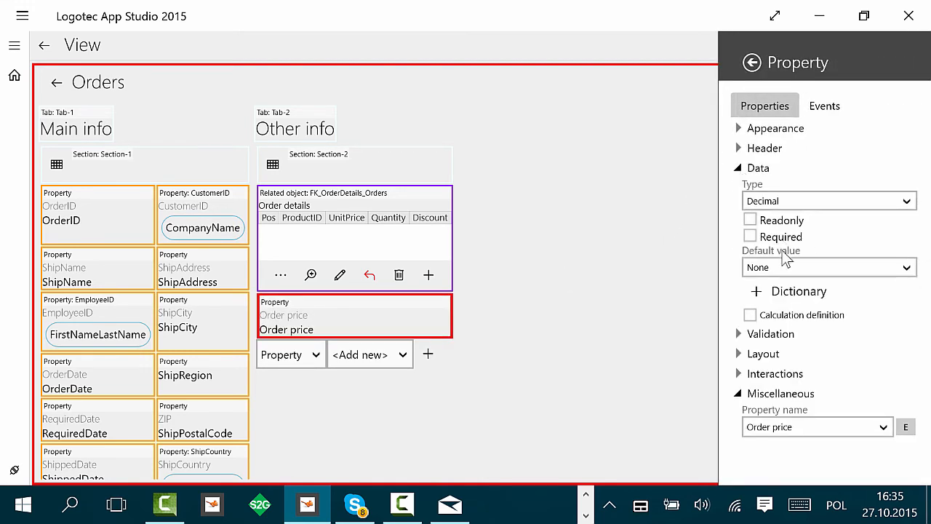
left_click(749, 315)
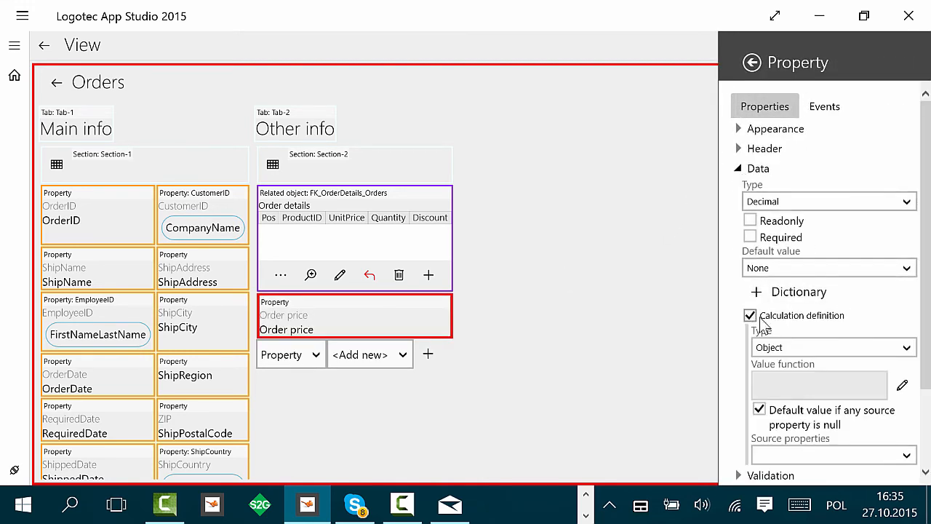
left_click(813, 350)
left_click(796, 374)
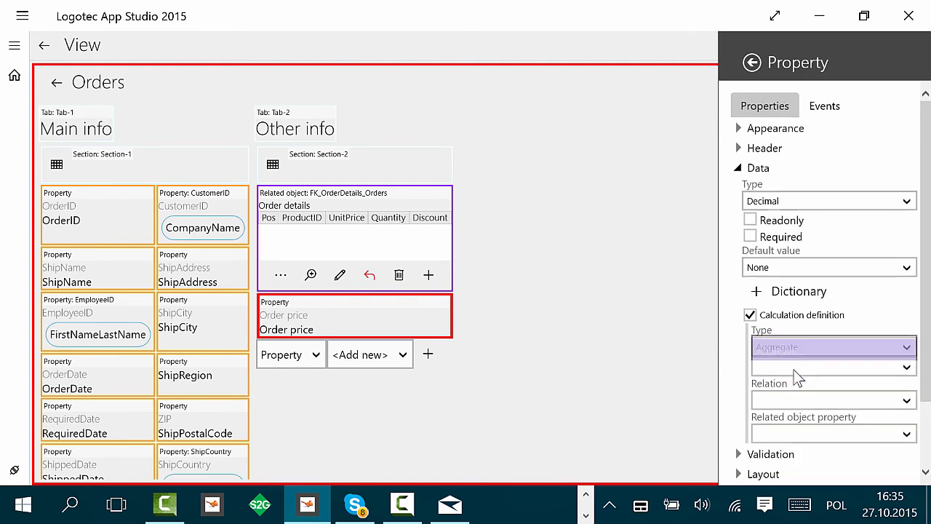
left_click(795, 371)
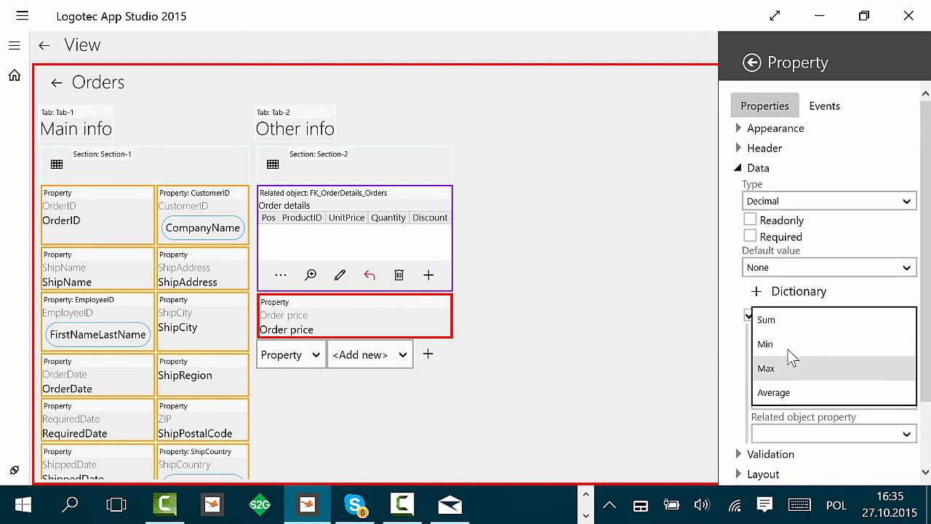
left_click(789, 323)
left_click(800, 400)
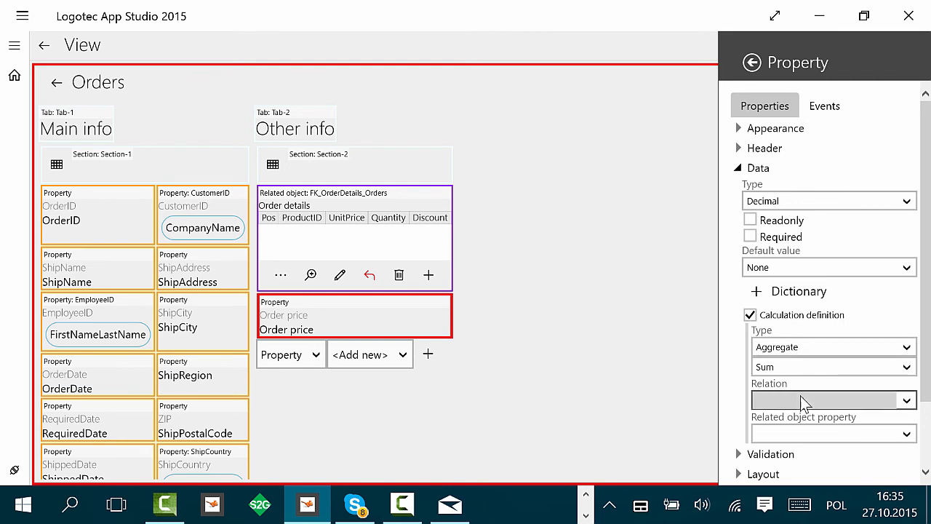
left_click(806, 409)
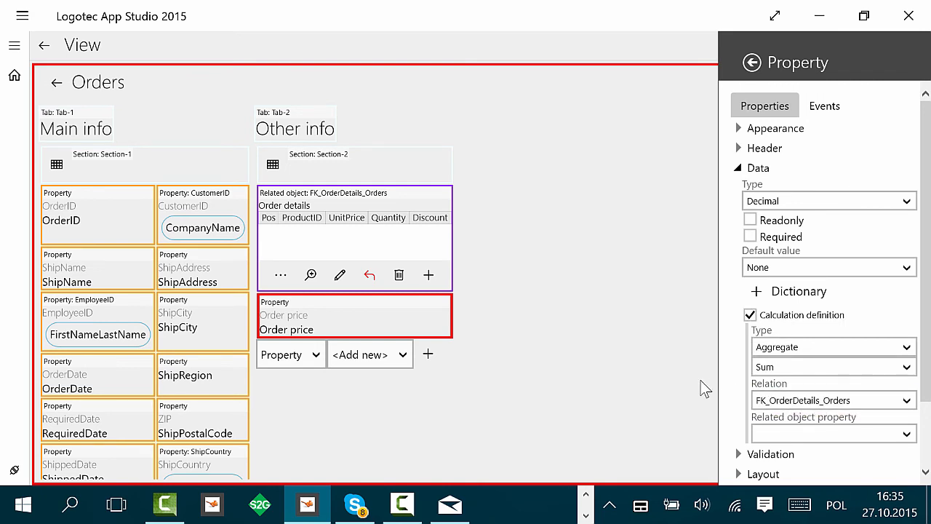
left_click(677, 388)
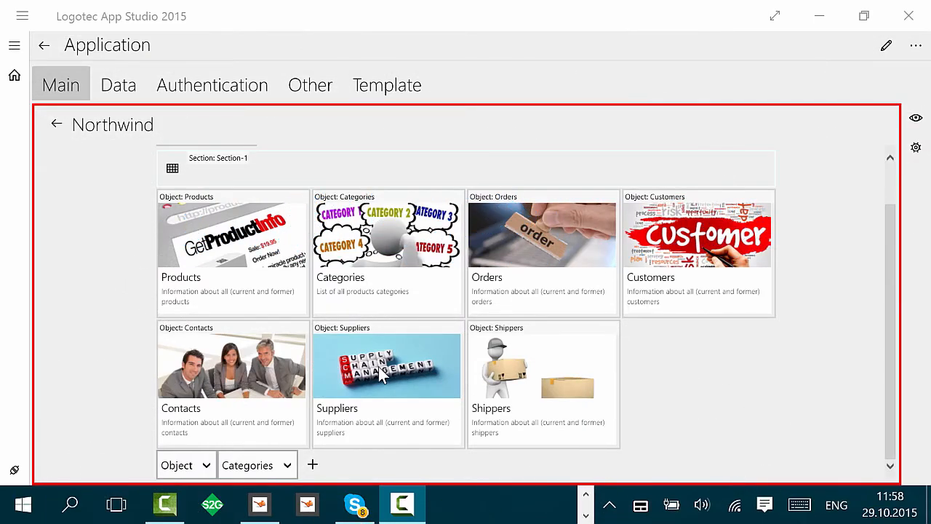
Step: Reorder the Northwind main page tiles so Shippers comes before Suppliers
left_click_drag(385, 380, 610, 384)
left_click_drag(550, 373, 390, 370)
left_click_drag(685, 378, 534, 375)
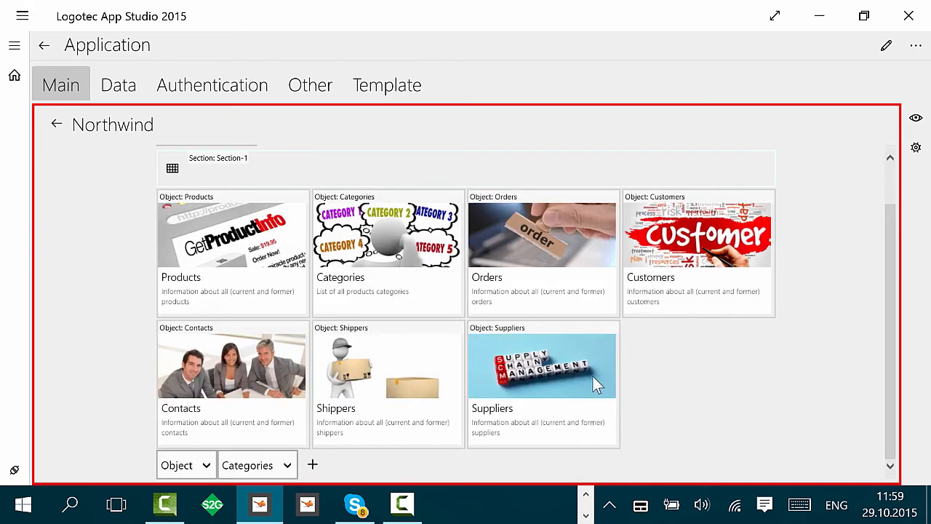
Step: Run the Northwind application and sign in as admin with the account password
left_click(43, 45)
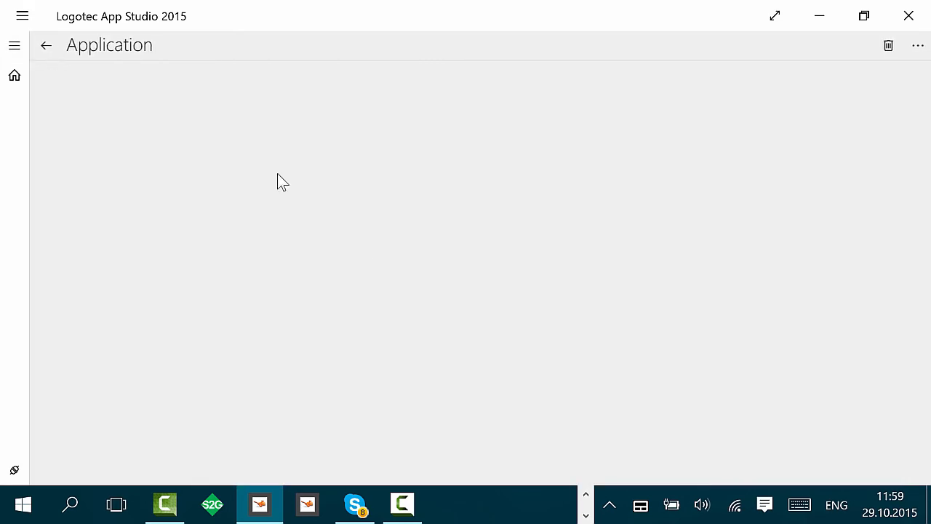
left_click(267, 251)
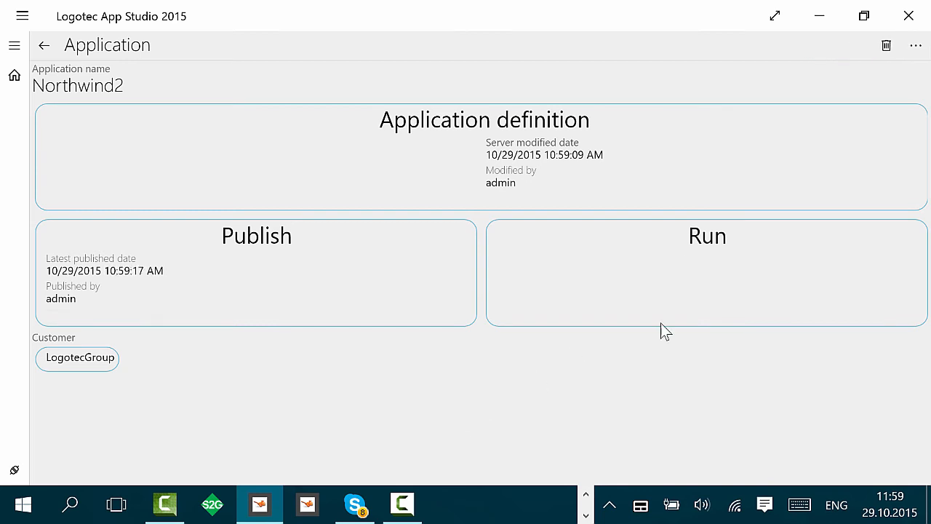
left_click(695, 259)
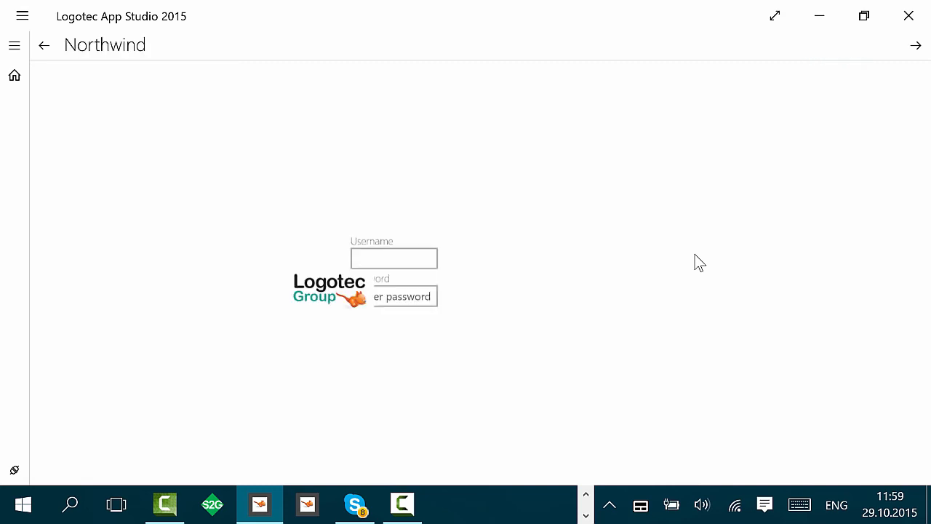
type("admin")
key("Tab")
type("a")
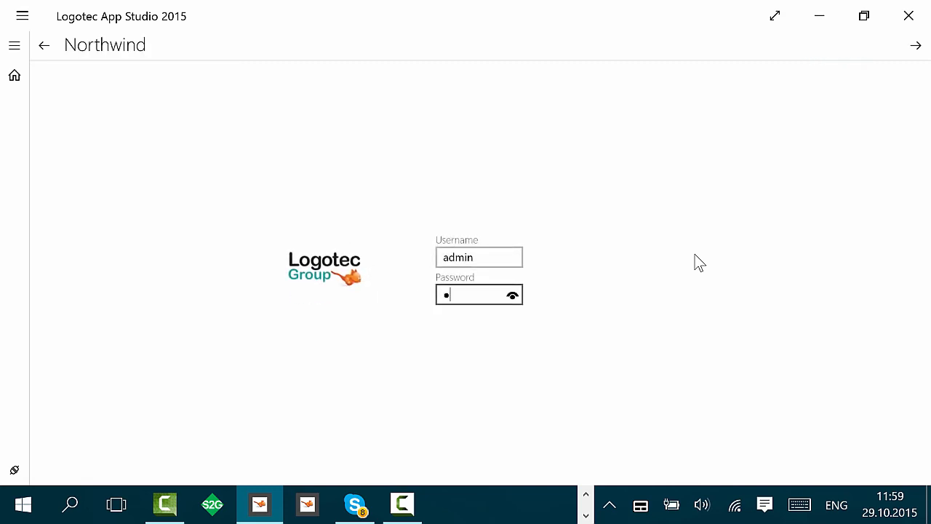
left_click(915, 47)
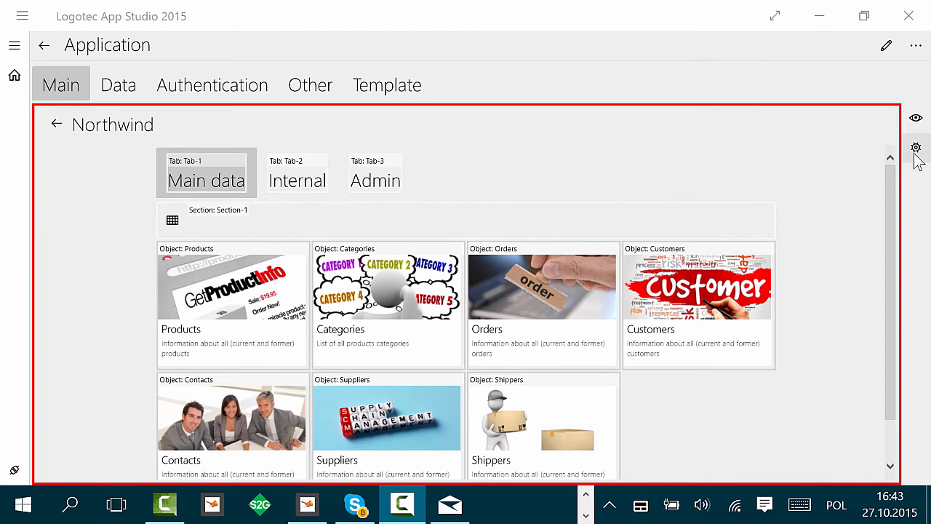
Step: Examine the main page view's appearance, selected tab and layout settings
left_click(916, 149)
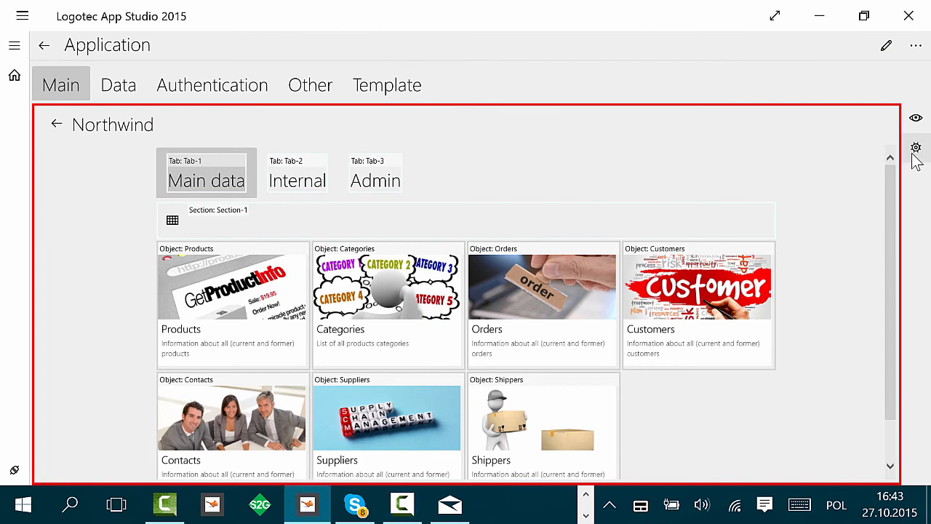
left_click(789, 194)
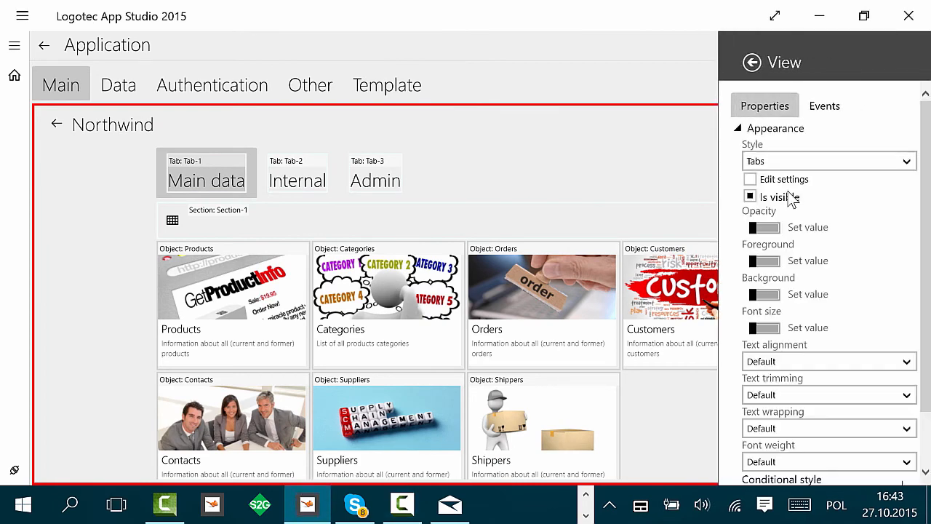
scroll(803, 379, "down", 2)
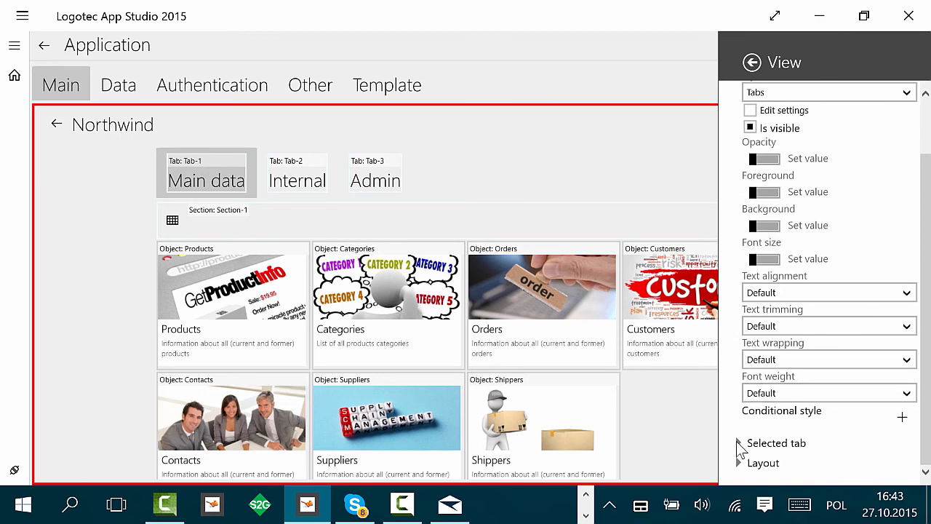
left_click(740, 444)
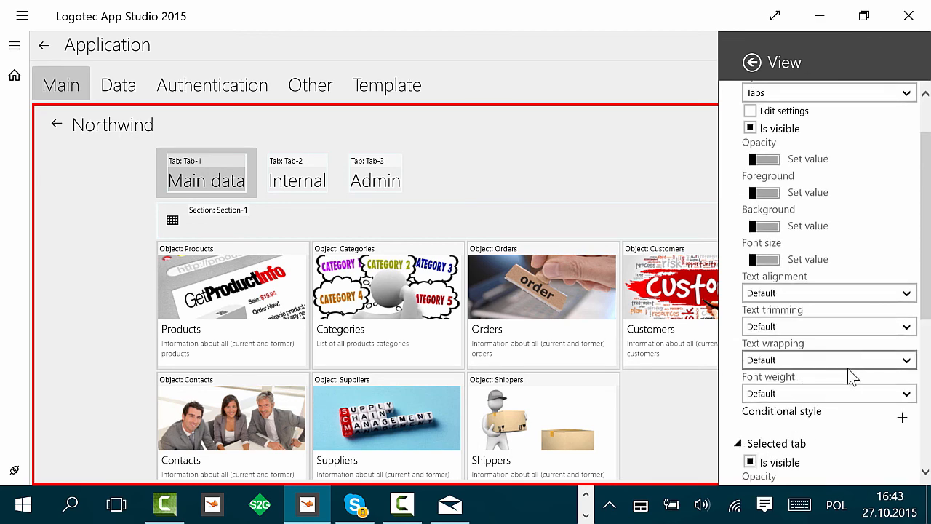
scroll(844, 422, "down", 3)
scroll(844, 430, "down", 5)
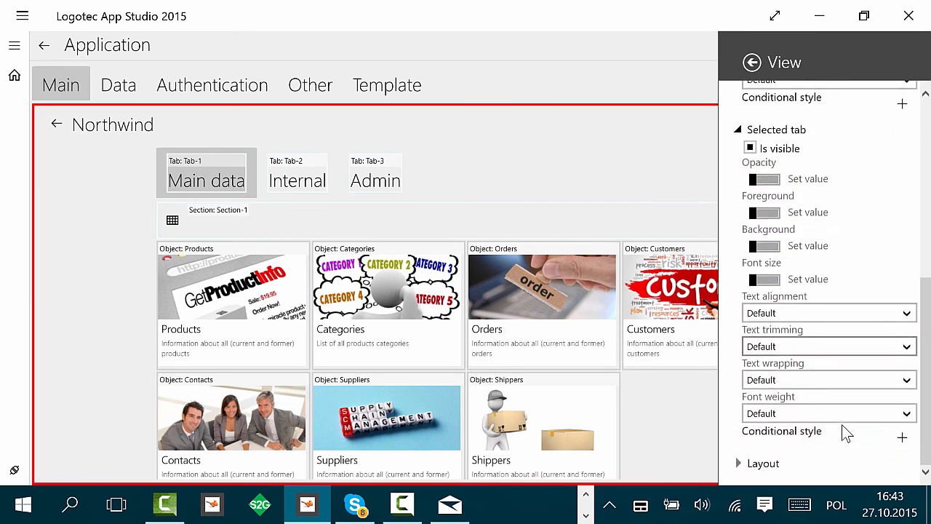
left_click(745, 464)
scroll(890, 397, "down", 10)
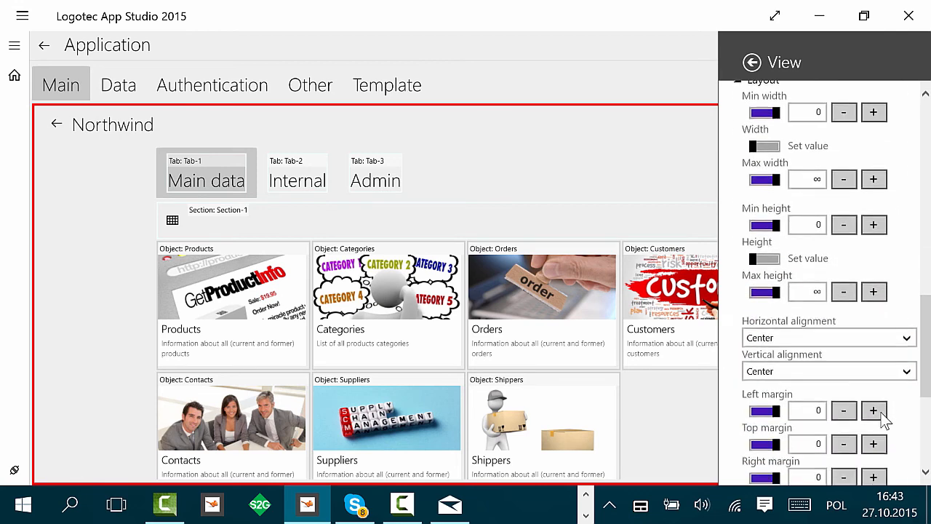
scroll(882, 413, "down", 5)
scroll(809, 280, "down", 1)
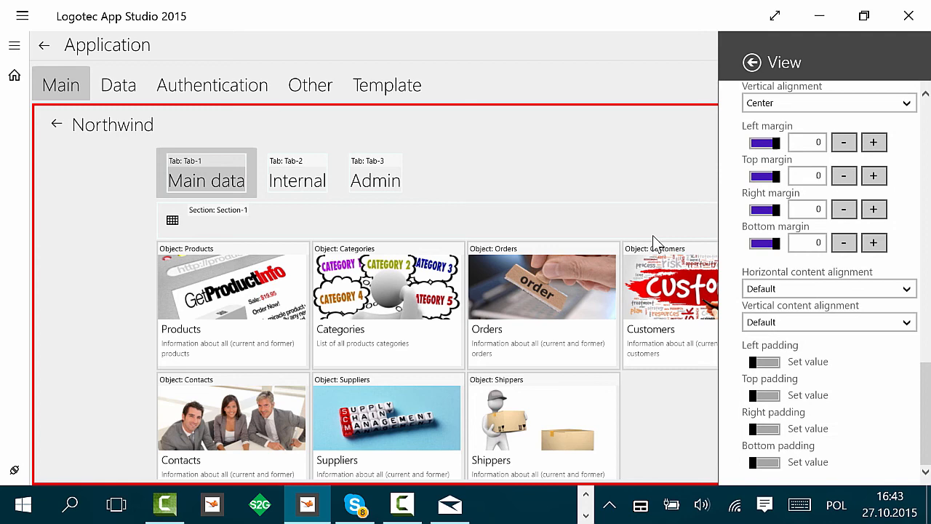
left_click(588, 177)
Step: Open the Products object from its main page tile and go into its view designer
left_click(310, 182)
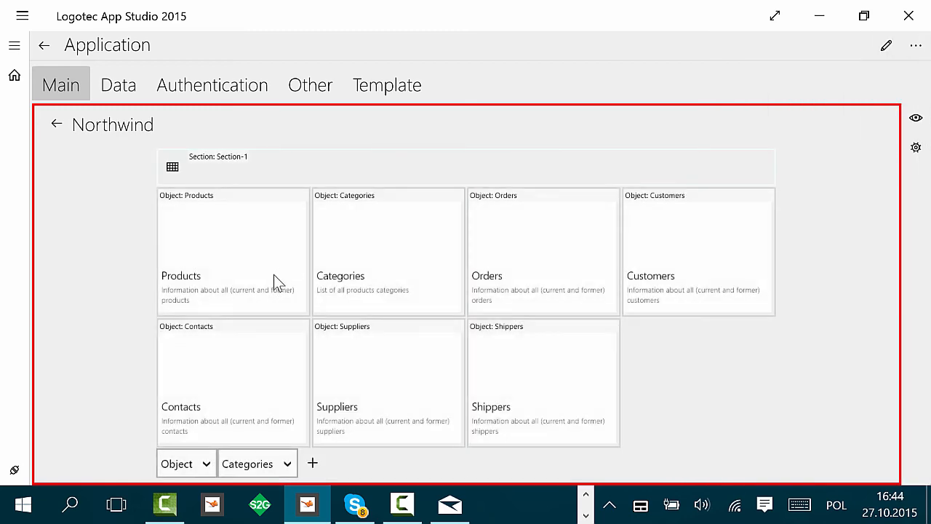
left_click(263, 289)
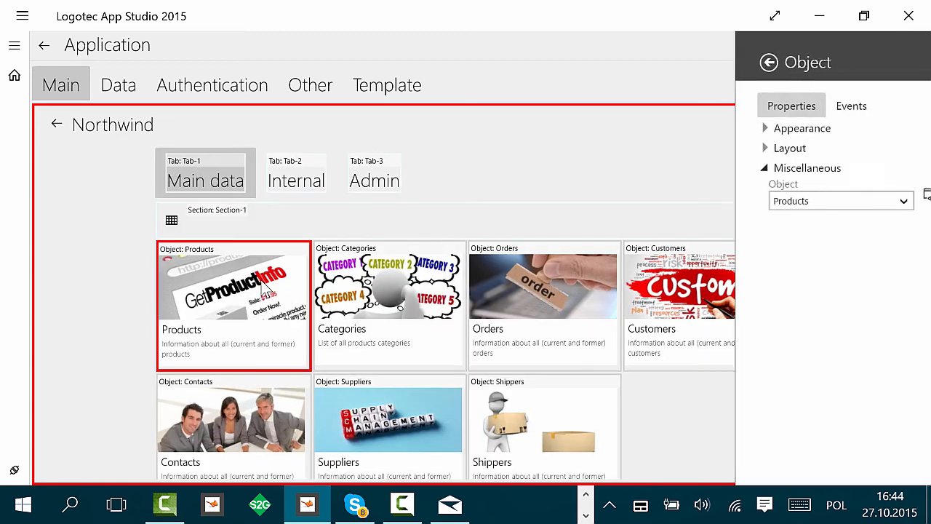
left_click(903, 195)
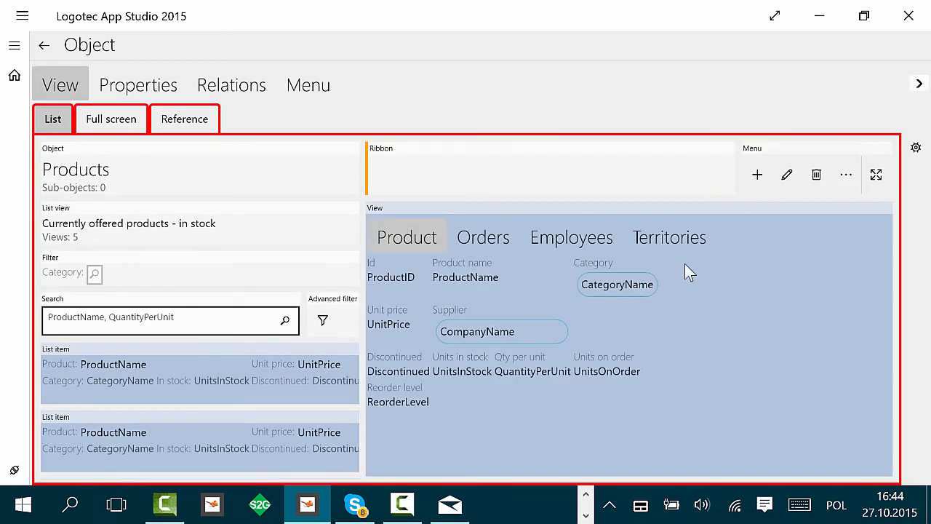
left_click(684, 264)
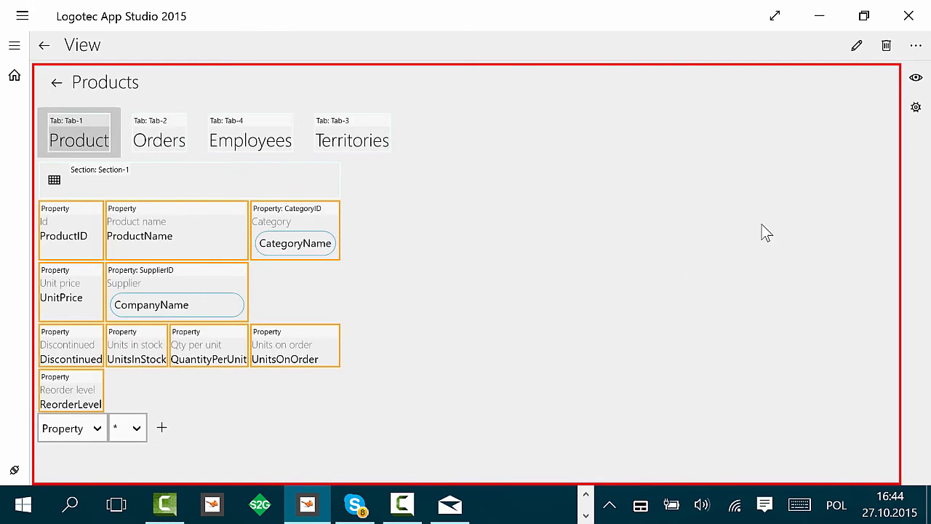
Step: Examine the list of event handlers available for the Products view
left_click(916, 109)
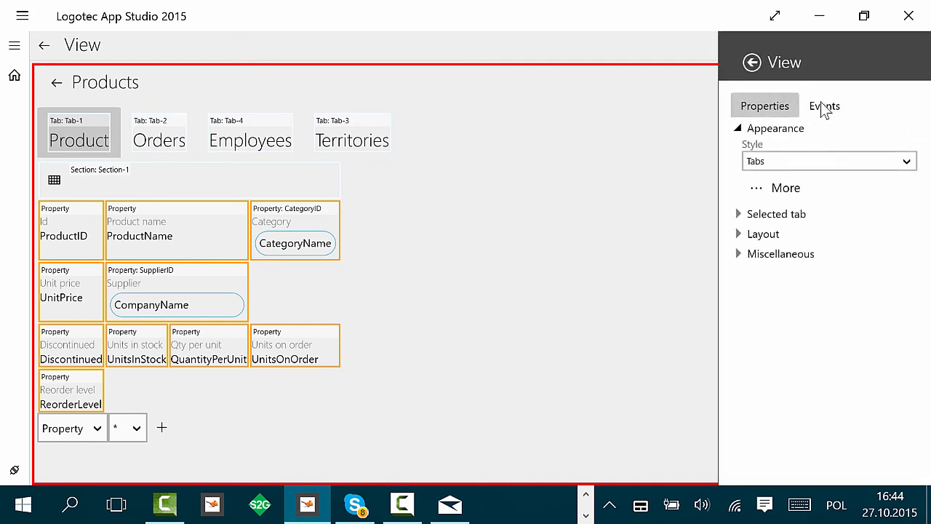
left_click(825, 107)
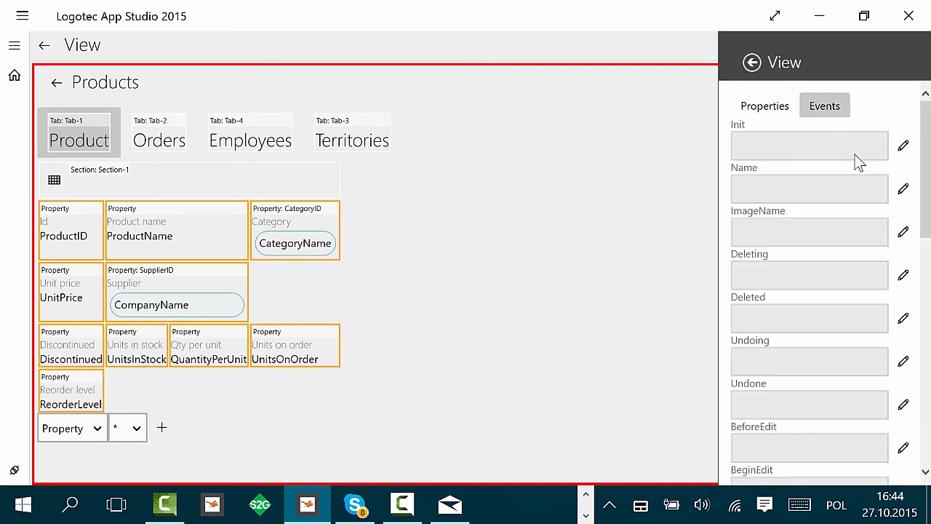
scroll(855, 154, "down", 10)
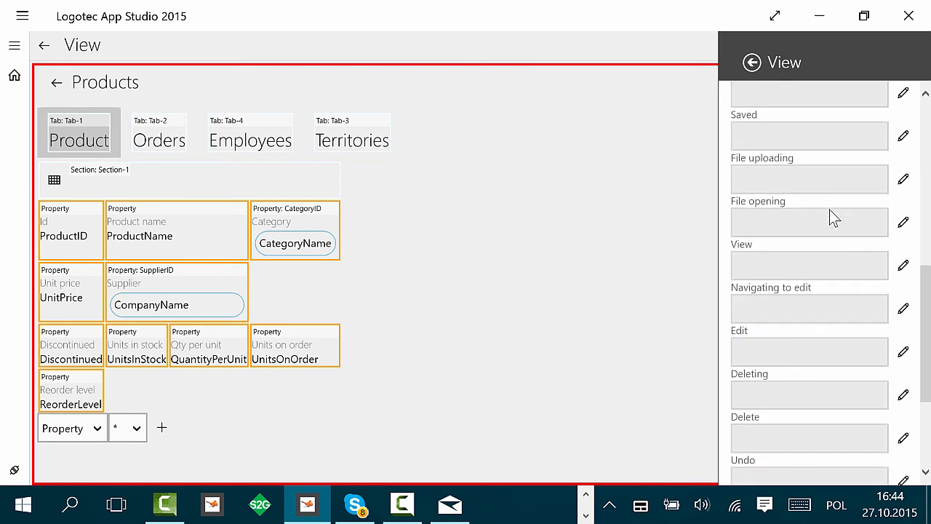
scroll(833, 220, "down", 3)
left_click(806, 455)
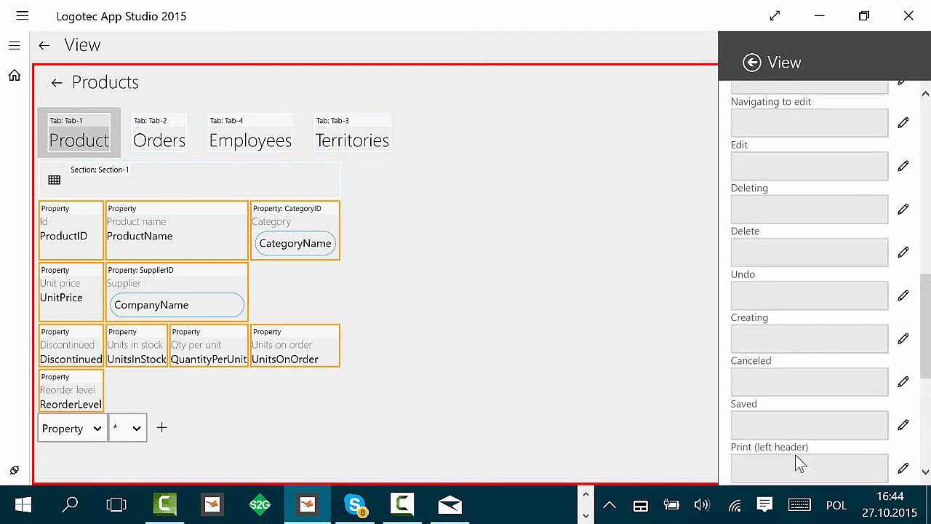
scroll(857, 424, "down", 5)
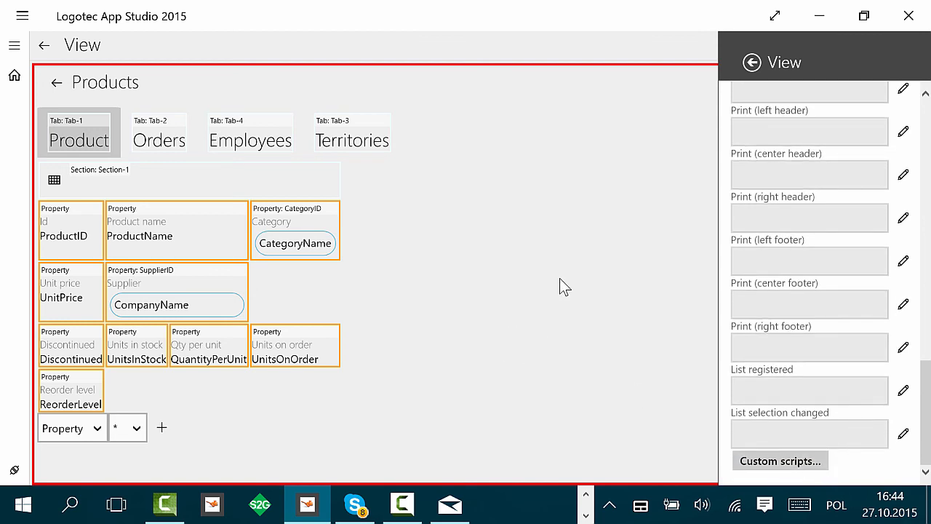
left_click(540, 260)
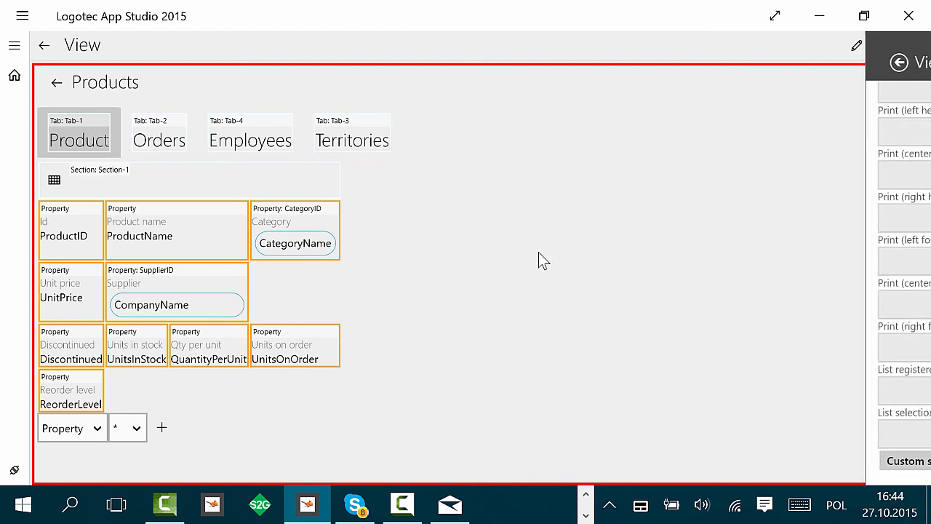
Step: Examine the ProductName property's header, data, layout and interactions settings
left_click(167, 238)
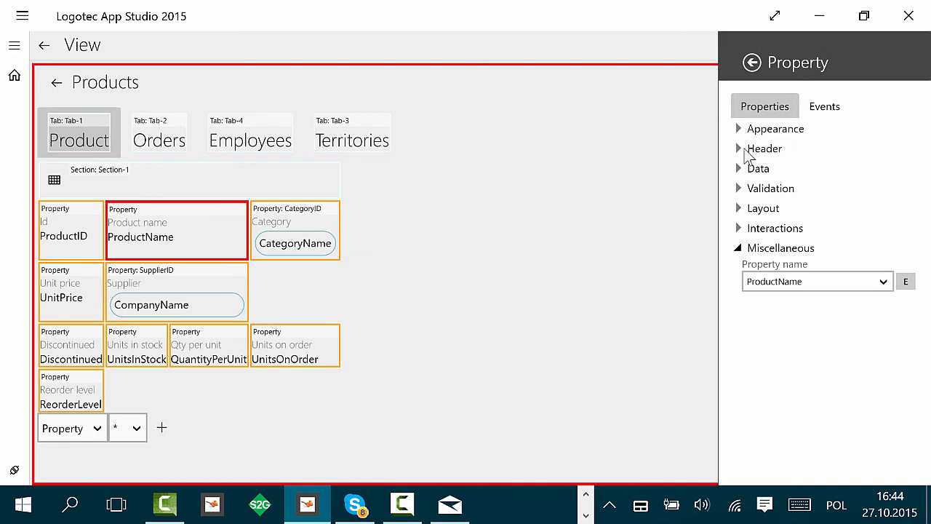
left_click(748, 150)
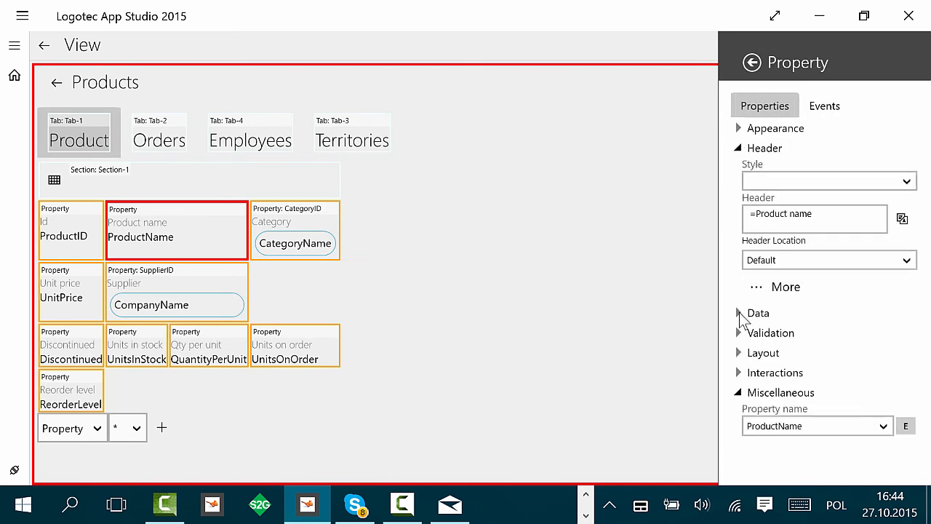
left_click(741, 314)
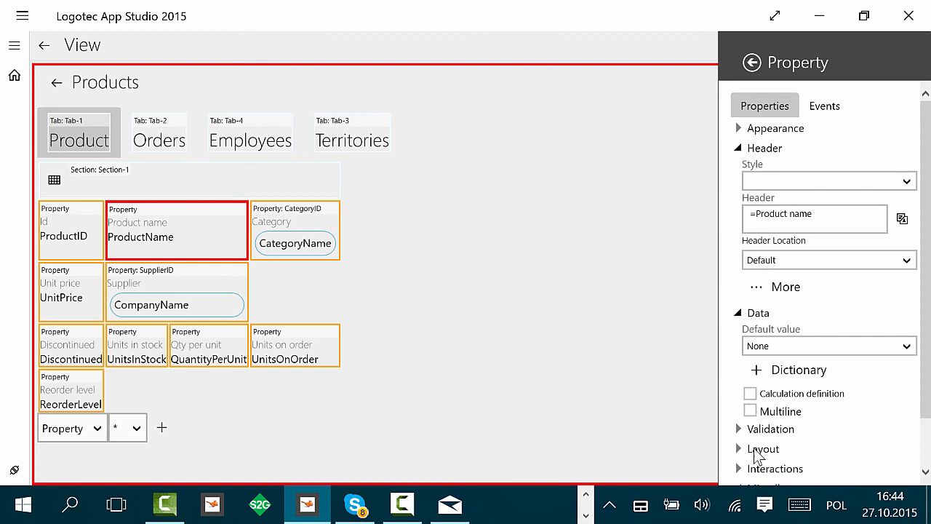
left_click(756, 450)
scroll(852, 429, "down", 3)
scroll(806, 343, "down", 4)
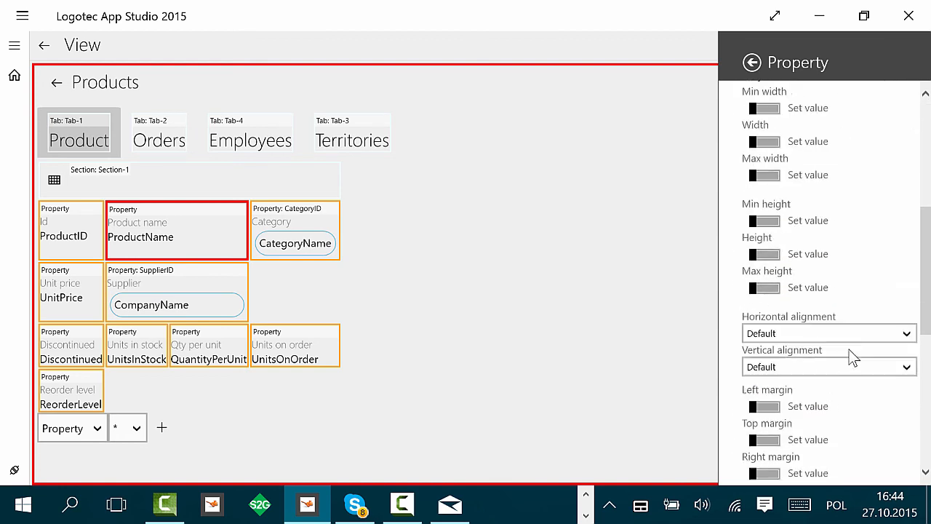
scroll(855, 349, "down", 4)
scroll(862, 353, "down", 4)
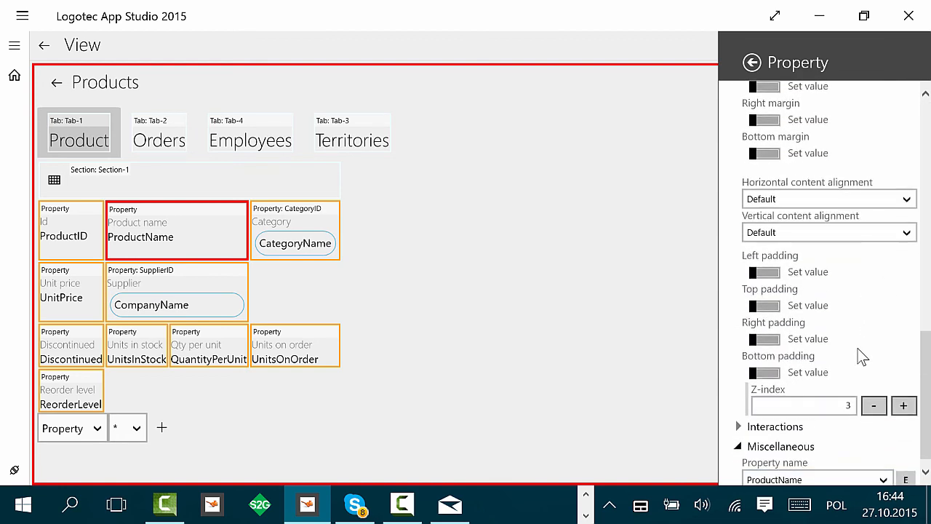
left_click(740, 427)
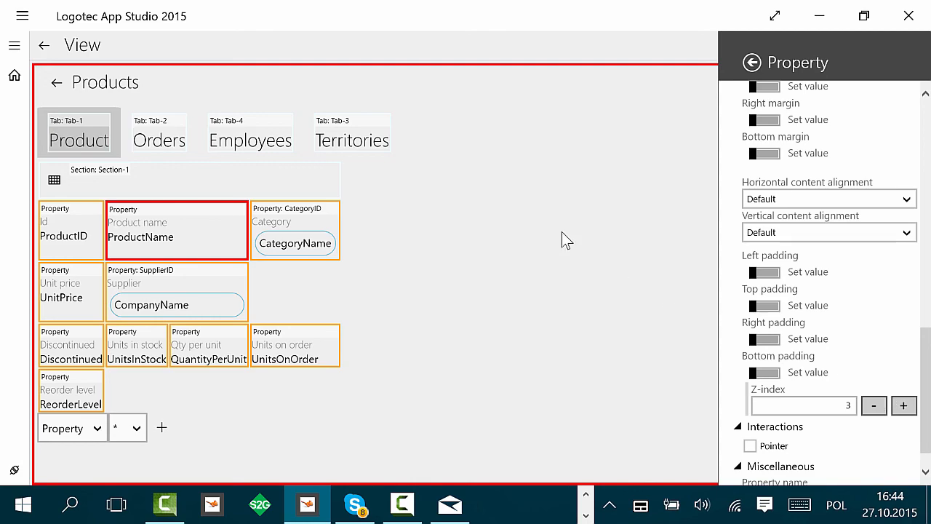
left_click(609, 206)
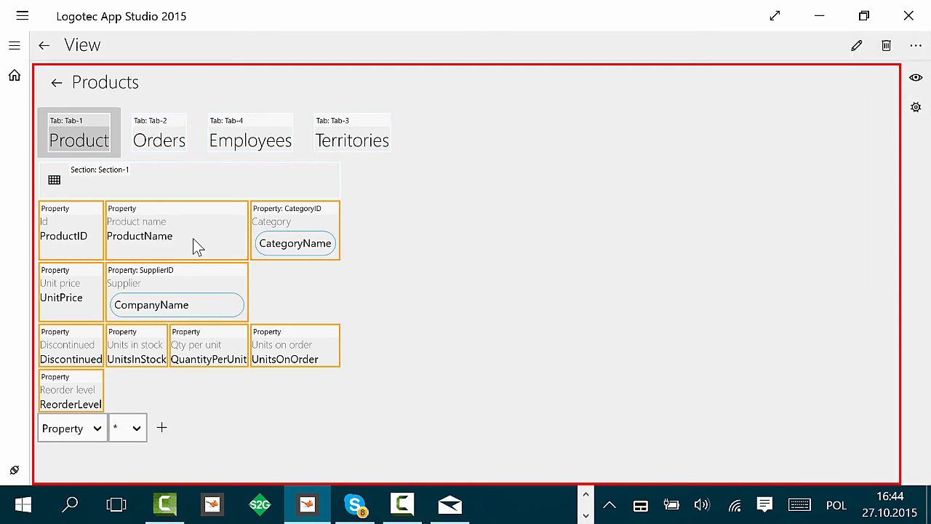